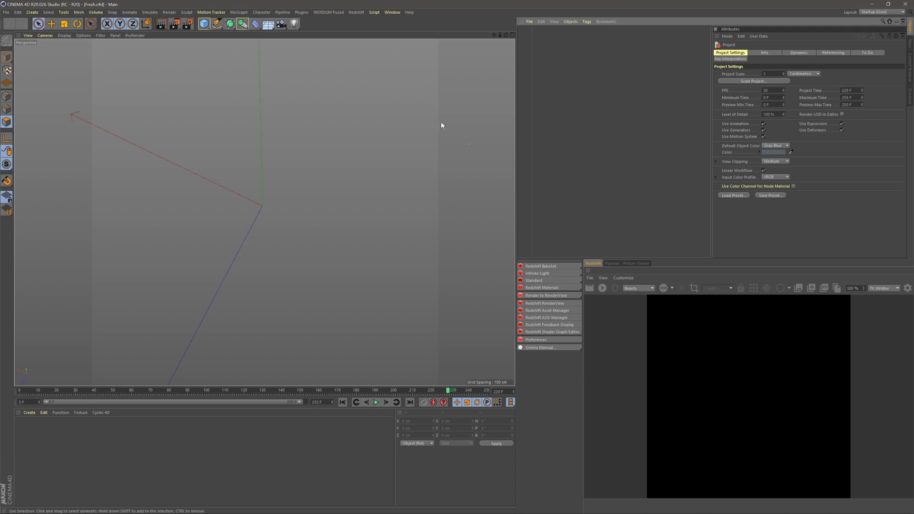
# - Add a plane at the origin and scale it up uniformly as a ground surface
pyautogui.moveTo(211, 27); pyautogui.dragTo(262, 45)
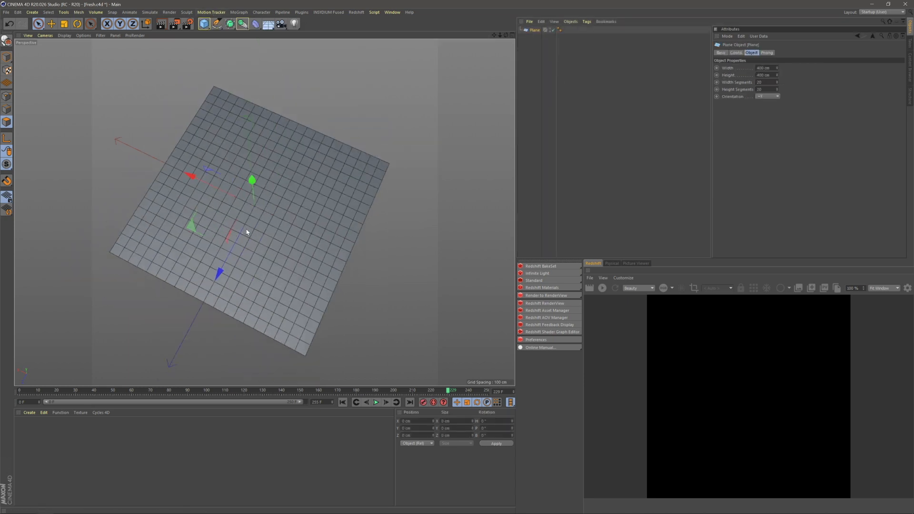
pyautogui.keyDown('alt'); pyautogui.moveTo(234, 151); pyautogui.dragTo(307, 202); pyautogui.keyUp('alt')
pyautogui.scroll(5, 298, 198)
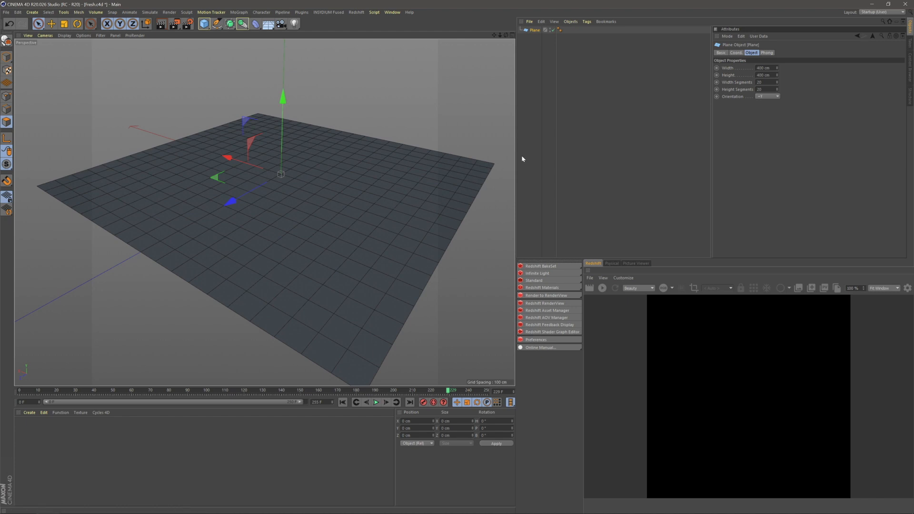
pyautogui.click(64, 24)
pyautogui.moveTo(205, 167); pyautogui.dragTo(280, 167)
pyautogui.click(606, 163)
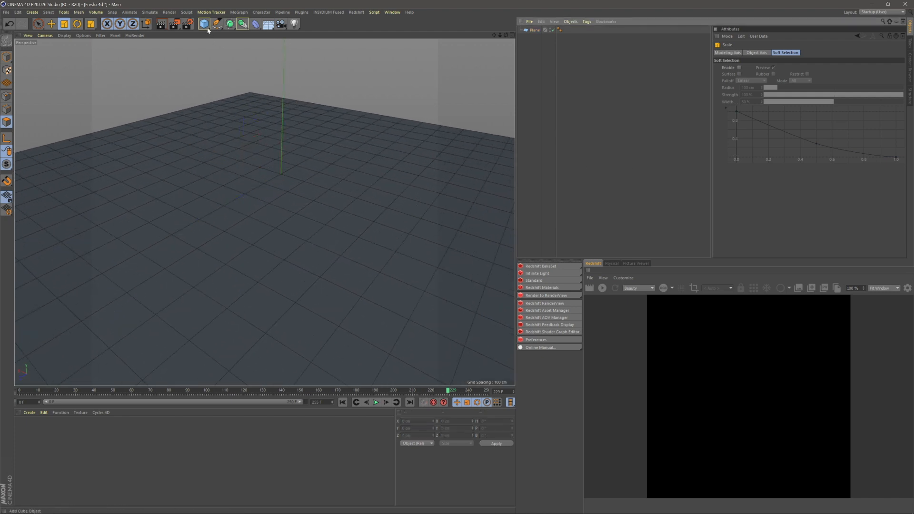
# - Add a cube and raise it to 100 cm in Y so it rests on the plane
pyautogui.click(204, 23)
pyautogui.middleClick(408, 289)
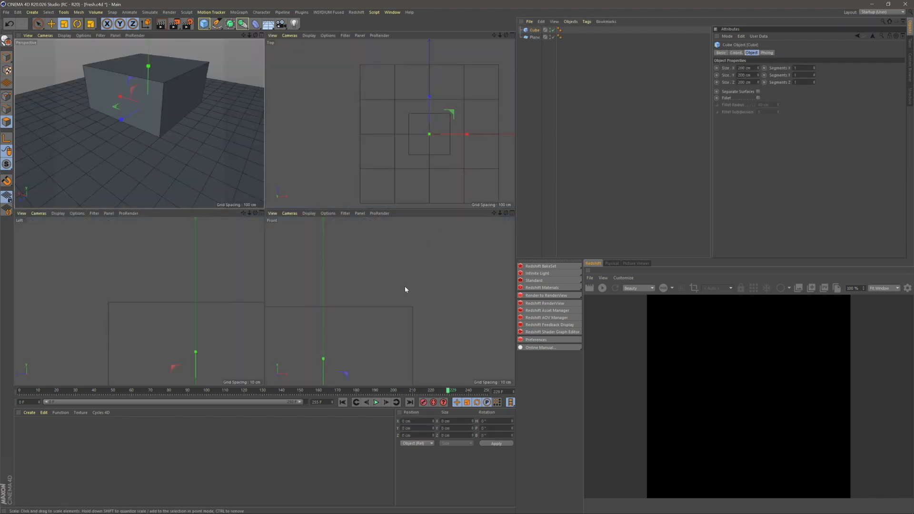
pyautogui.scroll(-6, 408, 287)
pyautogui.keyDown('alt'); pyautogui.moveTo(389, 281); pyautogui.dragTo(430, 253, button='middle'); pyautogui.keyUp('alt')
pyautogui.click(538, 30)
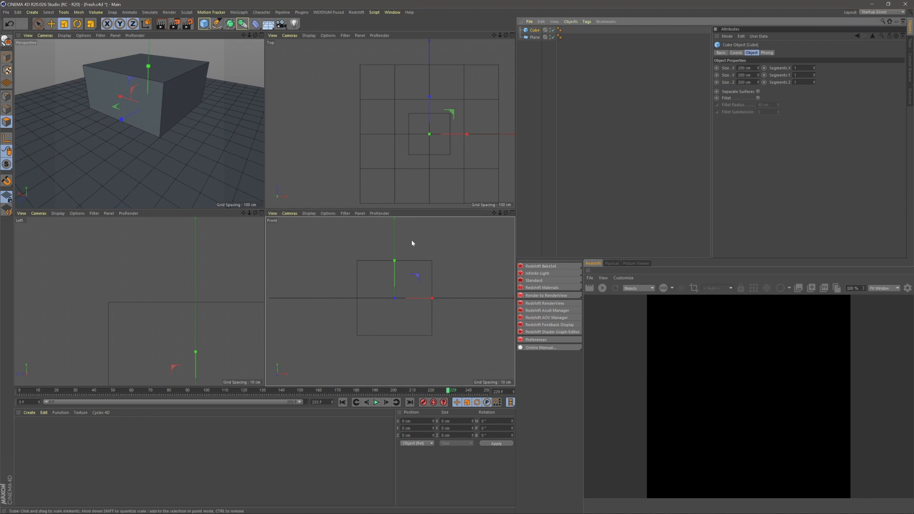
pyautogui.press('space')
pyautogui.moveTo(397, 272); pyautogui.dragTo(399, 235)
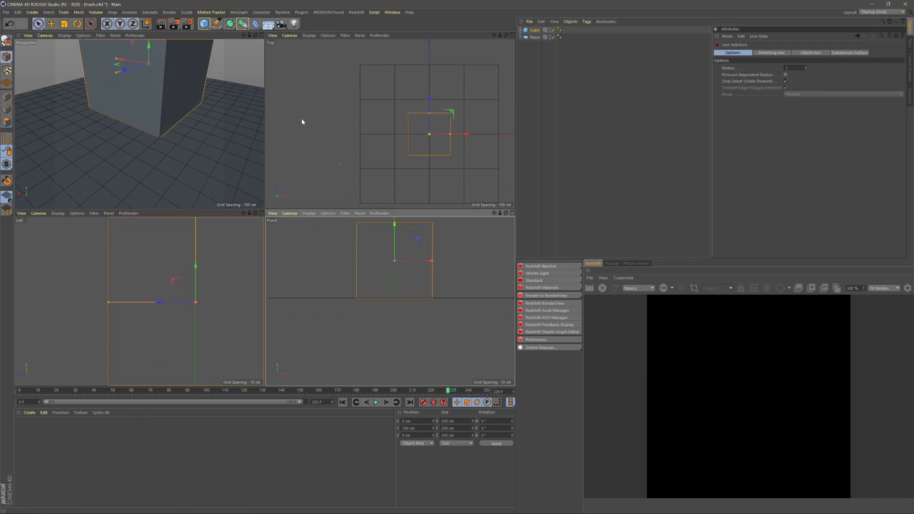
# - Stretch the cube along X to about 313 cm to make a long box
pyautogui.middleClick(258, 41)
pyautogui.scroll(-5, 320, 288)
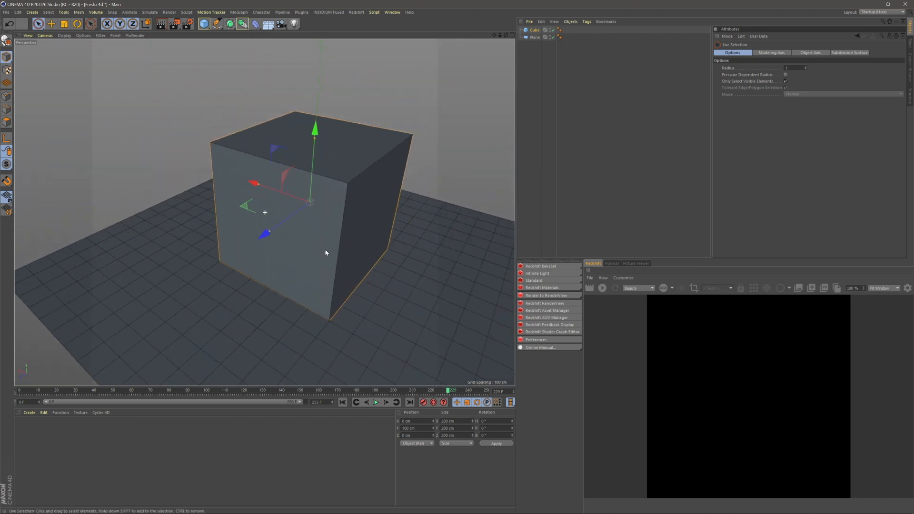
pyautogui.keyDown('alt'); pyautogui.moveTo(294, 260); pyautogui.dragTo(329, 237); pyautogui.keyUp('alt')
pyautogui.moveTo(228, 197); pyautogui.dragTo(192, 198)
pyautogui.moveTo(291, 196)
pyautogui.keyDown('alt'); pyautogui.mouseDown()
pyautogui.moveTo(238, 170)
pyautogui.moveTo(294, 210)
pyautogui.mouseUp(); pyautogui.keyUp('alt')
pyautogui.scroll(-3, 294, 210)
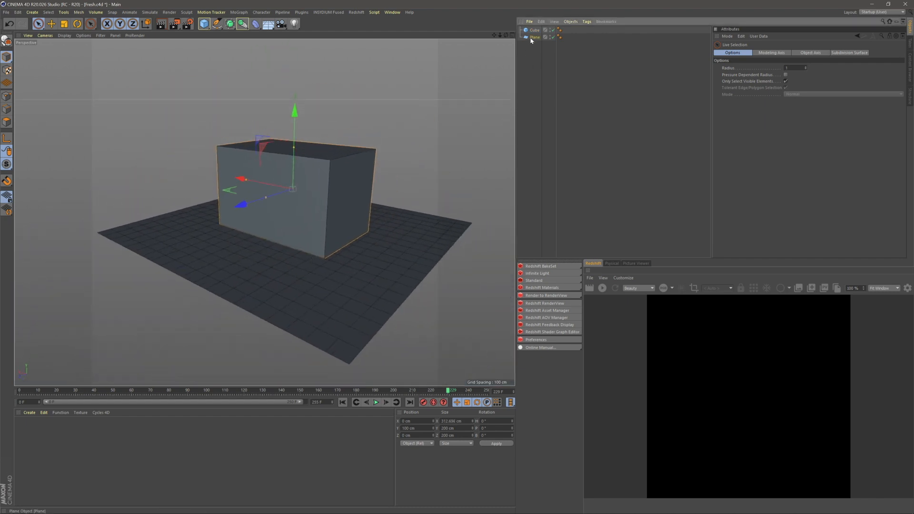
# - Scale the plane up to about 1643 cm on each side
pyautogui.click(535, 37)
pyautogui.press('t')
pyautogui.moveTo(356, 173); pyautogui.dragTo(476, 173)
pyautogui.moveTo(214, 159); pyautogui.dragTo(241, 159)
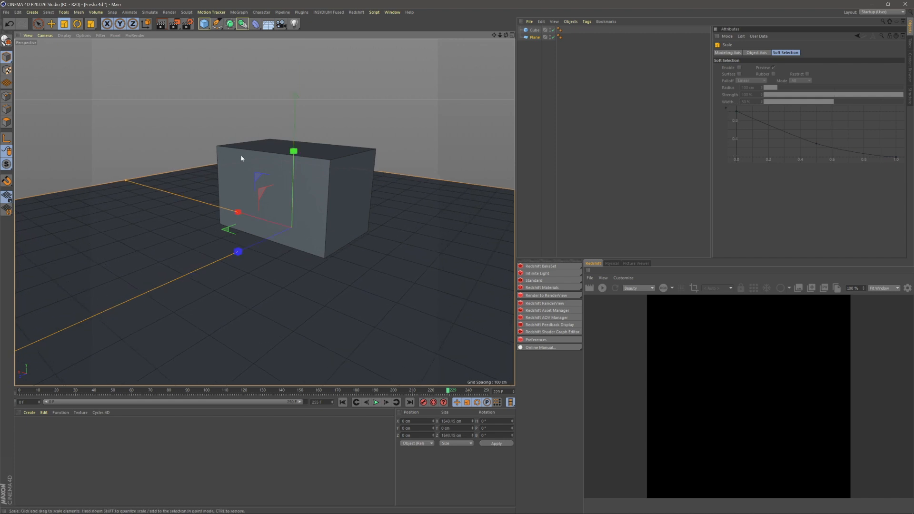
pyautogui.click(583, 77)
# - Set the cube's segments to 2 in Y and 3 in Z
pyautogui.click(534, 30)
pyautogui.moveTo(336, 182); pyautogui.dragTo(367, 198)
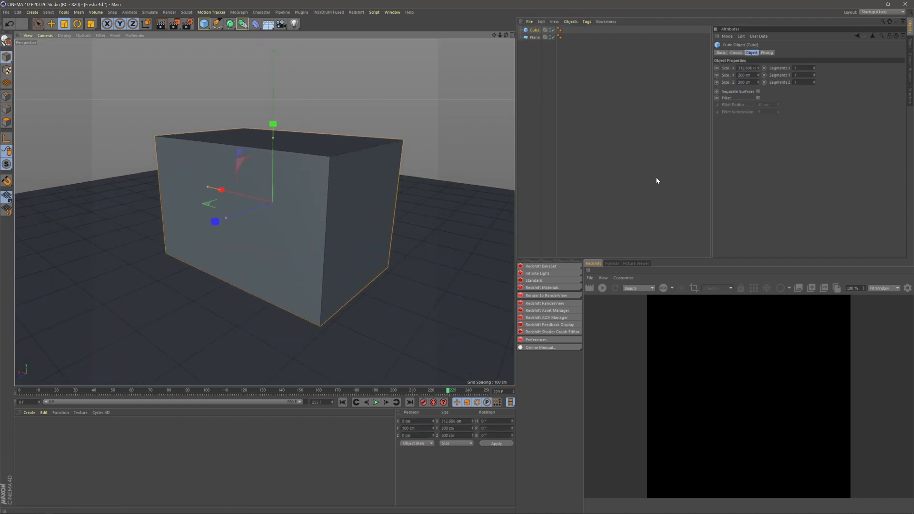
pyautogui.click(815, 68)
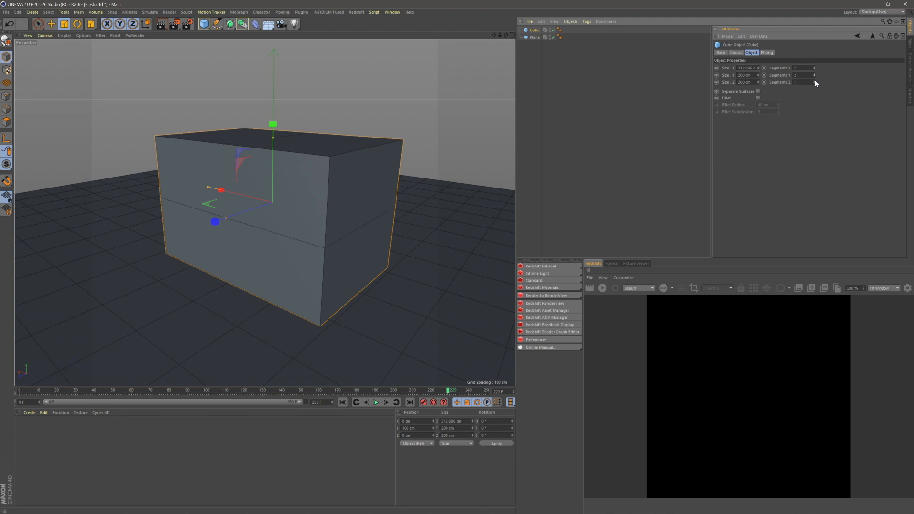
pyautogui.click(570, 96)
pyautogui.keyDown('alt'); pyautogui.moveTo(339, 198); pyautogui.dragTo(278, 236); pyautogui.keyUp('alt')
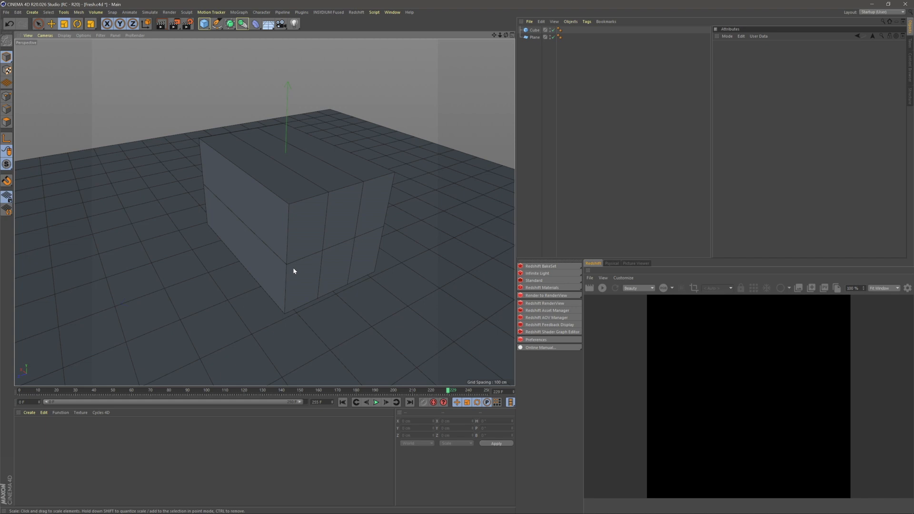
# - Make the cube editable and change to polygon editing mode
pyautogui.click(533, 31)
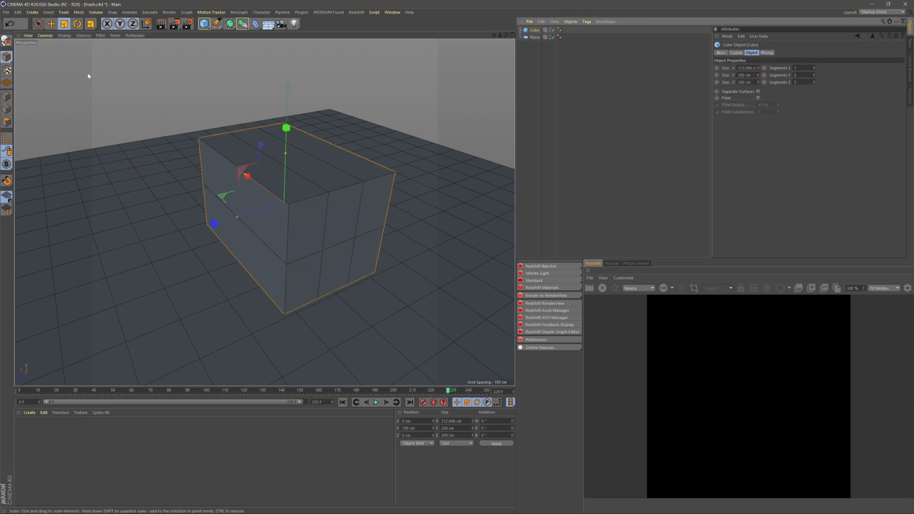
pyautogui.press('c')
pyautogui.click(6, 122)
# - Raise the middle polygon on top of the box by about 25 cm to form a peaked chest lid, and clear the selection
pyautogui.click(317, 165)
pyautogui.keyDown('alt'); pyautogui.moveTo(317, 165); pyautogui.dragTo(292, 181); pyautogui.keyUp('alt')
pyautogui.moveTo(298, 102); pyautogui.dragTo(299, 93)
pyautogui.keyDown('alt'); pyautogui.moveTo(311, 165); pyautogui.dragTo(314, 201); pyautogui.keyUp('alt')
pyautogui.moveTo(267, 166)
pyautogui.mouseDown()
pyautogui.moveTo(341, 167)
pyautogui.moveTo(312, 119)
pyautogui.moveTo(275, 127)
pyautogui.mouseUp()
pyautogui.keyDown('alt'); pyautogui.moveTo(301, 207); pyautogui.dragTo(311, 246); pyautogui.keyUp('alt')
pyautogui.hotkey('ctrl', 'shift', 'a')
pyautogui.keyDown('alt'); pyautogui.moveTo(386, 231); pyautogui.dragTo(310, 210); pyautogui.keyUp('alt')
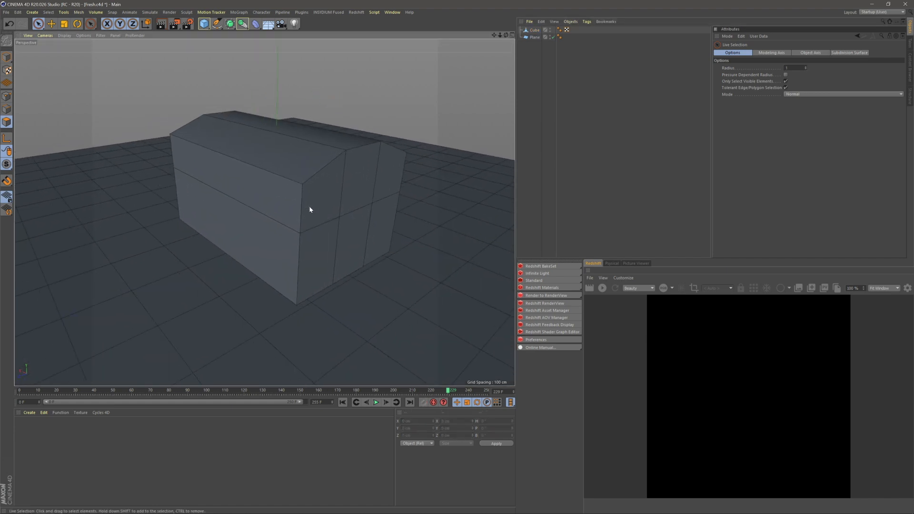
# - Switch to the browser to examine the treasure chest reference post and return to Cinema 4D
pyautogui.hotkey('alt', 'Tab')
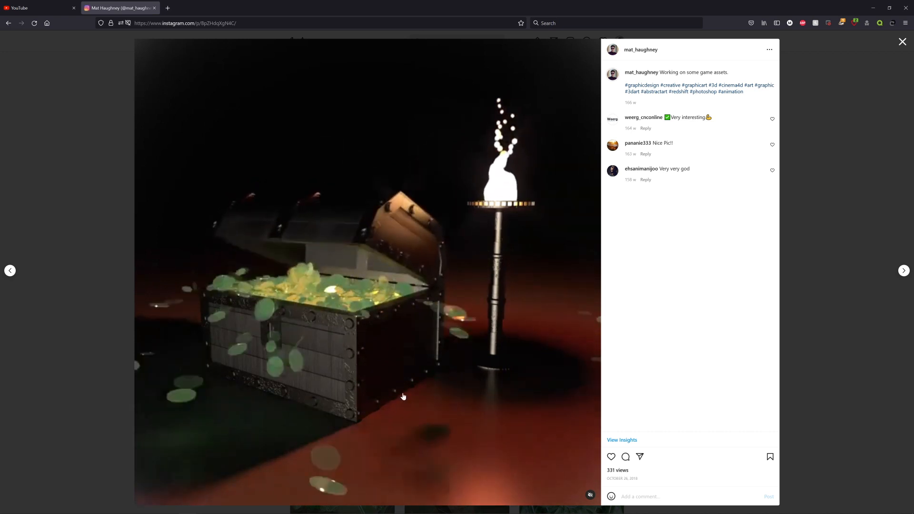
pyautogui.hotkey('alt', 'Tab')
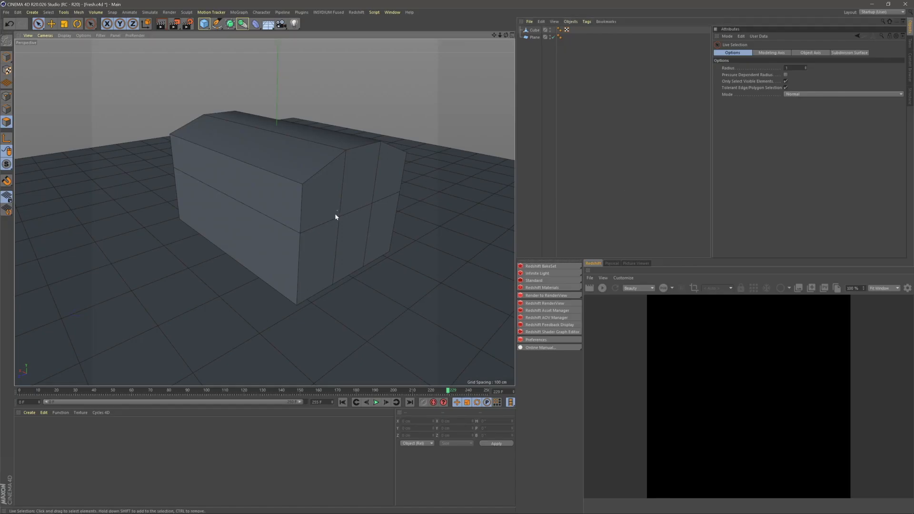
pyautogui.keyDown('alt'); pyautogui.moveTo(340, 211); pyautogui.dragTo(464, 224, button='middle'); pyautogui.keyUp('alt')
# - Select the three top polygons and the upper row of polygons around the box, and split them into a separate object
pyautogui.click(534, 32)
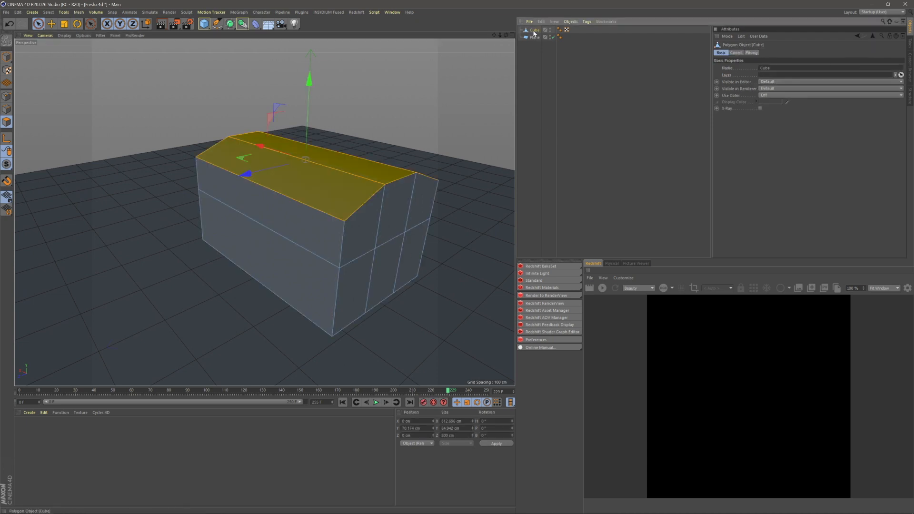
pyautogui.click(412, 218)
pyautogui.keyDown('shift'); pyautogui.click(302, 218); pyautogui.keyUp('shift')
pyautogui.keyDown('shift'); pyautogui.click(266, 171); pyautogui.keyUp('shift')
pyautogui.keyDown('alt'); pyautogui.moveTo(259, 138); pyautogui.dragTo(200, 226); pyautogui.keyUp('alt')
pyautogui.keyDown('shift'); pyautogui.click(341, 227); pyautogui.keyUp('shift')
pyautogui.keyDown('shift'); pyautogui.click(356, 269); pyautogui.keyUp('shift')
pyautogui.keyDown('alt'); pyautogui.moveTo(394, 216); pyautogui.dragTo(229, 221); pyautogui.keyUp('alt')
pyautogui.keyDown('alt'); pyautogui.moveTo(476, 215); pyautogui.dragTo(286, 223, button='middle'); pyautogui.keyUp('alt')
pyautogui.keyDown('alt'); pyautogui.moveTo(294, 227); pyautogui.dragTo(246, 218); pyautogui.keyUp('alt')
pyautogui.keyDown('alt'); pyautogui.moveTo(318, 232); pyautogui.dragTo(143, 262); pyautogui.keyUp('alt')
pyautogui.rightClick(185, 234)
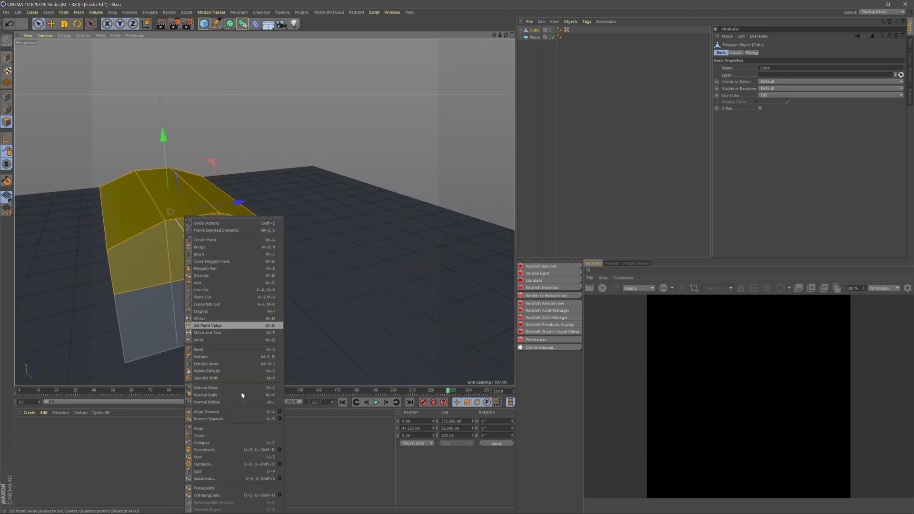
pyautogui.click(206, 472)
pyautogui.click(555, 186)
pyautogui.keyDown('alt'); pyautogui.moveTo(239, 255); pyautogui.dragTo(133, 262); pyautogui.keyUp('alt')
pyautogui.keyDown('alt'); pyautogui.moveTo(429, 176); pyautogui.dragTo(380, 172); pyautogui.keyUp('alt')
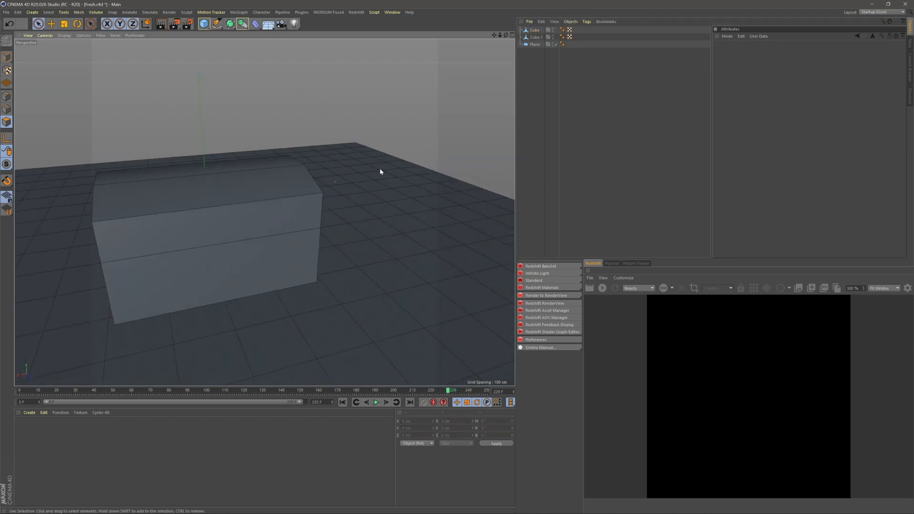
# - Rename the split-off object as Lid and the original cube as Bottom
pyautogui.click(536, 38)
pyautogui.doubleClick(536, 38)
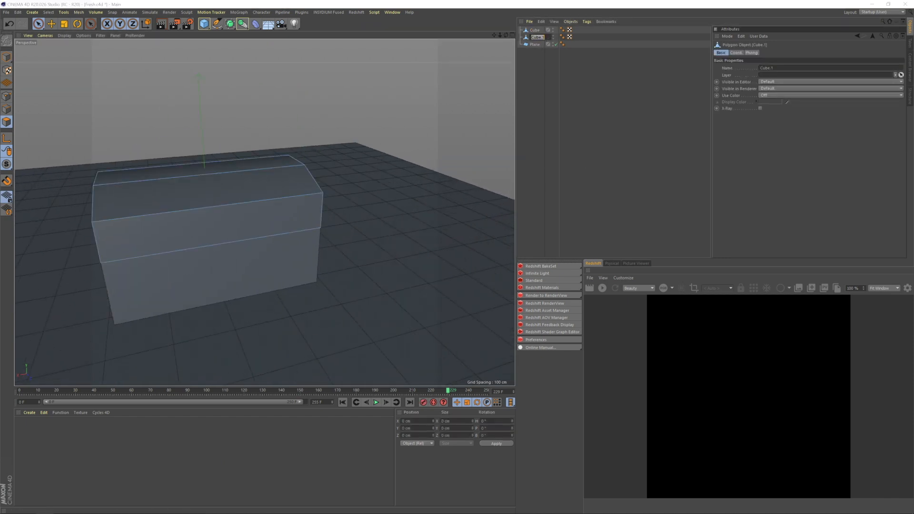
pyautogui.write('Lid')
pyautogui.press('Return')
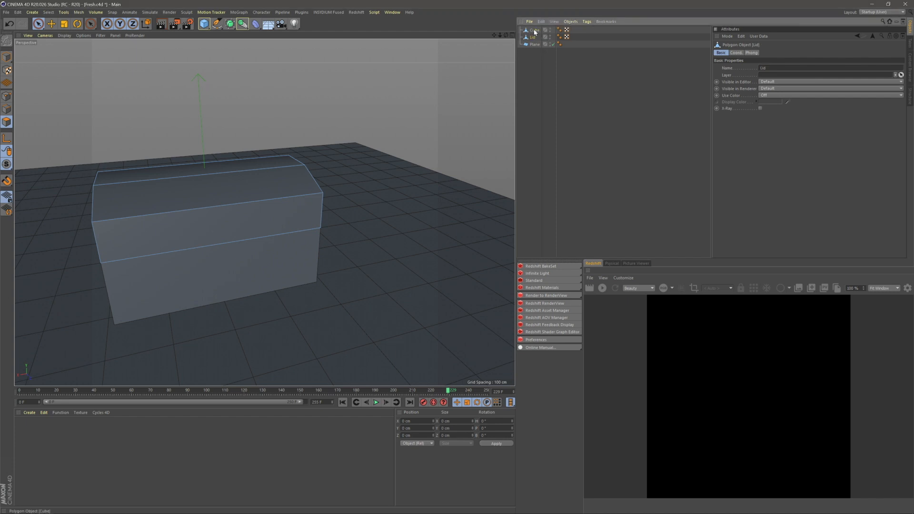
pyautogui.doubleClick(535, 30)
pyautogui.write('Bottem')
pyautogui.press('Return')
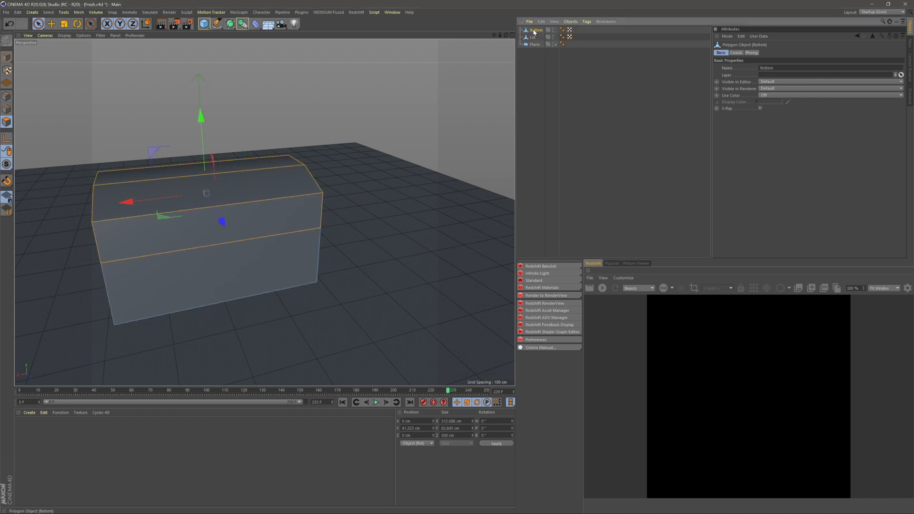
# - Delete the lid polygons that are still part of the Bottom object
pyautogui.keyDown('alt'); pyautogui.moveTo(286, 158); pyautogui.dragTo(337, 136); pyautogui.keyUp('alt')
pyautogui.press('Delete')
pyautogui.click(579, 186)
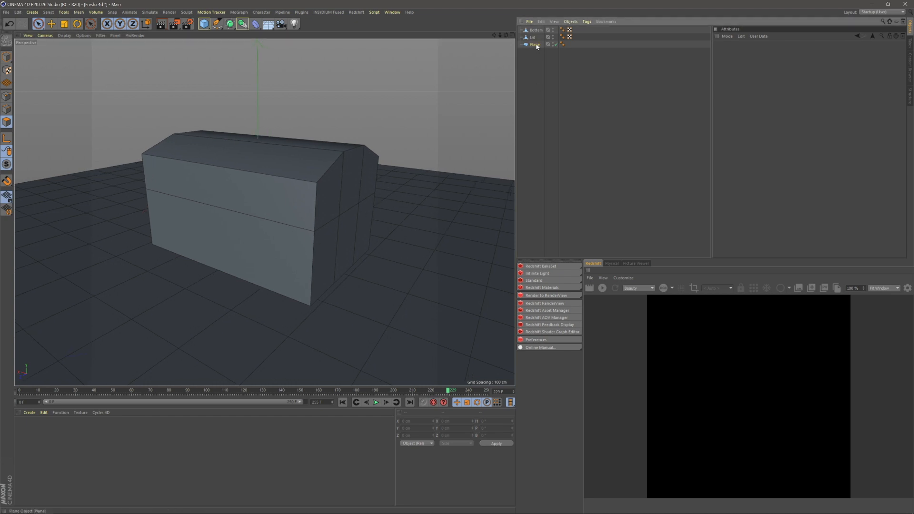
# - Rename the plane as Floor
pyautogui.doubleClick(535, 44)
pyautogui.press('Return')
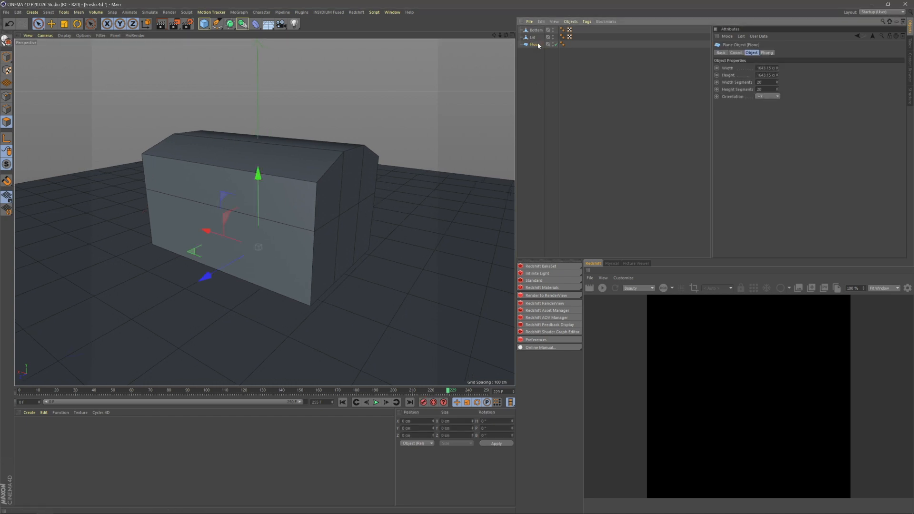
pyautogui.click(558, 55)
# - Select the polygons on both short ends of the Bottom object and apply Extrude Inner with a 10 cm offset
pyautogui.keyDown('alt'); pyautogui.moveTo(309, 215); pyautogui.dragTo(280, 184, button='middle'); pyautogui.keyUp('alt')
pyautogui.keyDown('alt'); pyautogui.moveTo(279, 184); pyautogui.dragTo(248, 191); pyautogui.keyUp('alt')
pyautogui.click(533, 38)
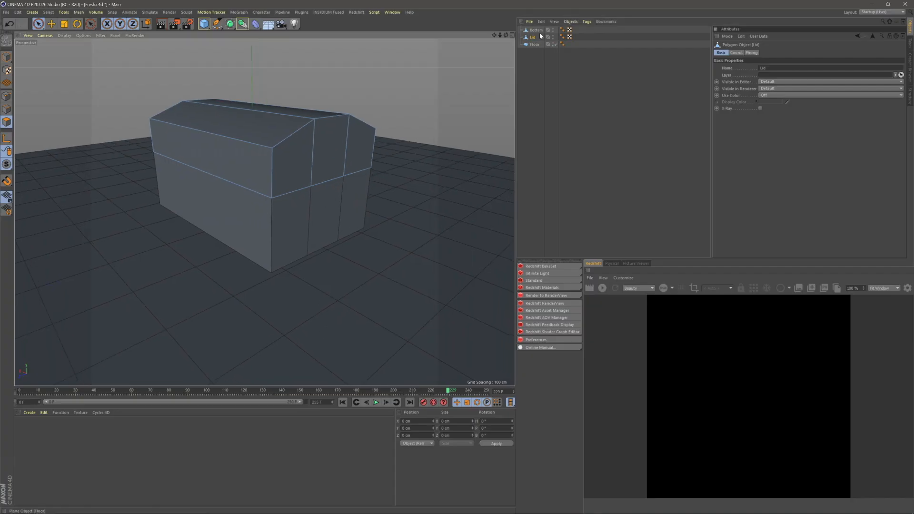
pyautogui.click(536, 30)
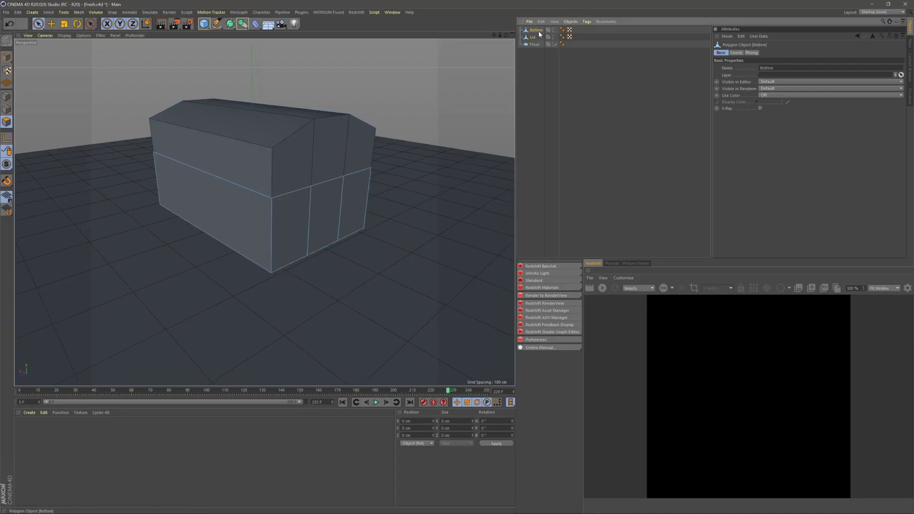
pyautogui.moveTo(326, 217); pyautogui.dragTo(347, 201)
pyautogui.keyDown('alt'); pyautogui.moveTo(224, 192); pyautogui.dragTo(313, 192); pyautogui.keyUp('alt')
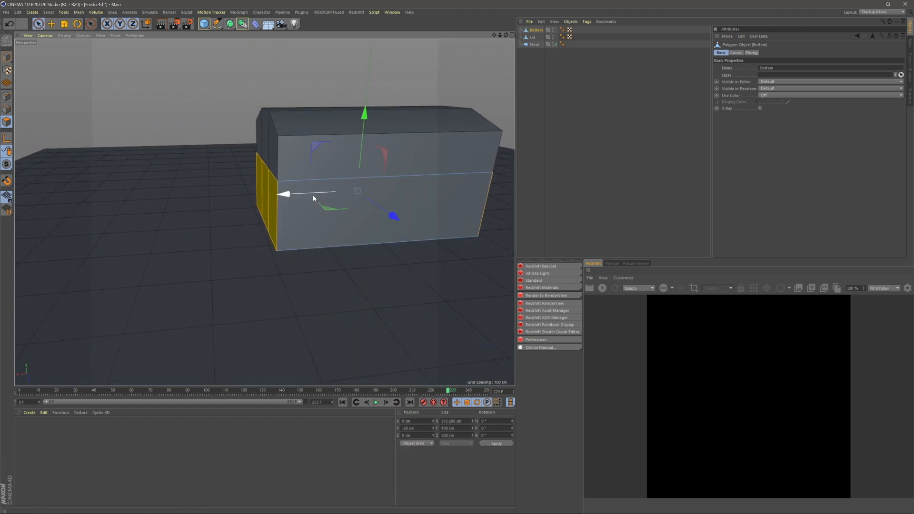
pyautogui.rightClick(313, 194)
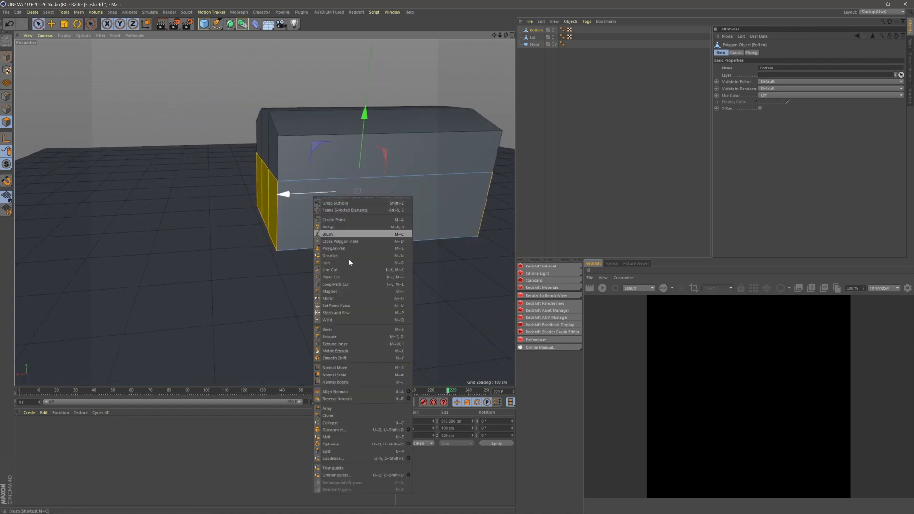
pyautogui.click(336, 344)
pyautogui.keyDown('alt'); pyautogui.moveTo(305, 222); pyautogui.dragTo(367, 203); pyautogui.keyUp('alt')
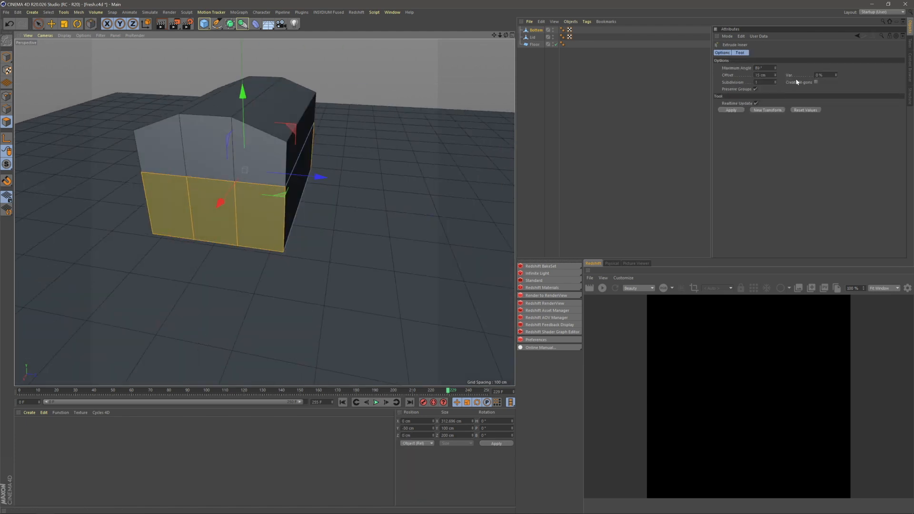
pyautogui.click(765, 74)
pyautogui.press('Return')
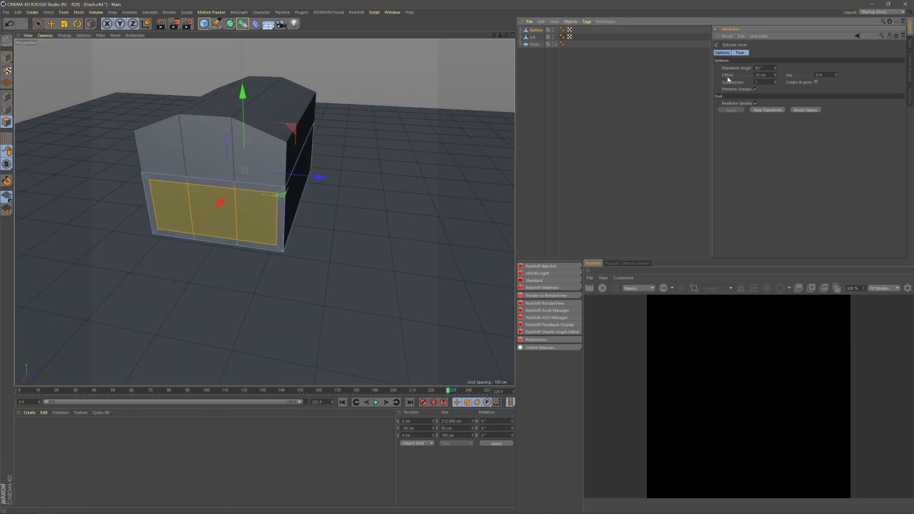
# - Select the front and back long polygons of the Bottom object and inset them with Extrude Inner at a 10 cm offset
pyautogui.keyDown('alt'); pyautogui.moveTo(305, 157); pyautogui.dragTo(341, 179); pyautogui.keyUp('alt')
pyautogui.press('space')
pyautogui.click(272, 151)
pyautogui.keyDown('shift'); pyautogui.click(180, 244); pyautogui.keyUp('shift')
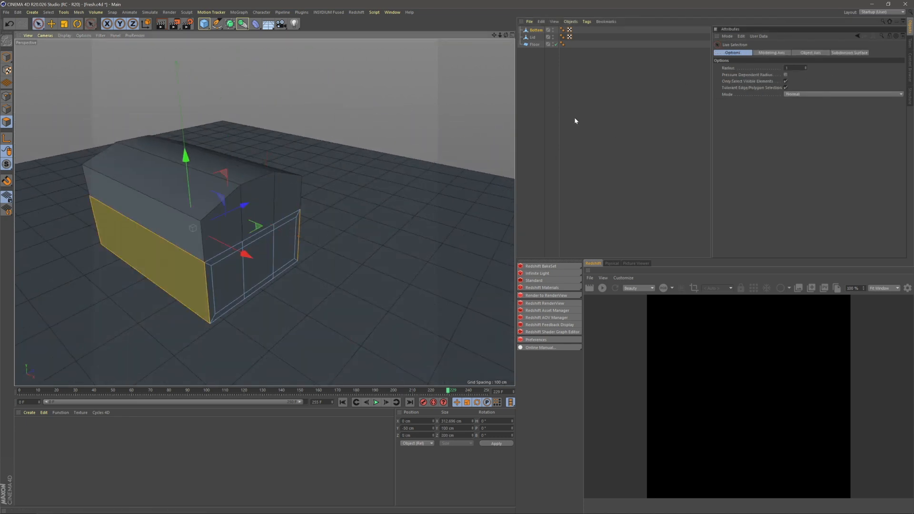
pyautogui.press('i')
pyautogui.rightClick(238, 267)
pyautogui.click(291, 364)
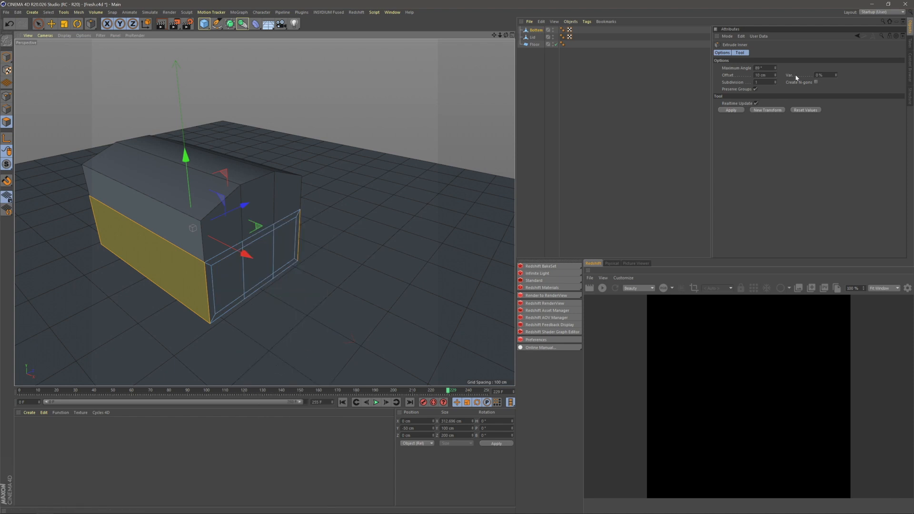
pyautogui.click(762, 75)
pyautogui.press('Return')
pyautogui.click(610, 150)
pyautogui.keyDown('alt'); pyautogui.moveTo(234, 233); pyautogui.dragTo(376, 205); pyautogui.keyUp('alt')
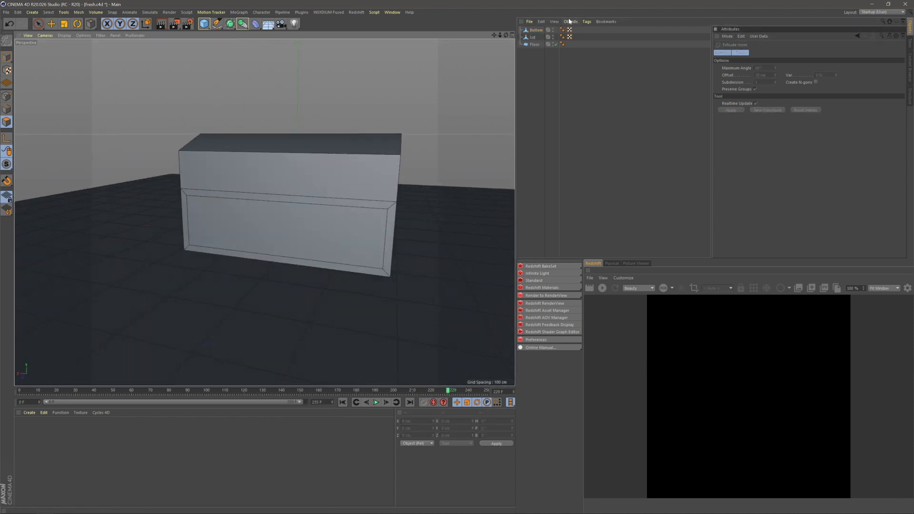
# - Select the polygons on both short ends of the Lid object and inset them with Extrude Inner at a 10 cm offset
pyautogui.click(533, 38)
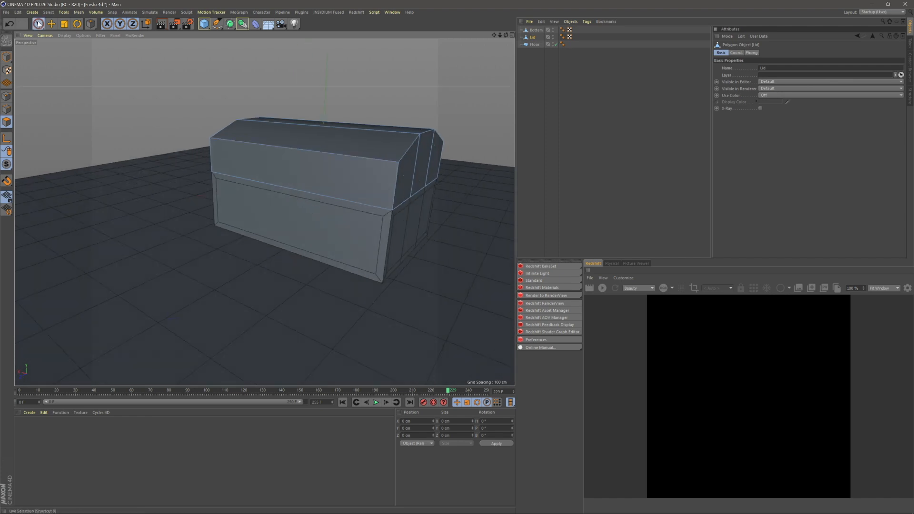
pyautogui.click(38, 24)
pyautogui.keyDown('alt'); pyautogui.moveTo(349, 153); pyautogui.dragTo(231, 188, button='middle'); pyautogui.keyUp('alt')
pyautogui.keyDown('alt'); pyautogui.moveTo(232, 195); pyautogui.dragTo(239, 196); pyautogui.keyUp('alt')
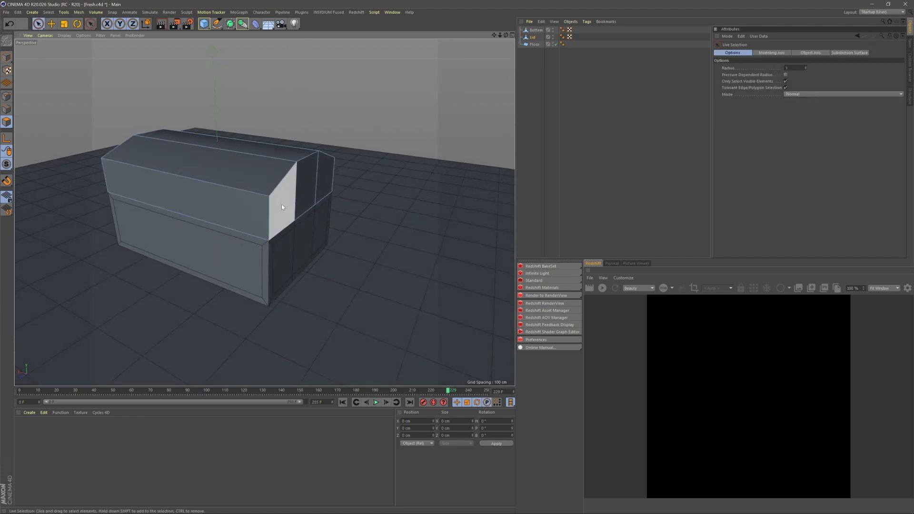
pyautogui.moveTo(245, 204)
pyautogui.keyDown('alt'); pyautogui.mouseDown()
pyautogui.moveTo(230, 214)
pyautogui.moveTo(312, 179)
pyautogui.moveTo(304, 200)
pyautogui.moveTo(319, 210)
pyautogui.moveTo(230, 210)
pyautogui.mouseUp(); pyautogui.keyUp('alt')
pyautogui.rightClick(242, 204)
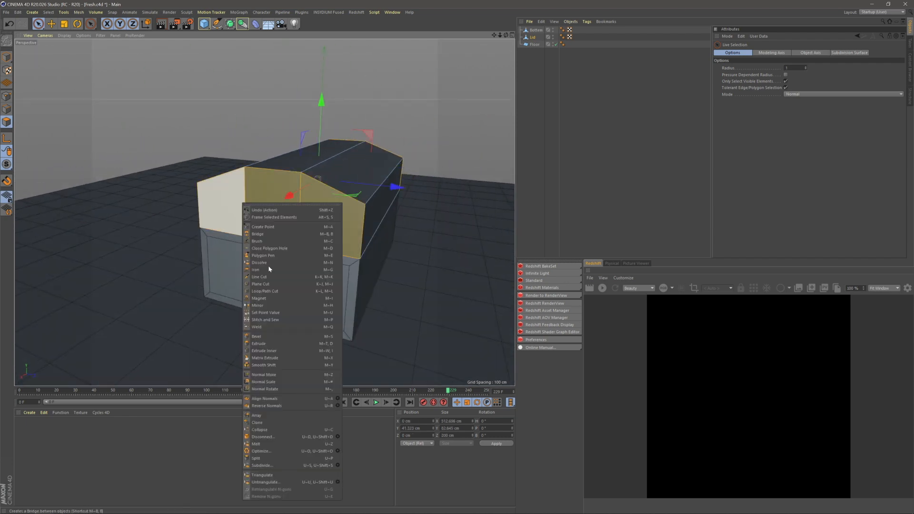
pyautogui.click(271, 351)
pyautogui.click(730, 110)
pyautogui.click(584, 119)
pyautogui.keyDown('alt'); pyautogui.moveTo(327, 210); pyautogui.dragTo(222, 211); pyautogui.keyUp('alt')
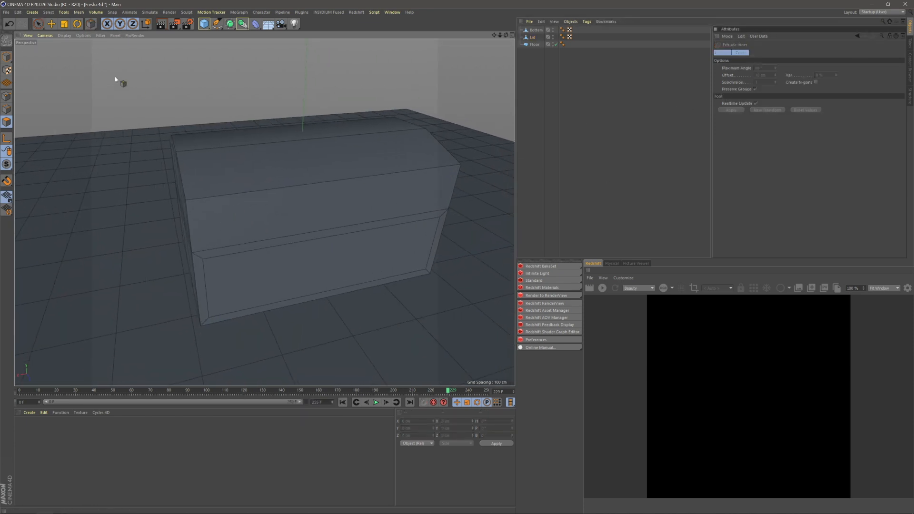
# - Switch to the browser to examine the reference treasure chest's lid, and return to Cinema 4D
pyautogui.hotkey('alt', 'Tab')
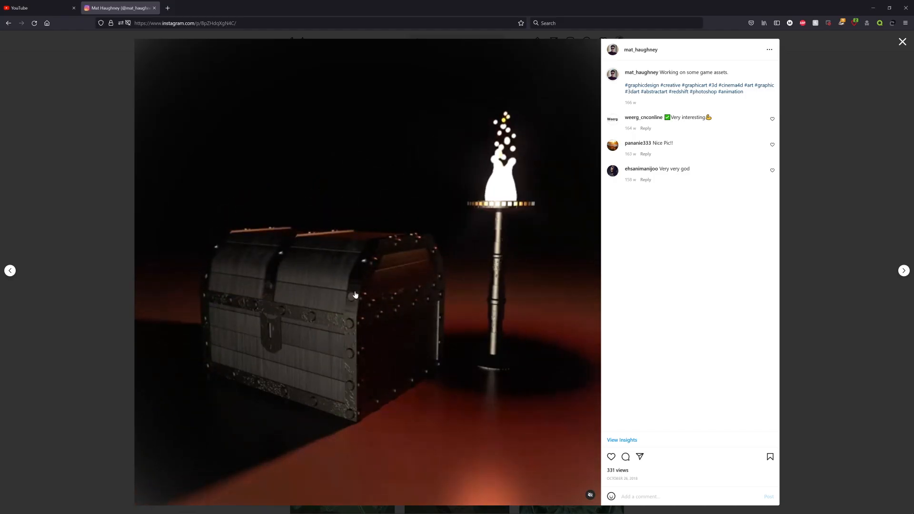
pyautogui.hotkey('alt', 'Tab')
pyautogui.keyDown('alt'); pyautogui.moveTo(317, 153); pyautogui.dragTo(245, 264); pyautogui.keyUp('alt')
# - Add four evenly spaced Loop/Path Cuts across the length of the Lid object
pyautogui.click(533, 37)
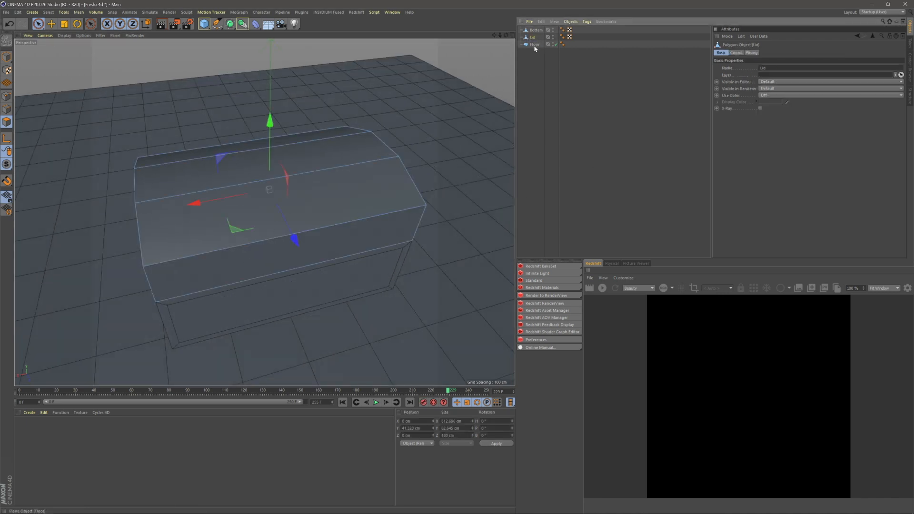
pyautogui.click(343, 187)
pyautogui.rightClick(342, 188)
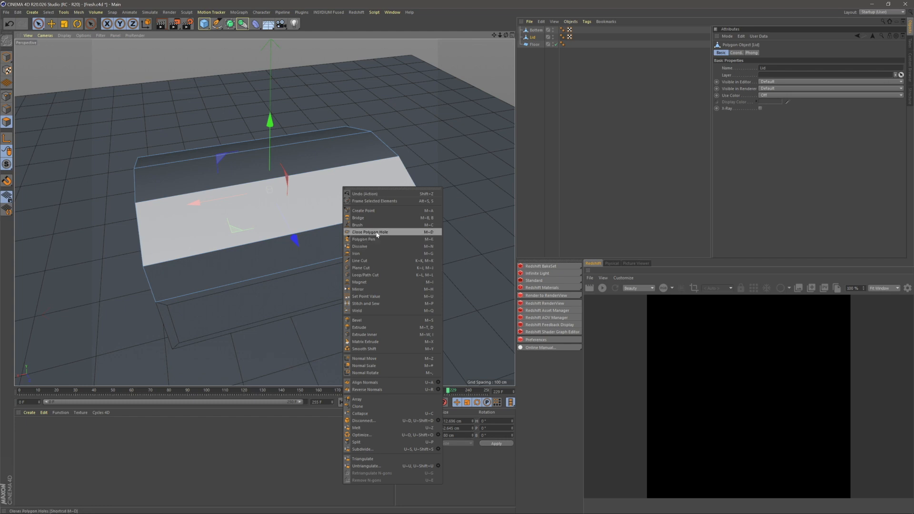
pyautogui.click(363, 275)
pyautogui.click(244, 249)
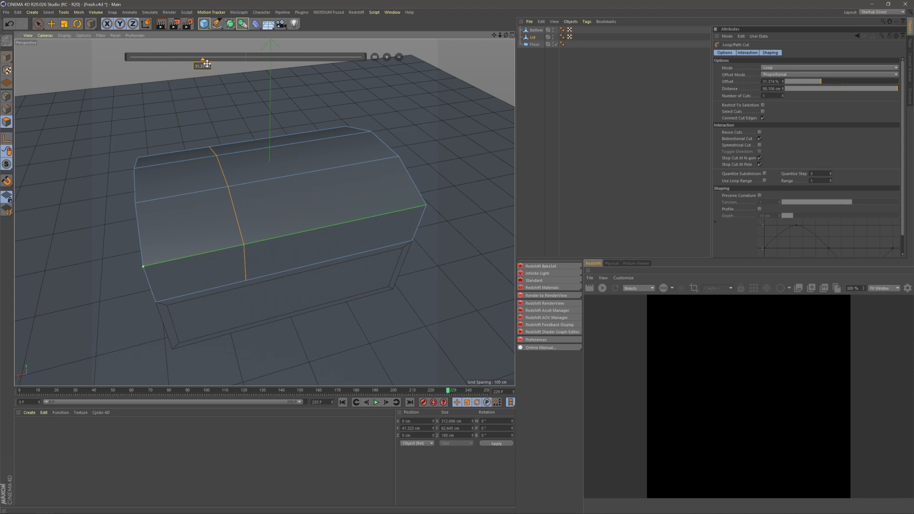
pyautogui.moveTo(207, 63)
pyautogui.mouseDown()
pyautogui.moveTo(308, 62)
pyautogui.moveTo(205, 59)
pyautogui.mouseUp()
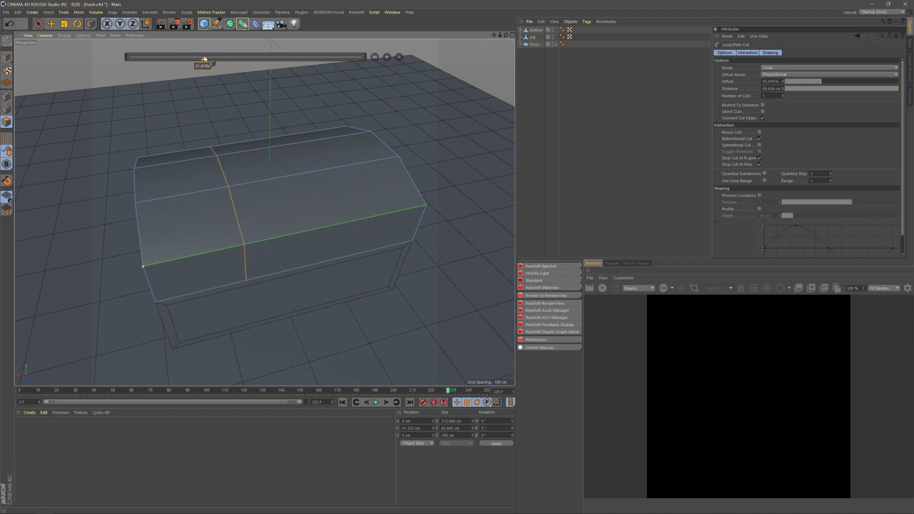
pyautogui.click(387, 59)
pyautogui.keyDown('alt'); pyautogui.moveTo(334, 206); pyautogui.dragTo(186, 192); pyautogui.keyUp('alt')
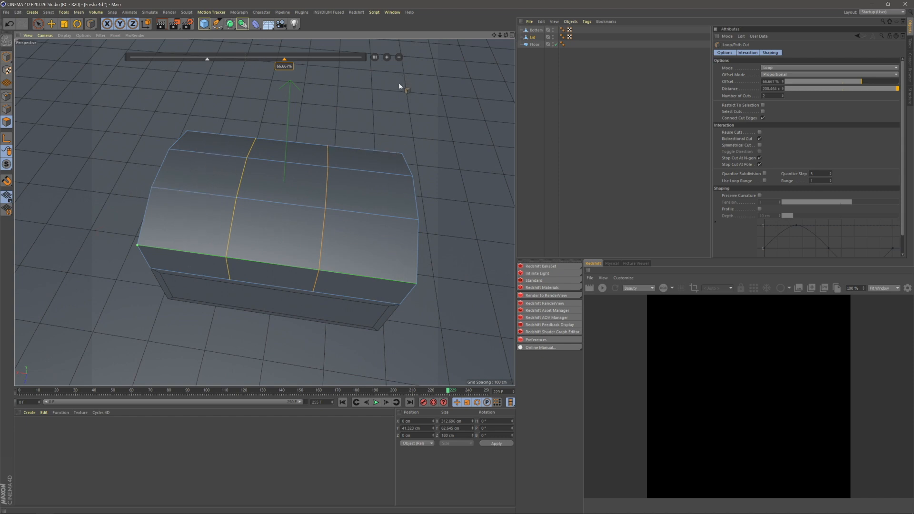
pyautogui.click(387, 57)
pyautogui.click(387, 57)
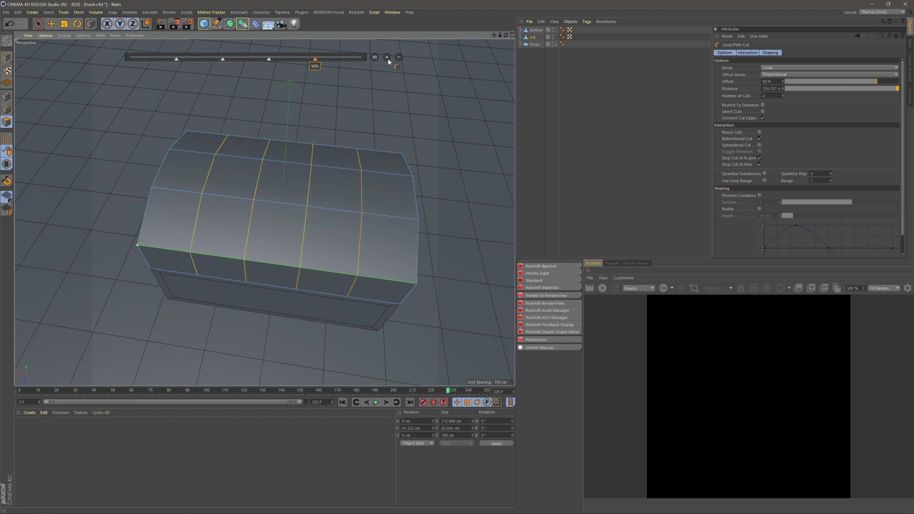
# - Select all edges of the two outermost new cuts on the Lid, from front to back
pyautogui.click(38, 26)
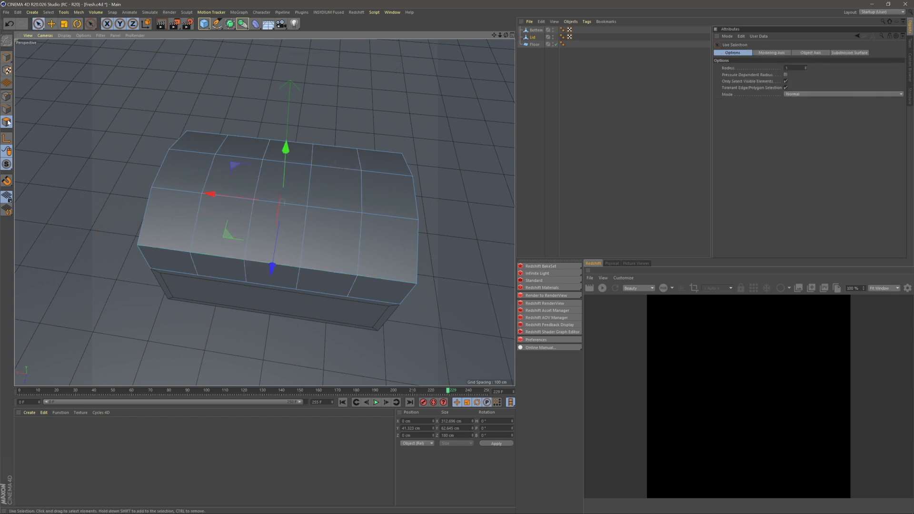
pyautogui.click(7, 110)
pyautogui.click(202, 269)
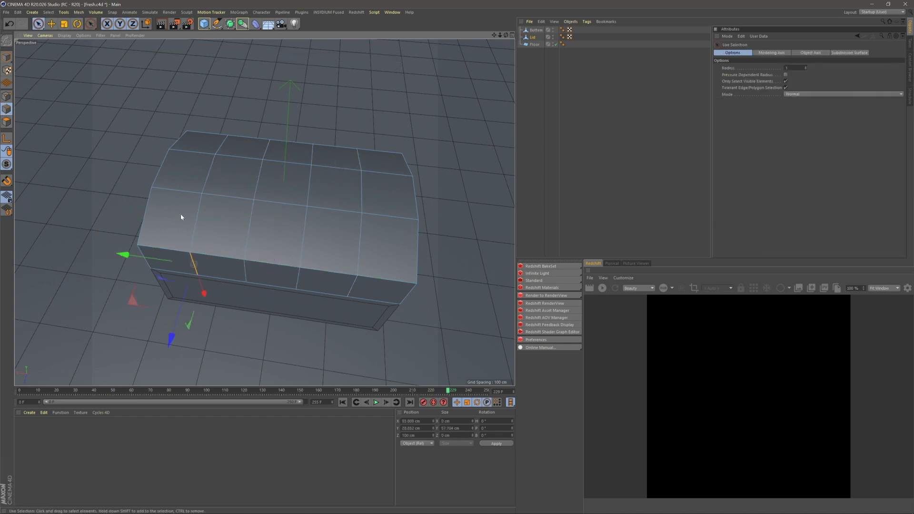
pyautogui.keyDown('shift'); pyautogui.click(208, 174); pyautogui.keyUp('shift')
pyautogui.keyDown('alt'); pyautogui.moveTo(207, 174); pyautogui.dragTo(107, 149); pyautogui.keyUp('alt')
pyautogui.keyDown('shift'); pyautogui.click(231, 150); pyautogui.keyUp('shift')
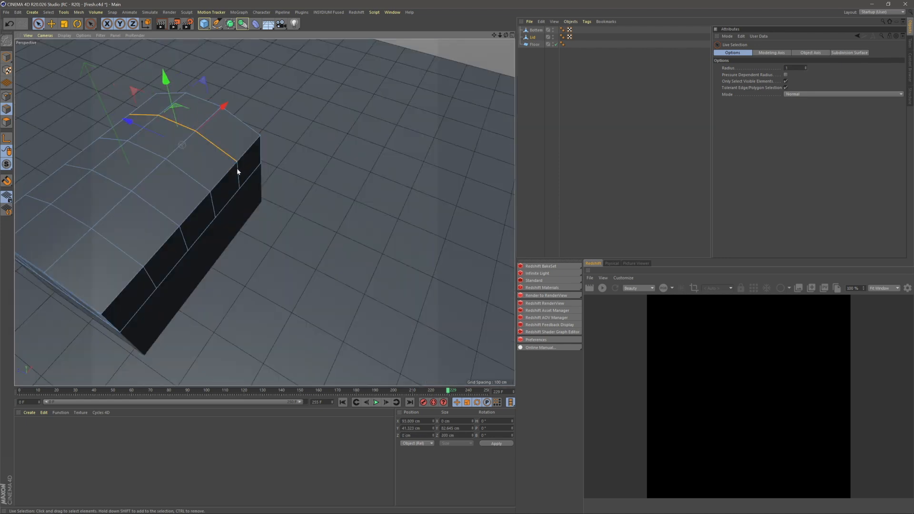
pyautogui.keyDown('shift'); pyautogui.click(238, 169); pyautogui.keyUp('shift')
pyautogui.keyDown('alt'); pyautogui.moveTo(190, 192); pyautogui.dragTo(240, 148, button='middle'); pyautogui.keyUp('alt')
pyautogui.keyDown('shift'); pyautogui.click(221, 215); pyautogui.keyUp('shift')
pyautogui.keyDown('shift'); pyautogui.click(185, 190); pyautogui.keyUp('shift')
pyautogui.keyDown('alt'); pyautogui.moveTo(131, 194); pyautogui.dragTo(153, 189); pyautogui.keyUp('alt')
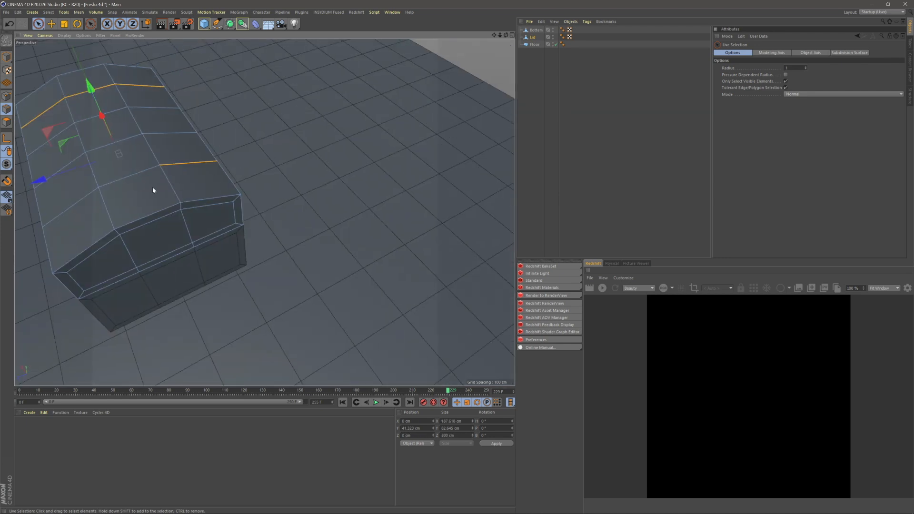
pyautogui.keyDown('alt'); pyautogui.moveTo(153, 190); pyautogui.dragTo(257, 155, button='middle'); pyautogui.keyUp('alt')
pyautogui.keyDown('alt'); pyautogui.moveTo(215, 210); pyautogui.dragTo(286, 206); pyautogui.keyUp('alt')
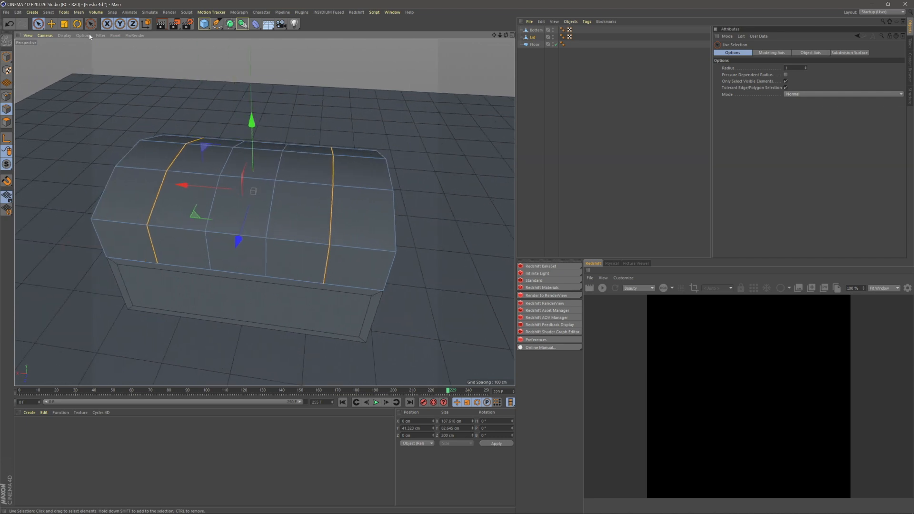
# - Scale the two outer edge loops apart along X to line up with the inset border of the Bottom's front panel
pyautogui.click(63, 25)
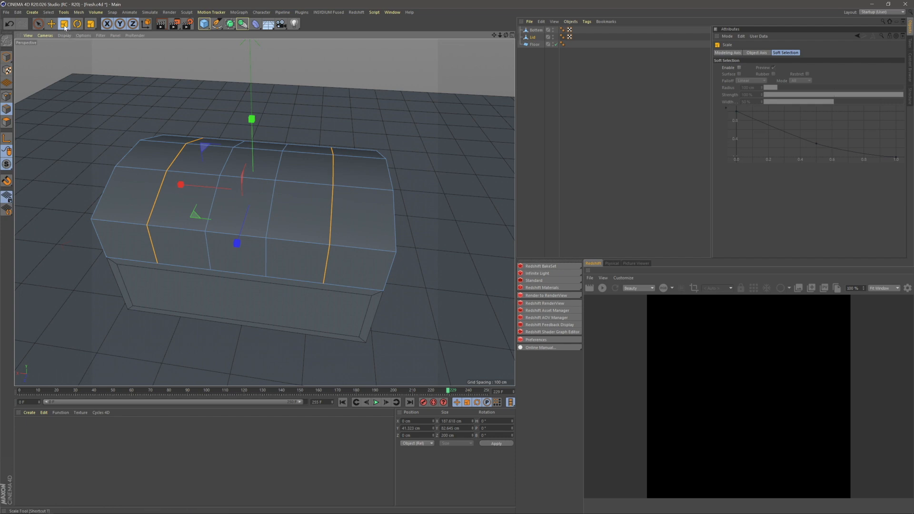
pyautogui.moveTo(193, 189); pyautogui.dragTo(153, 183)
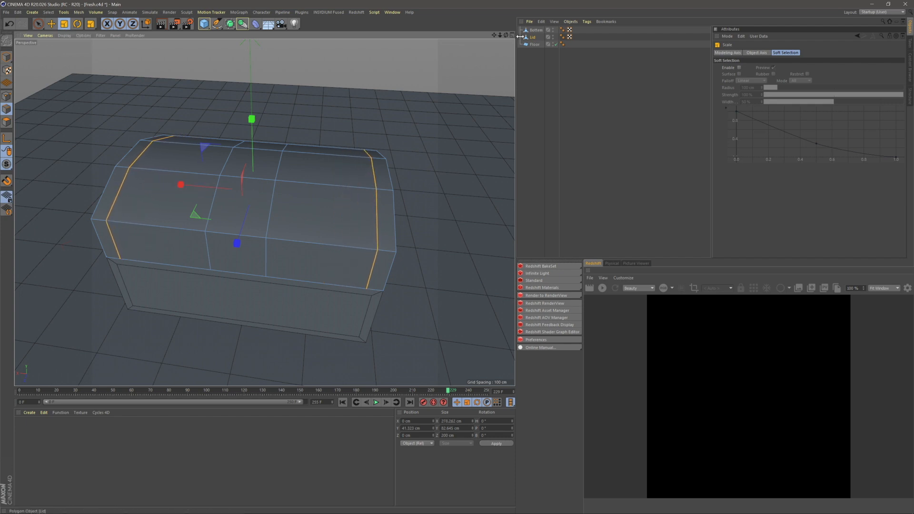
pyautogui.click(512, 35)
pyautogui.scroll(2, 430, 273)
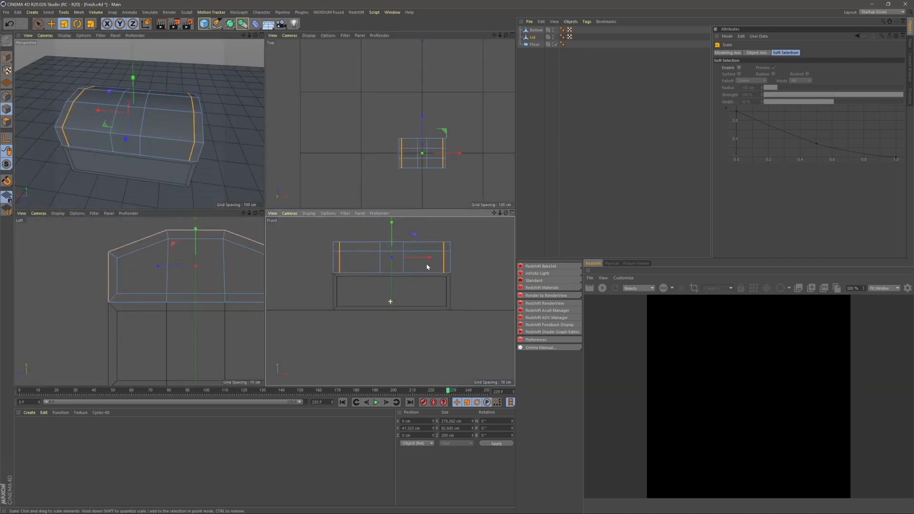
pyautogui.keyDown('alt'); pyautogui.moveTo(430, 272); pyautogui.dragTo(439, 268, button='right'); pyautogui.keyUp('alt')
pyautogui.keyDown('alt'); pyautogui.moveTo(438, 268); pyautogui.dragTo(399, 304, button='middle'); pyautogui.keyUp('alt')
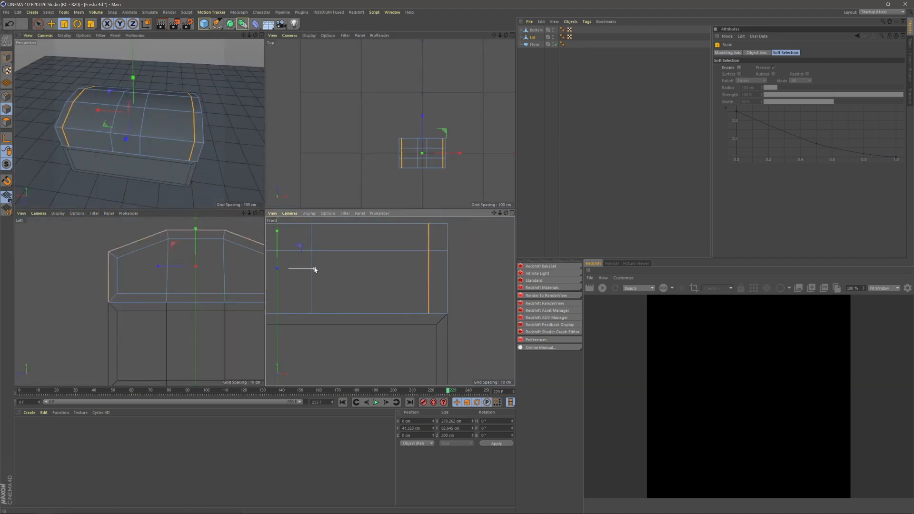
pyautogui.moveTo(315, 270); pyautogui.dragTo(316, 271)
pyautogui.click(290, 68)
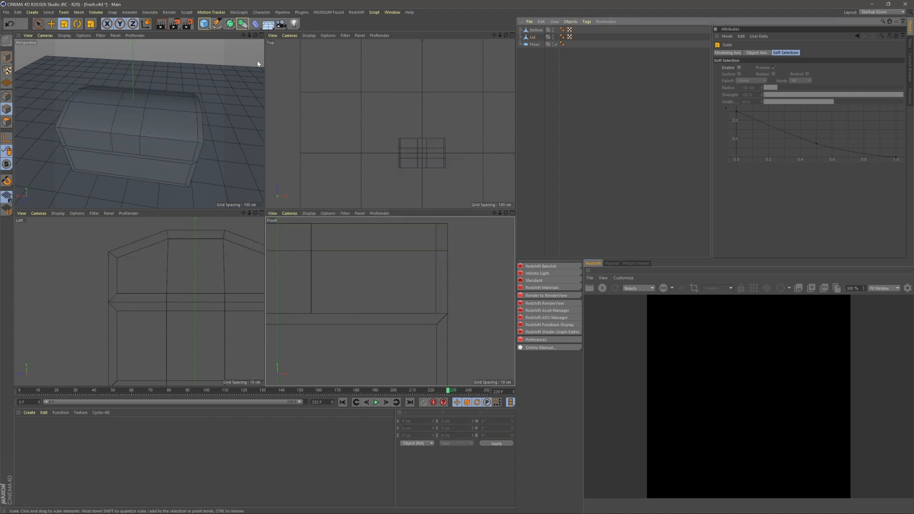
# - Examine the chest in the perspective view and compare its front with the reference image in the browser
pyautogui.click(262, 35)
pyautogui.moveTo(272, 233)
pyautogui.keyDown('alt'); pyautogui.mouseDown()
pyautogui.moveTo(234, 202)
pyautogui.moveTo(282, 238)
pyautogui.mouseUp(); pyautogui.keyUp('alt')
pyautogui.keyDown('alt'); pyautogui.moveTo(246, 200); pyautogui.dragTo(280, 186); pyautogui.keyUp('alt')
pyautogui.scroll(5, 279, 183)
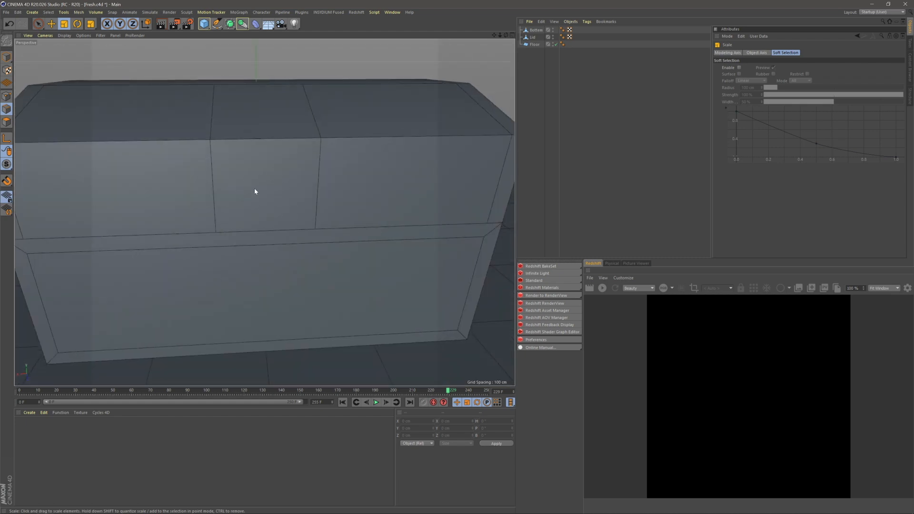
pyautogui.hotkey('alt', 'Tab')
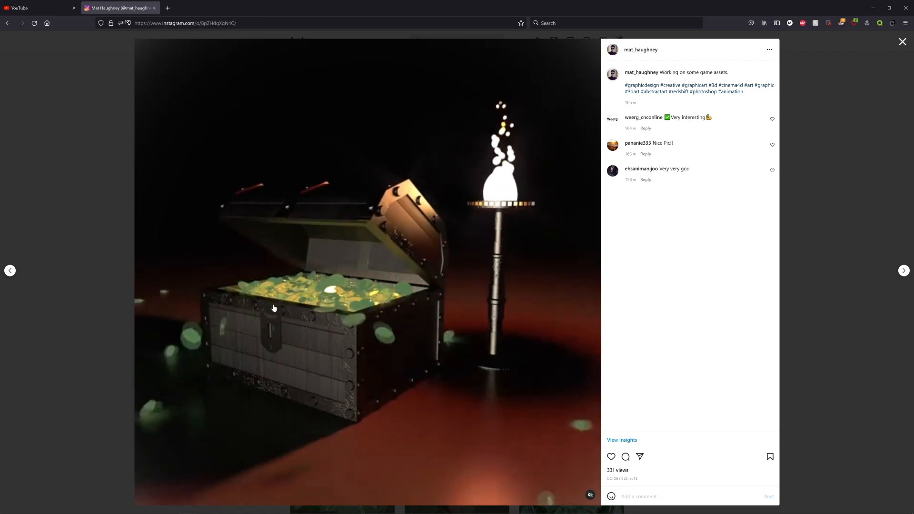
pyautogui.hotkey('alt', 'Tab')
pyautogui.scroll(-5, 343, 215)
pyautogui.keyDown('alt'); pyautogui.moveTo(343, 214); pyautogui.dragTo(323, 227); pyautogui.keyUp('alt')
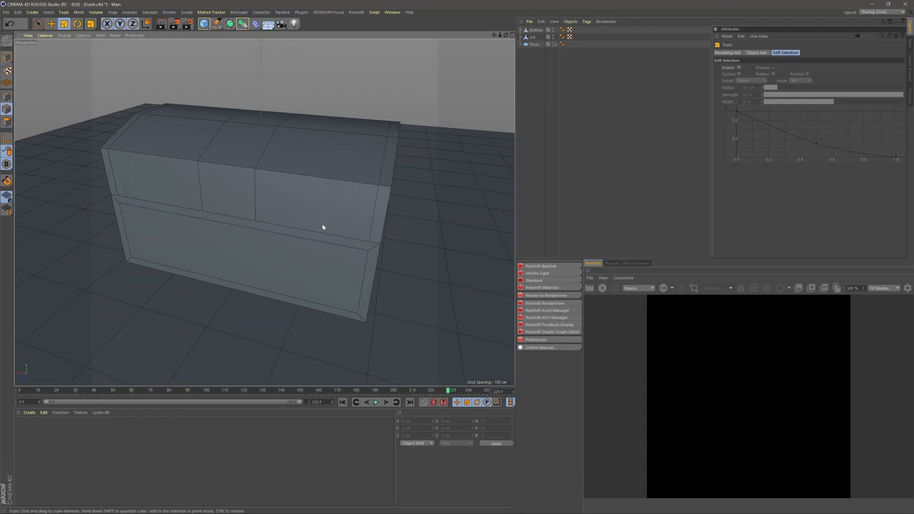
# - Select the border polygons around the inset panels of both the Bottom and Lid objects with Loop Selection
pyautogui.click(533, 31)
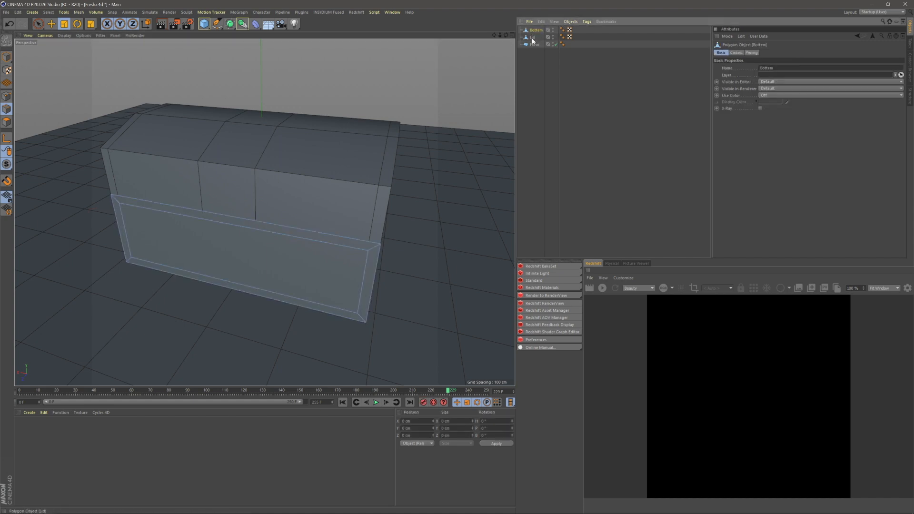
pyautogui.keyDown('ctrl'); pyautogui.click(534, 37); pyautogui.keyUp('ctrl')
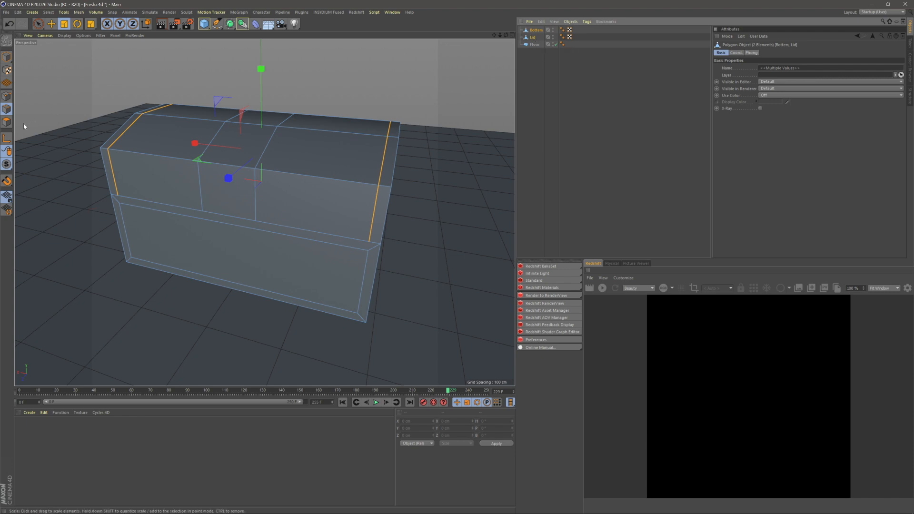
pyautogui.click(7, 122)
pyautogui.click(38, 24)
pyautogui.keyDown('alt'); pyautogui.moveTo(334, 210); pyautogui.dragTo(293, 161); pyautogui.keyUp('alt')
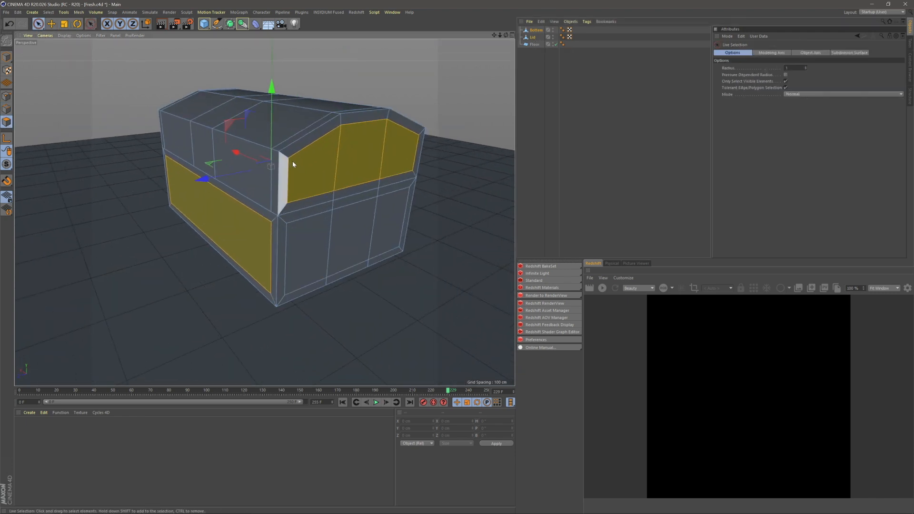
pyautogui.press('u')
pyautogui.press('l')
pyautogui.keyDown('alt'); pyautogui.moveTo(278, 221); pyautogui.dragTo(296, 188); pyautogui.keyUp('alt')
pyautogui.keyDown('shift'); pyautogui.click(273, 171); pyautogui.keyUp('shift')
# - Add the narrow end bands and the middle band across the Lid to the polygon selection
pyautogui.click(38, 24)
pyautogui.scroll(1, 267, 158)
pyautogui.keyDown('shift'); pyautogui.click(282, 189); pyautogui.keyUp('shift')
pyautogui.keyDown('shift'); pyautogui.click(312, 140); pyautogui.keyUp('shift')
pyautogui.keyDown('alt'); pyautogui.moveTo(314, 138); pyautogui.dragTo(260, 158); pyautogui.keyUp('alt')
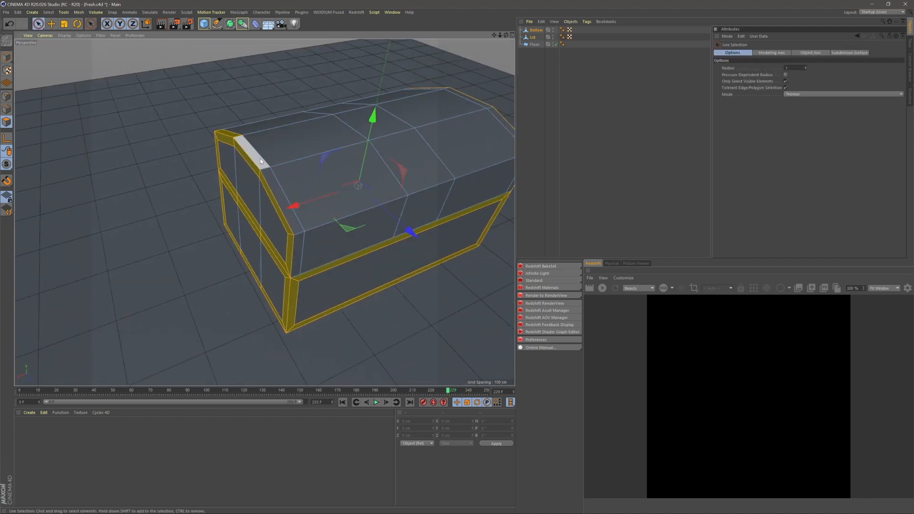
pyautogui.keyDown('alt'); pyautogui.moveTo(335, 202); pyautogui.dragTo(266, 199); pyautogui.keyUp('alt')
pyautogui.keyDown('alt'); pyautogui.moveTo(429, 197); pyautogui.dragTo(297, 191, button='middle'); pyautogui.keyUp('alt')
pyautogui.keyDown('shift'); pyautogui.moveTo(299, 253); pyautogui.dragTo(312, 151); pyautogui.keyUp('shift')
pyautogui.keyDown('alt'); pyautogui.moveTo(386, 206); pyautogui.dragTo(337, 261); pyautogui.keyUp('alt')
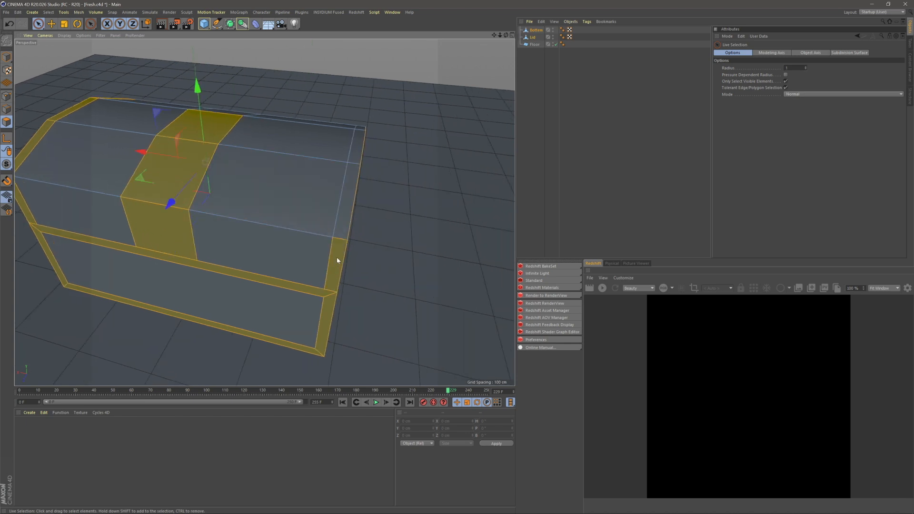
pyautogui.keyDown('alt'); pyautogui.moveTo(352, 161); pyautogui.dragTo(236, 167); pyautogui.keyUp('alt')
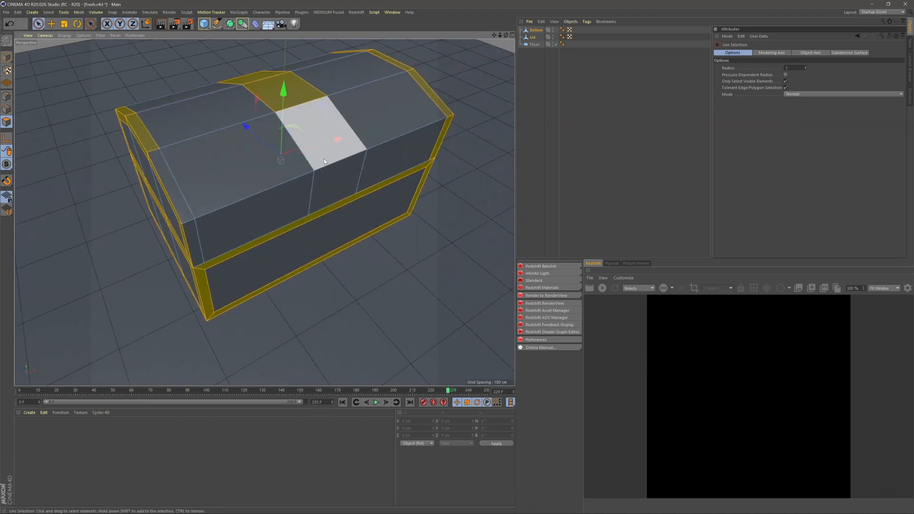
# - Extrude the selected frame and band polygons with a 5 cm offset and return to Model mode
pyautogui.scroll(-3, 171, 185)
pyautogui.keyDown('alt'); pyautogui.moveTo(189, 238); pyautogui.dragTo(285, 191); pyautogui.keyUp('alt')
pyautogui.rightClick(284, 191)
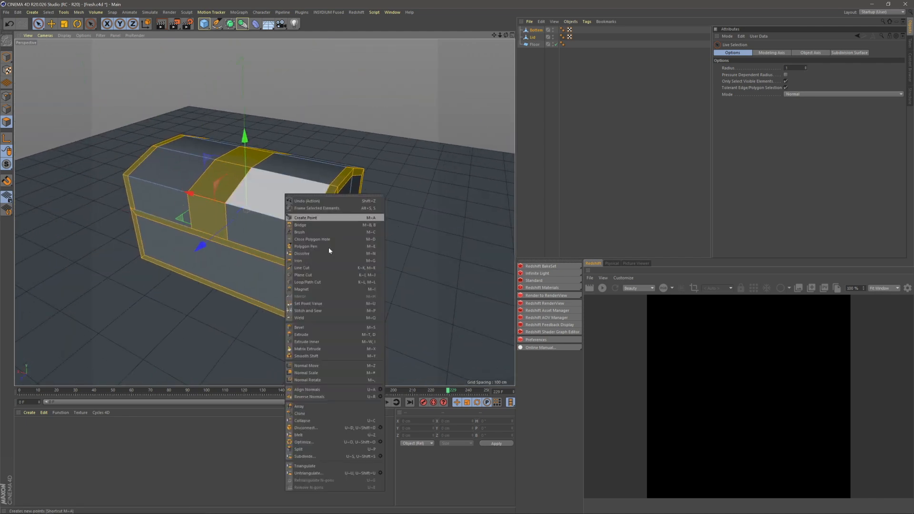
pyautogui.click(309, 333)
pyautogui.click(763, 75)
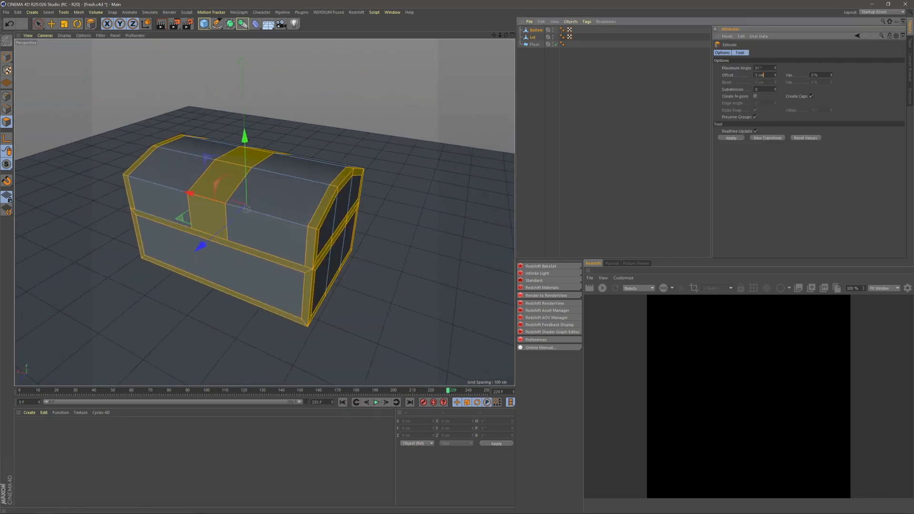
pyautogui.press('Return')
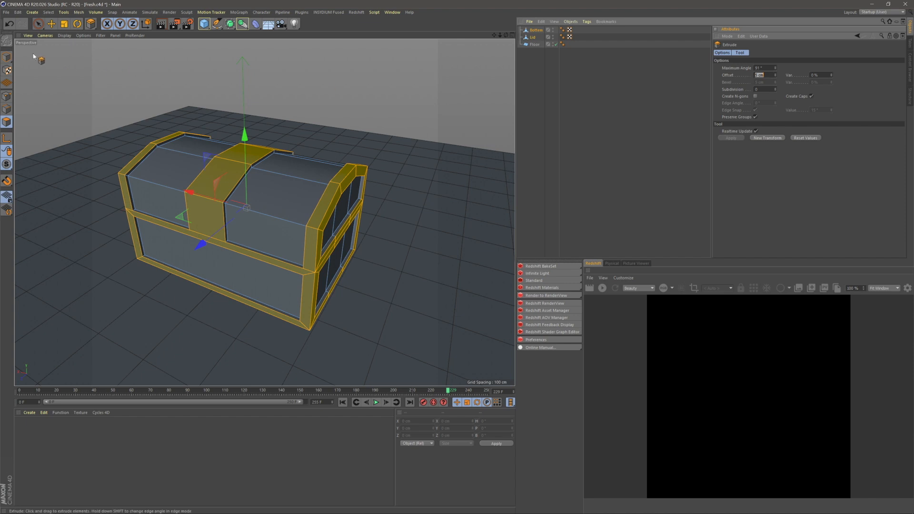
pyautogui.click(40, 23)
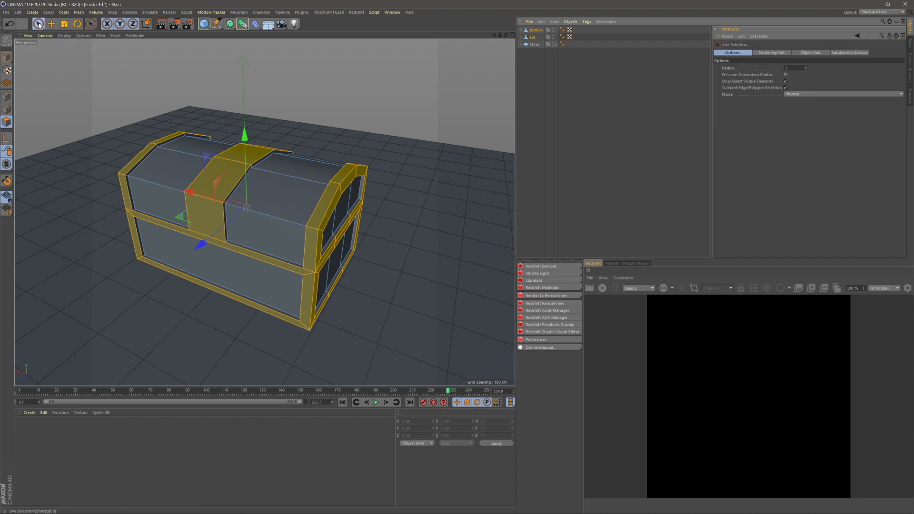
pyautogui.click(6, 58)
pyautogui.moveTo(296, 210)
pyautogui.keyDown('alt'); pyautogui.mouseDown()
pyautogui.moveTo(303, 144)
pyautogui.moveTo(263, 149)
pyautogui.moveTo(364, 251)
pyautogui.moveTo(367, 226)
pyautogui.moveTo(268, 202)
pyautogui.moveTo(300, 203)
pyautogui.mouseUp(); pyautogui.keyUp('alt')
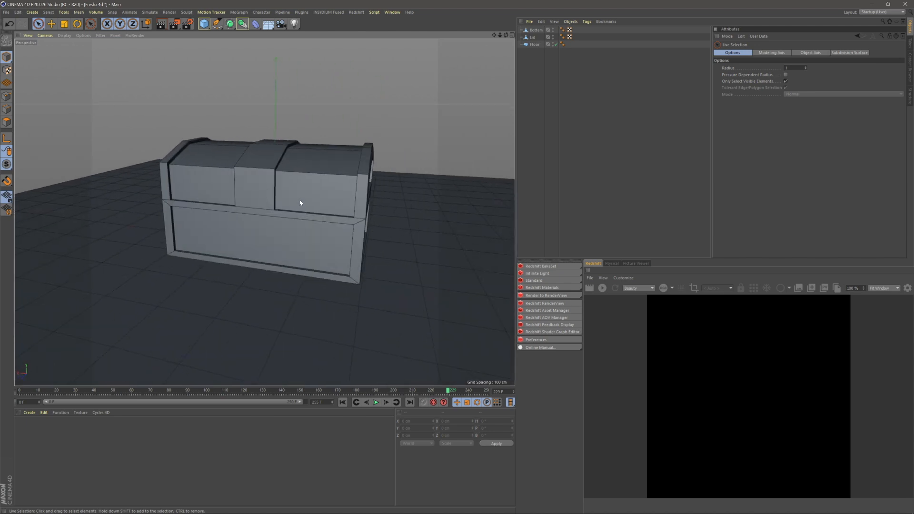
# - Add a Boole object and place the Lid inside it as its first child
pyautogui.keyDown('alt'); pyautogui.moveTo(300, 202); pyautogui.dragTo(313, 231, button='middle'); pyautogui.keyUp('alt')
pyautogui.keyDown('alt'); pyautogui.moveTo(265, 227); pyautogui.dragTo(288, 224, button='right'); pyautogui.keyUp('alt')
pyautogui.keyDown('alt'); pyautogui.moveTo(303, 221); pyautogui.dragTo(307, 213, button='middle'); pyautogui.keyUp('alt')
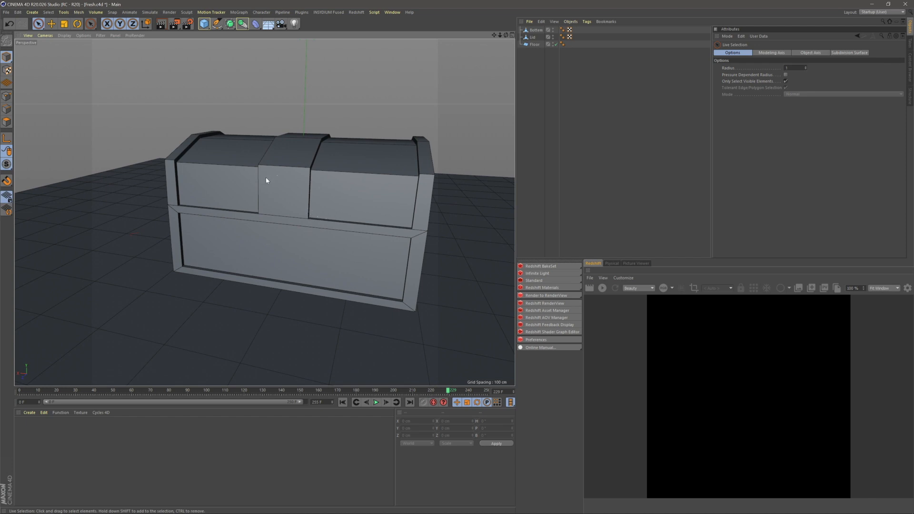
pyautogui.keyDown('alt'); pyautogui.moveTo(322, 177); pyautogui.dragTo(331, 200, button='middle'); pyautogui.keyUp('alt')
pyautogui.keyDown('alt'); pyautogui.moveTo(331, 200); pyautogui.dragTo(324, 229, button='right'); pyautogui.keyUp('alt')
pyautogui.keyDown('alt'); pyautogui.moveTo(325, 229); pyautogui.dragTo(309, 229); pyautogui.keyUp('alt')
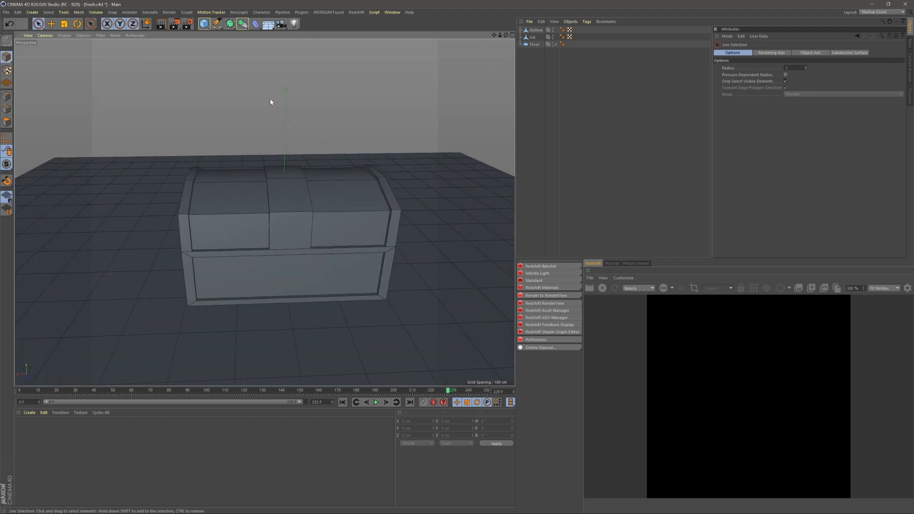
pyautogui.click(242, 27)
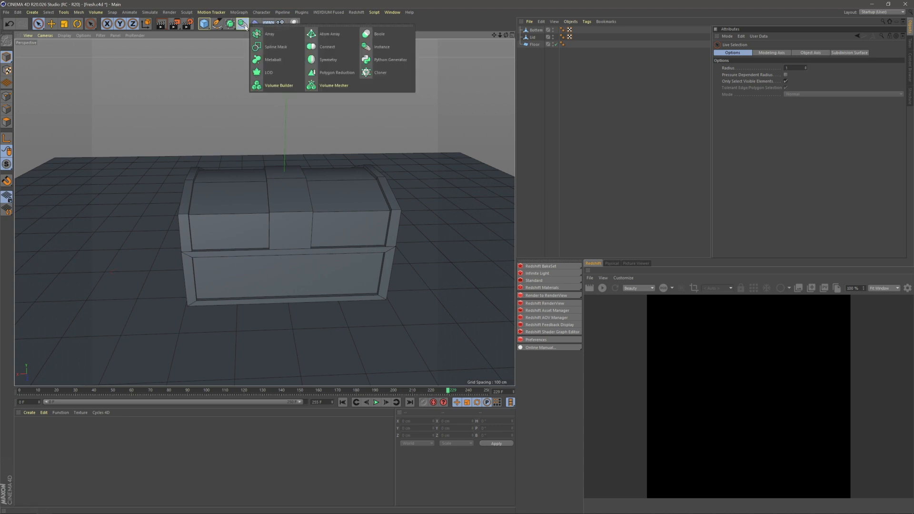
pyautogui.click(377, 34)
pyautogui.scroll(2, 358, 179)
pyautogui.keyDown('alt'); pyautogui.moveTo(358, 179); pyautogui.dragTo(357, 181, button='middle'); pyautogui.keyUp('alt')
pyautogui.click(533, 44)
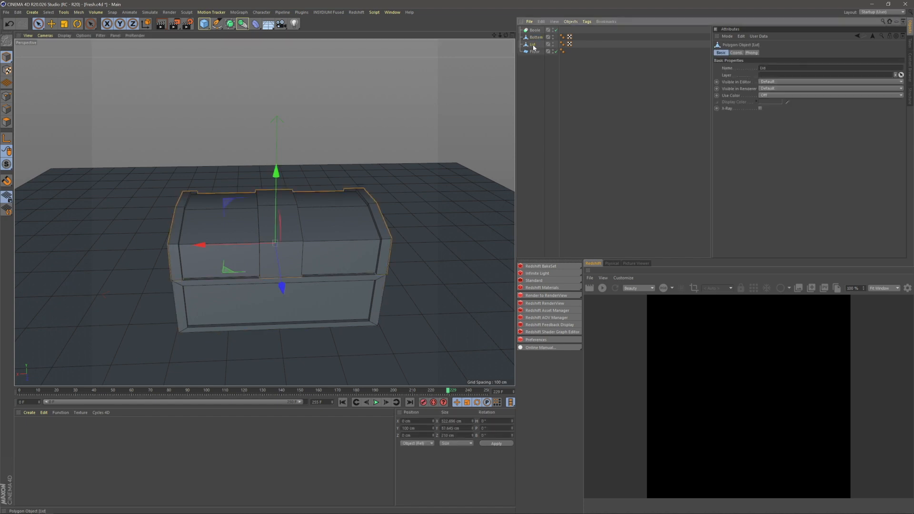
pyautogui.click(544, 77)
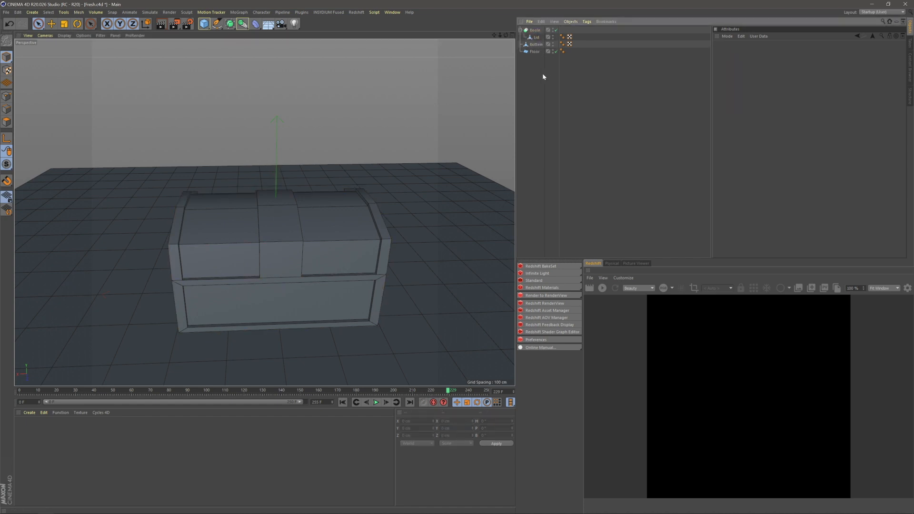
# - Add a Cylinder, raise it above the chest and rotate its pitch to -90° so its round cap faces front
pyautogui.moveTo(206, 26); pyautogui.dragTo(294, 38)
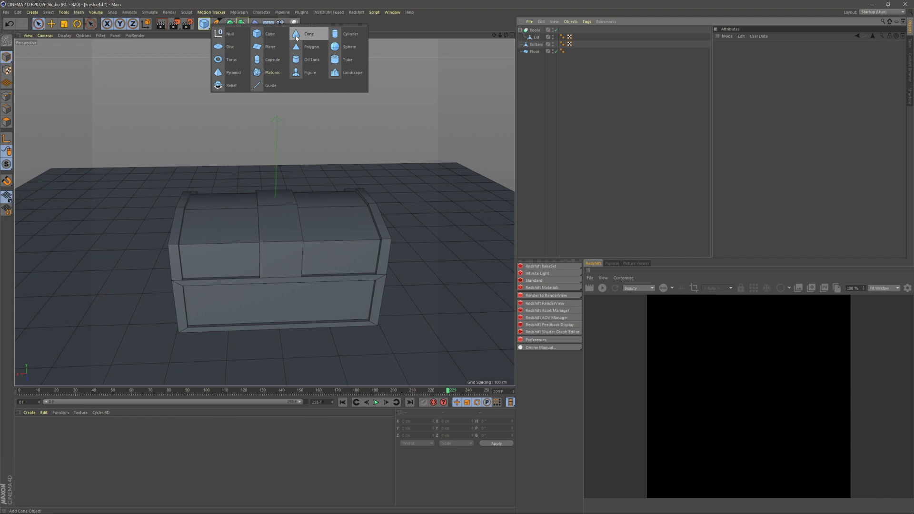
pyautogui.click(350, 36)
pyautogui.moveTo(275, 223); pyautogui.dragTo(289, 56)
pyautogui.keyDown('alt'); pyautogui.moveTo(292, 96); pyautogui.dragTo(292, 143, button='middle'); pyautogui.keyUp('alt')
pyautogui.click(77, 24)
pyautogui.moveTo(284, 143); pyautogui.dragTo(227, 133)
pyautogui.press('space')
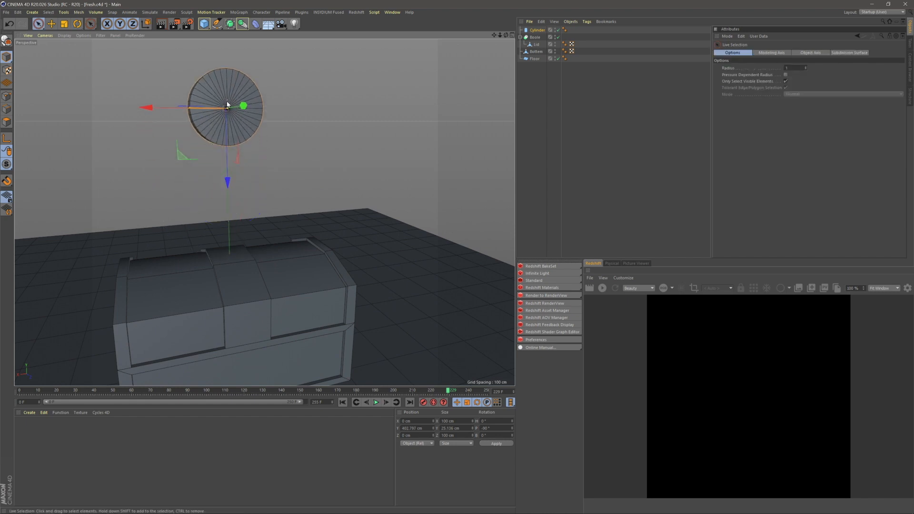
# - Make the Cylinder editable, select all its polygons and run Optimize to merge the caps with the side
pyautogui.keyDown('alt'); pyautogui.moveTo(228, 106); pyautogui.dragTo(250, 163, button='middle'); pyautogui.keyUp('alt')
pyautogui.click(543, 31)
pyautogui.press('c')
pyautogui.click(7, 123)
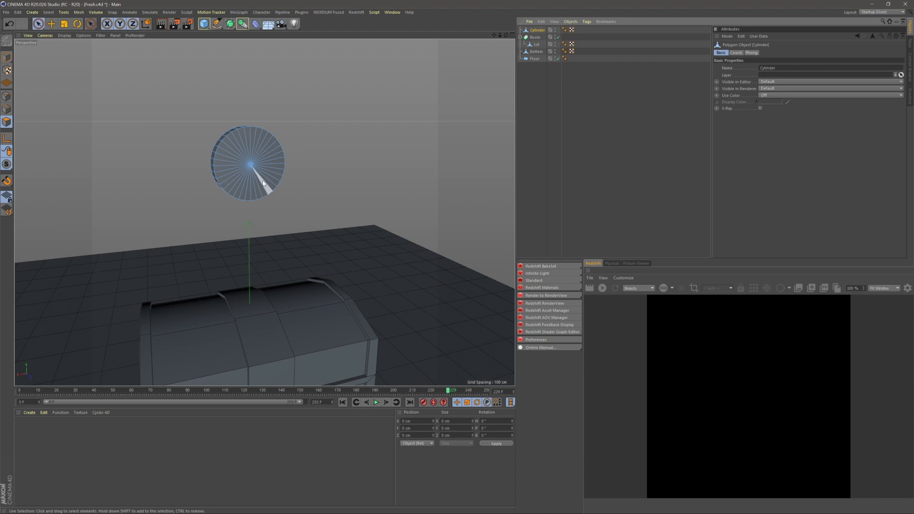
pyautogui.hotkey('ctrl', 'a')
pyautogui.rightClick(256, 167)
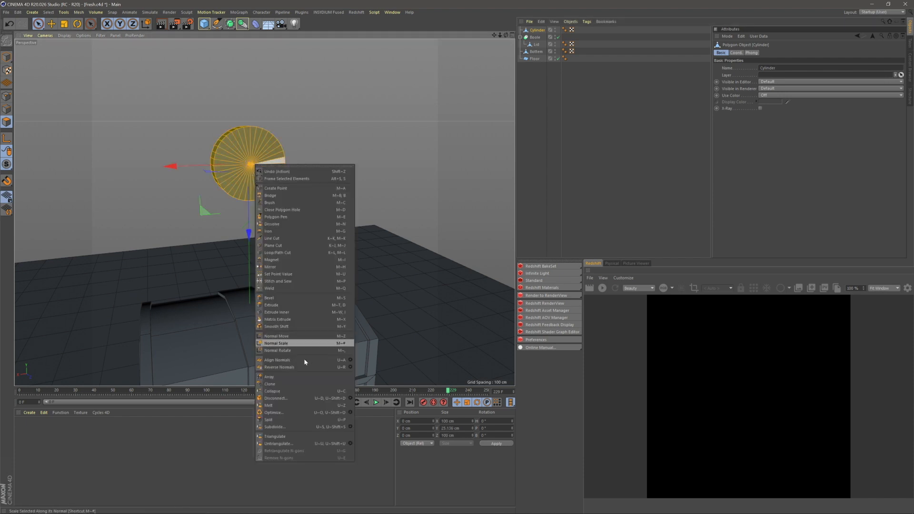
pyautogui.click(279, 413)
pyautogui.press('s')
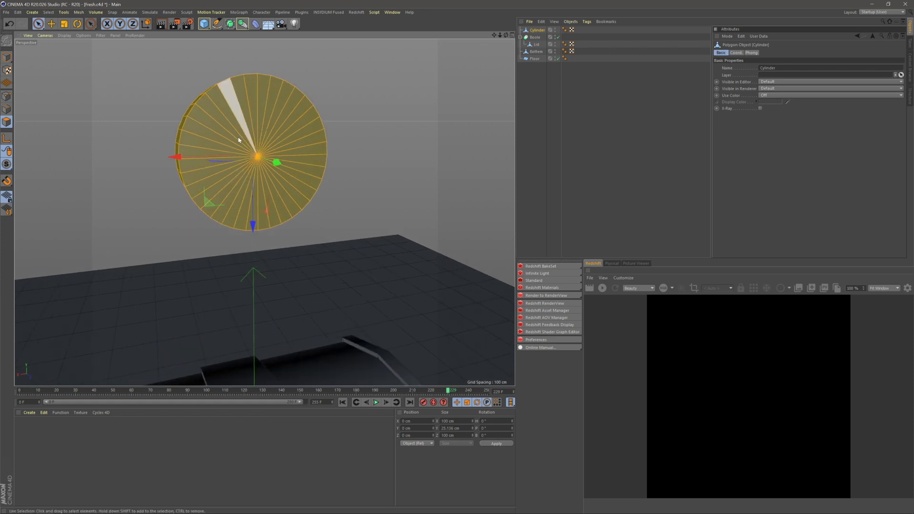
# - Select the lower rim polygons of the Cylinder and pull them downward as an extrusion to form a keyhole shape
pyautogui.keyDown('alt'); pyautogui.moveTo(323, 145); pyautogui.dragTo(285, 114); pyautogui.keyUp('alt')
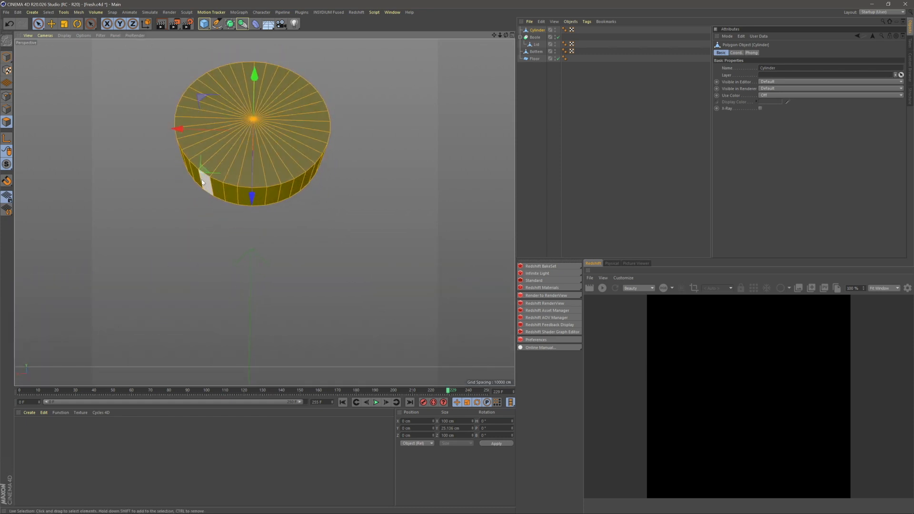
pyautogui.moveTo(202, 183)
pyautogui.mouseDown()
pyautogui.moveTo(228, 198)
pyautogui.moveTo(282, 193)
pyautogui.moveTo(274, 231)
pyautogui.mouseUp()
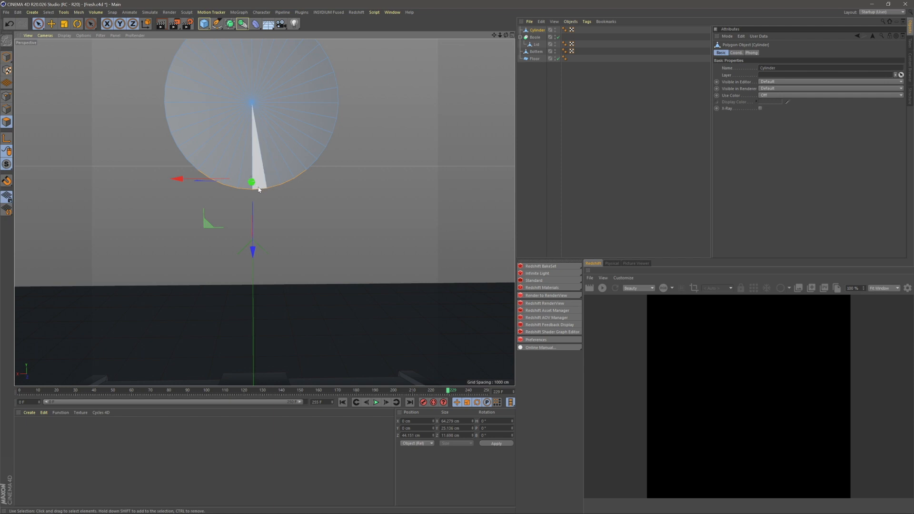
pyautogui.keyDown('alt'); pyautogui.moveTo(251, 181); pyautogui.dragTo(271, 261); pyautogui.keyUp('alt')
pyautogui.click(587, 147)
pyautogui.scroll(-3, 256, 190)
pyautogui.keyDown('alt'); pyautogui.moveTo(255, 189); pyautogui.dragTo(287, 164); pyautogui.keyUp('alt')
# - Return to Model mode, scale the keyhole shape to about 42 cm wide and move it to the front of the lid
pyautogui.click(5, 57)
pyautogui.click(538, 30)
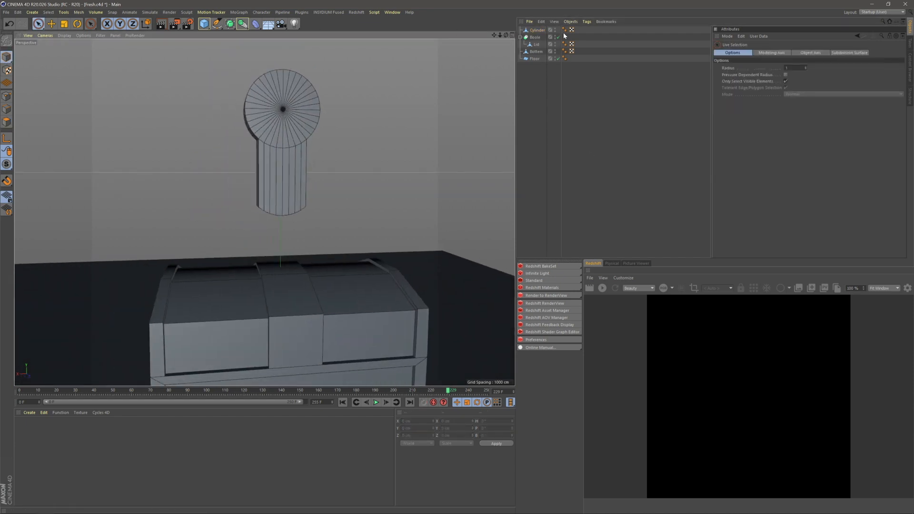
pyautogui.click(65, 24)
pyautogui.moveTo(319, 126); pyautogui.dragTo(251, 146)
pyautogui.press('space')
pyautogui.scroll(-4, 298, 174)
pyautogui.keyDown('alt'); pyautogui.moveTo(299, 176); pyautogui.dragTo(355, 223); pyautogui.keyUp('alt')
pyautogui.moveTo(381, 165); pyautogui.dragTo(421, 174)
pyautogui.moveTo(344, 192); pyautogui.dragTo(344, 272)
pyautogui.scroll(5, 344, 271)
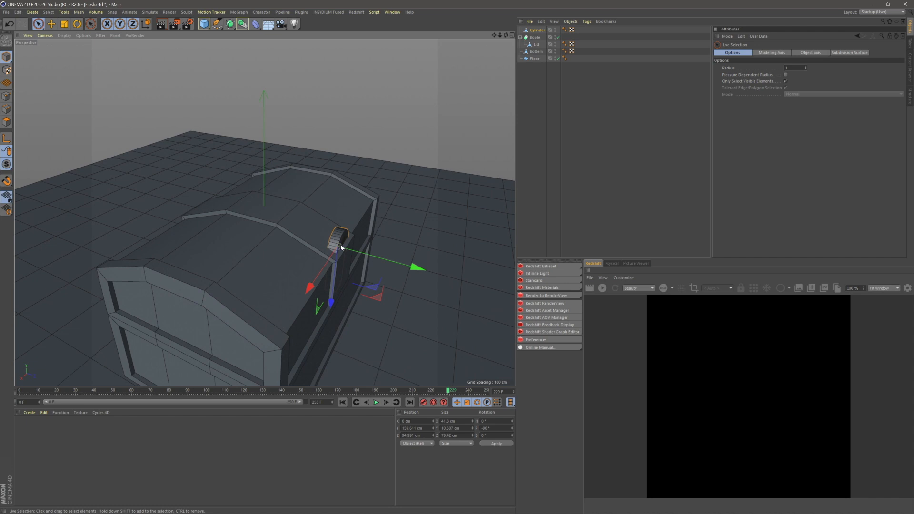
# - Shrink the keyhole shape to about 21 cm wide and push it into the front face of the lid's middle band
pyautogui.moveTo(373, 227); pyautogui.dragTo(329, 256)
pyautogui.scroll(3, 345, 238)
pyautogui.click(65, 25)
pyautogui.moveTo(405, 164); pyautogui.dragTo(265, 191)
pyautogui.press('space')
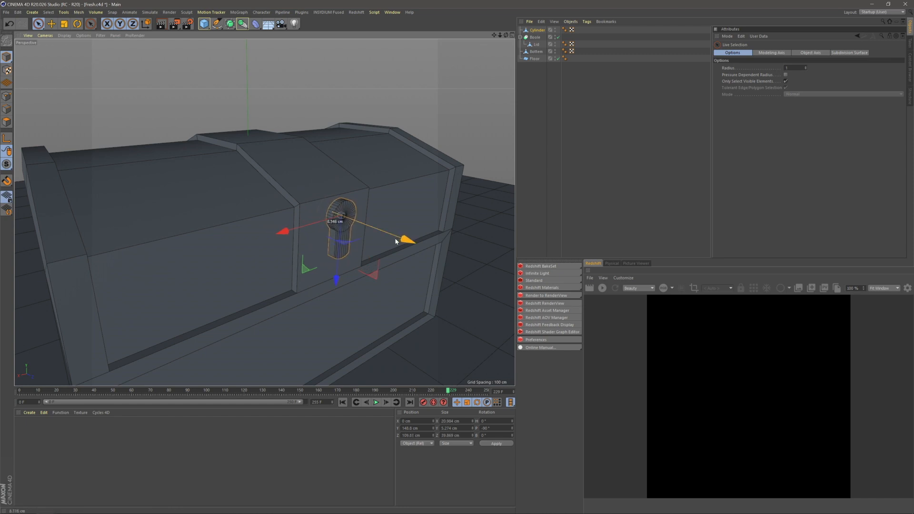
pyautogui.moveTo(336, 246); pyautogui.dragTo(255, 219)
# - Place the keyhole Cylinder inside the Boole below the Lid so it is subtracted from the lid
pyautogui.click(579, 143)
pyautogui.moveTo(537, 43); pyautogui.dragTo(538, 35)
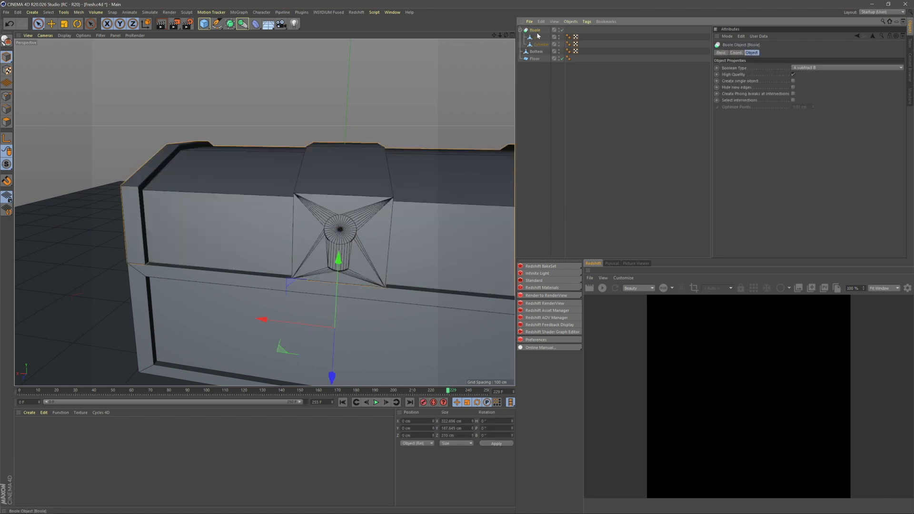
pyautogui.click(542, 45)
pyautogui.click(571, 134)
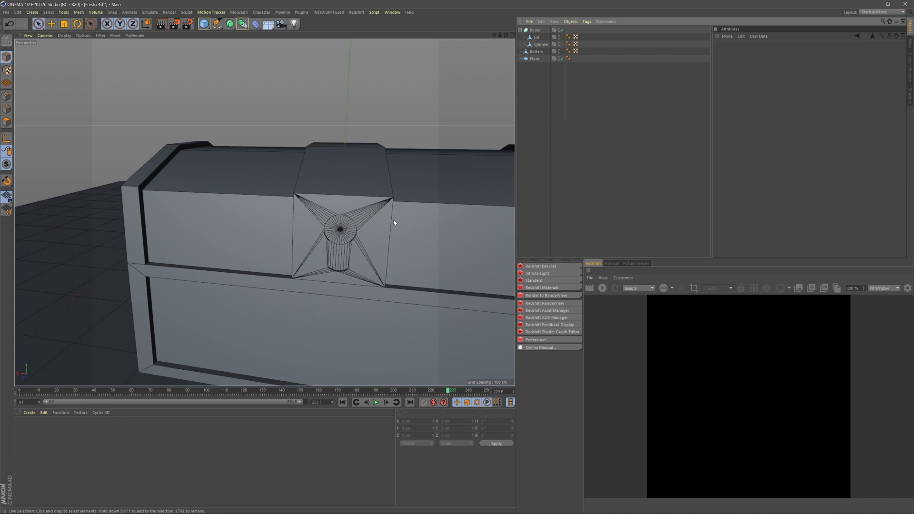
# - Enable Hide new edges on the Boole to clean up the wireframe around the keyhole
pyautogui.click(535, 32)
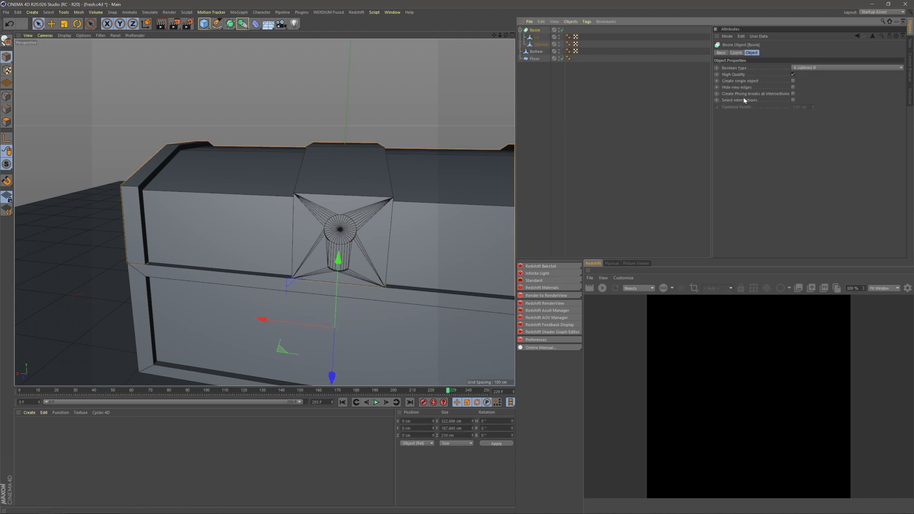
pyautogui.click(795, 89)
pyautogui.click(642, 115)
pyautogui.moveTo(382, 219)
pyautogui.keyDown('alt'); pyautogui.mouseDown()
pyautogui.moveTo(307, 206)
pyautogui.moveTo(371, 221)
pyautogui.mouseUp(); pyautogui.keyUp('alt')
pyautogui.keyDown('alt'); pyautogui.moveTo(371, 221); pyautogui.dragTo(370, 257, button='right'); pyautogui.keyUp('alt')
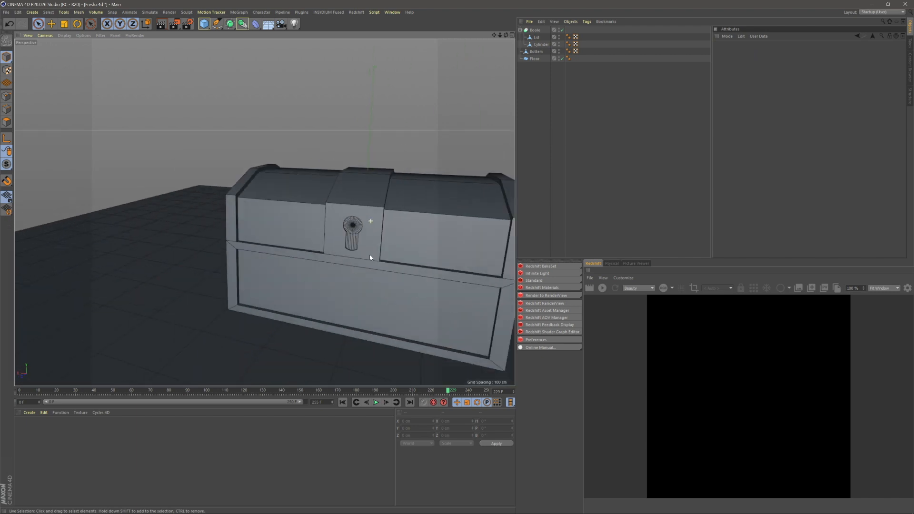
pyautogui.keyDown('alt'); pyautogui.moveTo(370, 258); pyautogui.dragTo(322, 229, button='middle'); pyautogui.keyUp('alt')
pyautogui.keyDown('alt'); pyautogui.moveTo(320, 172); pyautogui.dragTo(364, 159); pyautogui.keyUp('alt')
pyautogui.keyDown('alt'); pyautogui.moveTo(325, 195); pyautogui.dragTo(314, 202); pyautogui.keyUp('alt')
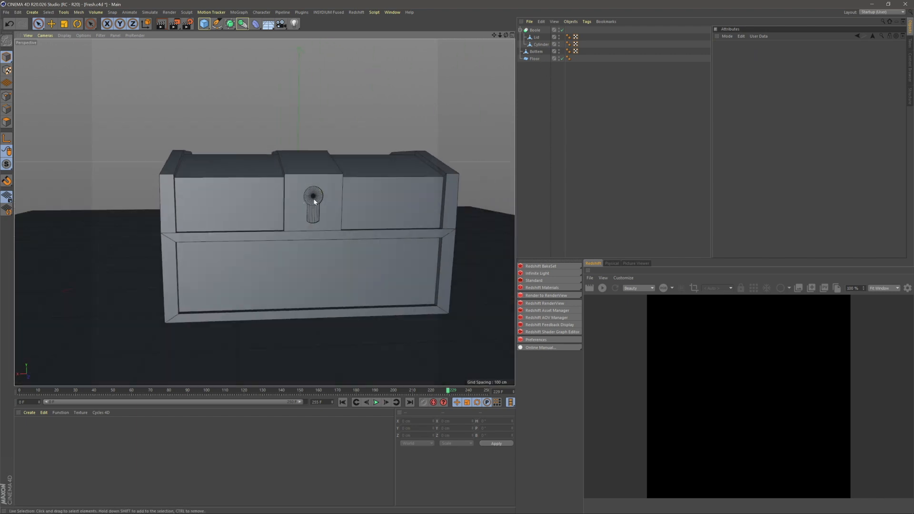
# - Scale the keyhole Cylinder to about half its size and lower it slightly on the lid's middle band
pyautogui.click(537, 37)
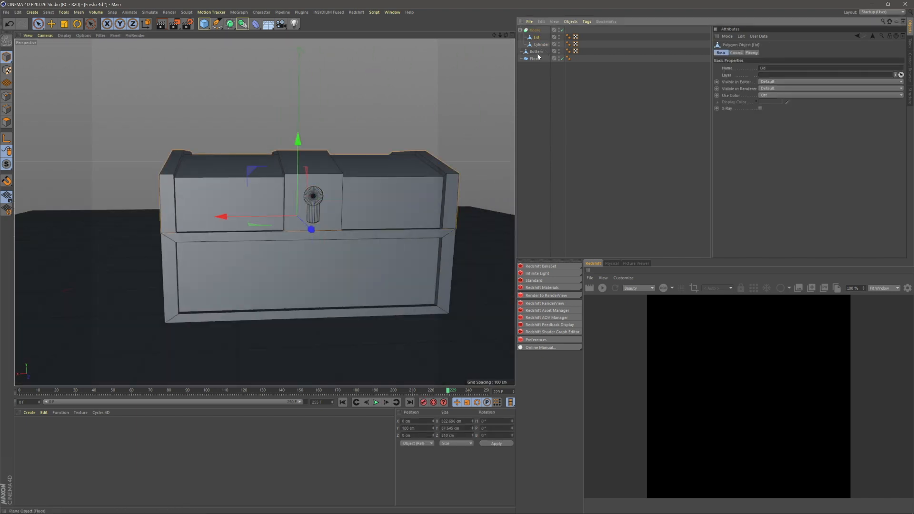
pyautogui.click(541, 44)
pyautogui.press('o')
pyautogui.press('t')
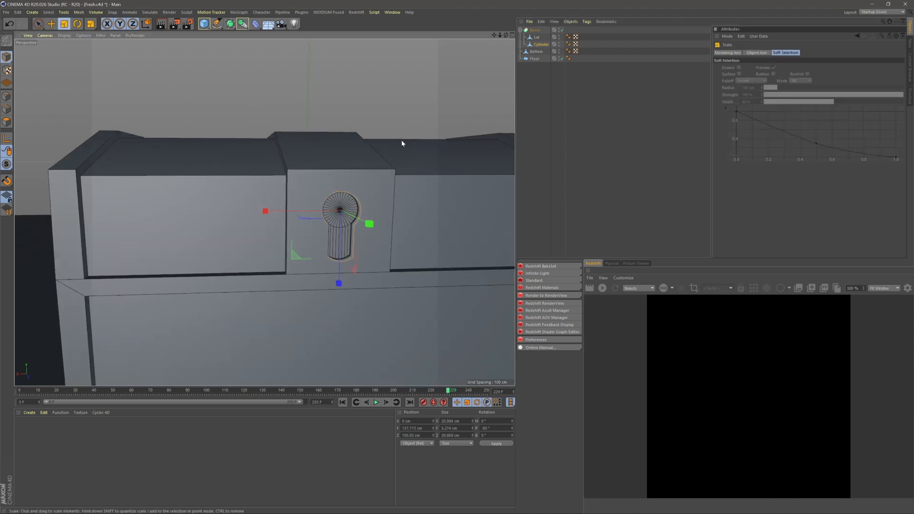
pyautogui.moveTo(346, 183); pyautogui.dragTo(304, 198)
pyautogui.press('space')
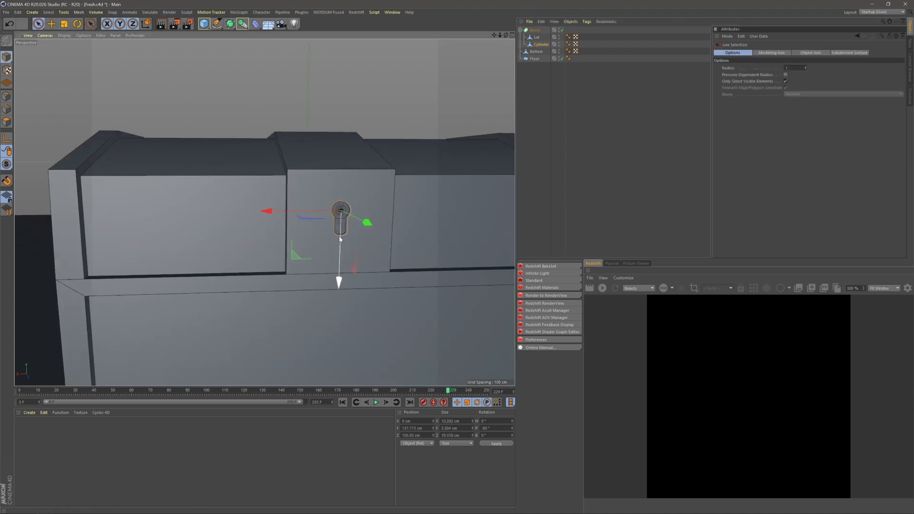
pyautogui.moveTo(340, 239); pyautogui.dragTo(340, 262)
pyautogui.keyDown('alt'); pyautogui.moveTo(341, 261); pyautogui.dragTo(314, 211); pyautogui.keyUp('alt')
pyautogui.click(556, 167)
pyautogui.scroll(-5, 340, 238)
pyautogui.scroll(-4, 296, 238)
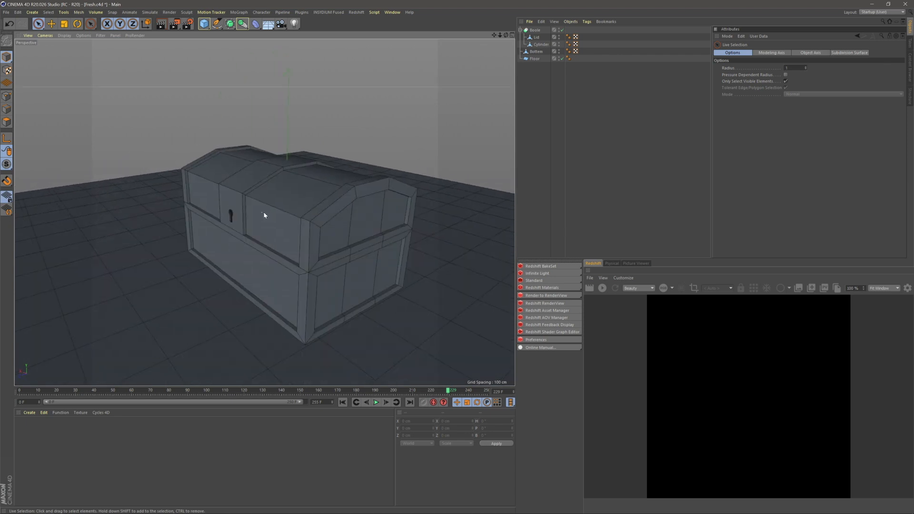
# - Add a Null, move the Boole into it and rename the Null as Lid
pyautogui.click(520, 31)
pyautogui.doubleClick(537, 30)
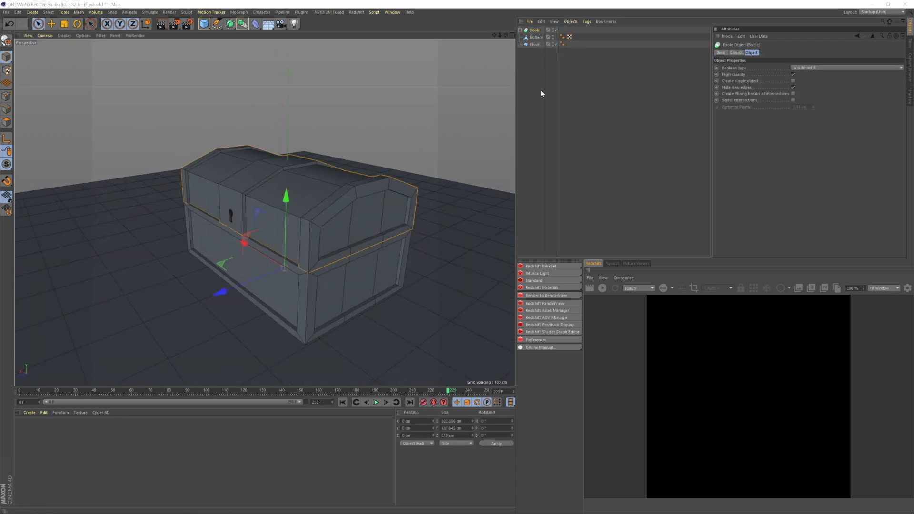
pyautogui.click(204, 23)
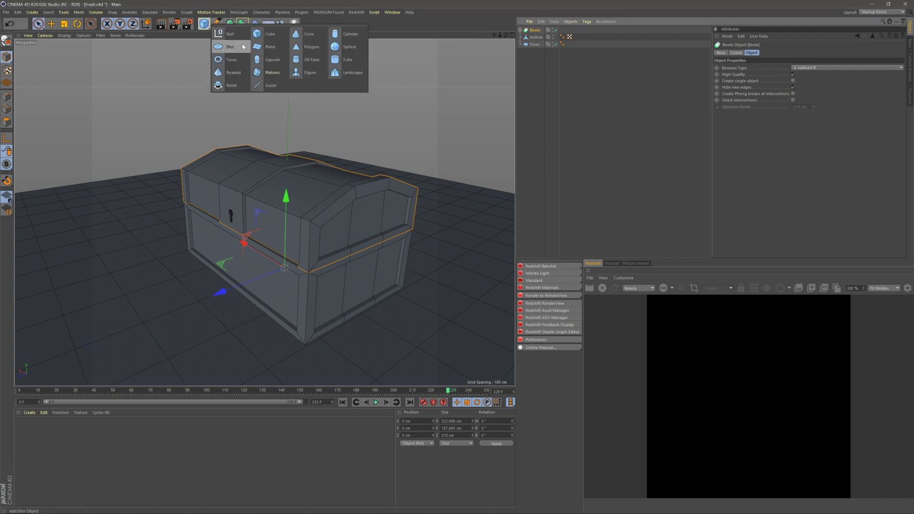
pyautogui.click(237, 38)
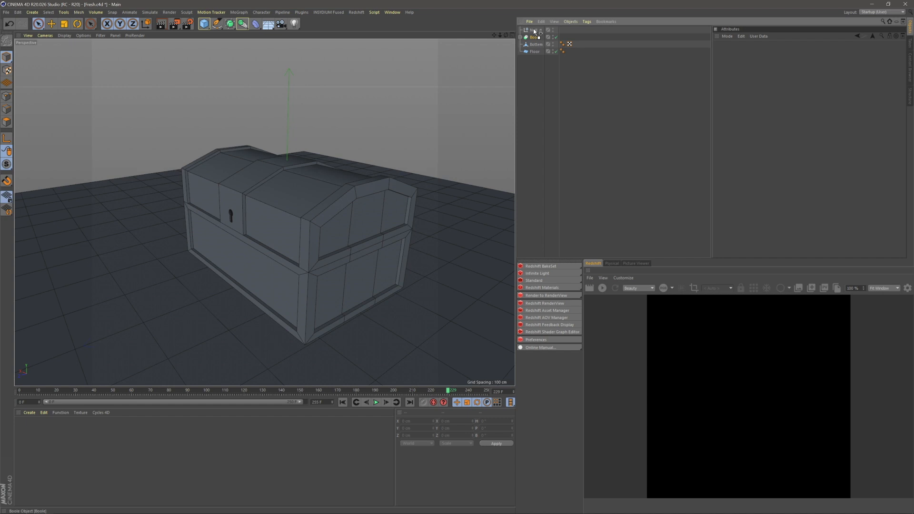
pyautogui.moveTo(536, 31); pyautogui.dragTo(535, 30)
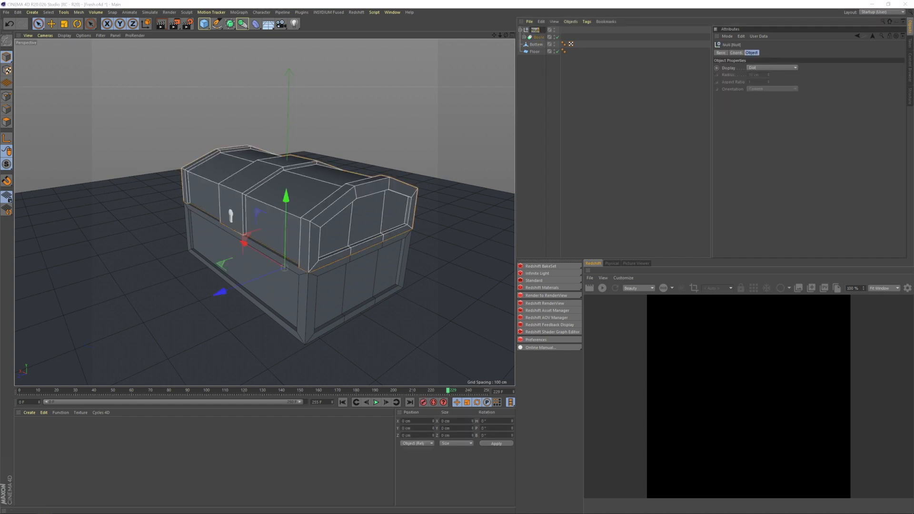
pyautogui.write('Lid')
pyautogui.press('Return')
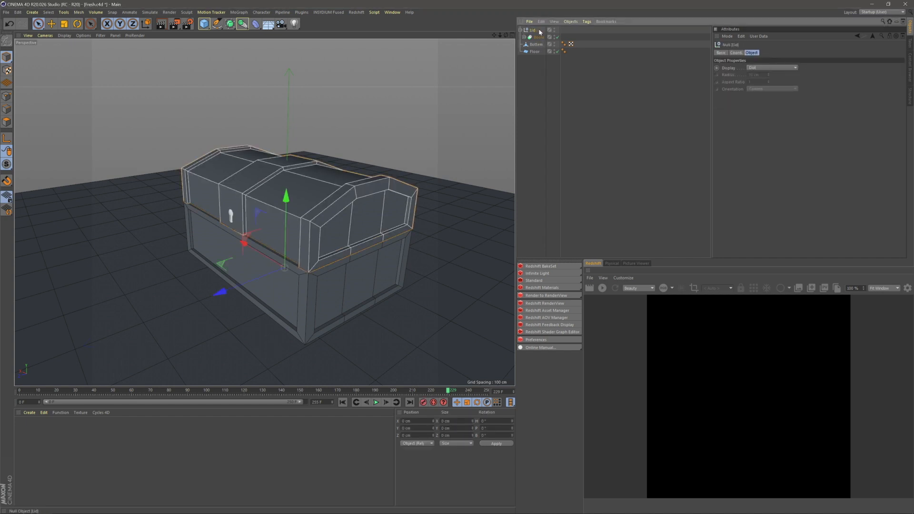
pyautogui.click(535, 88)
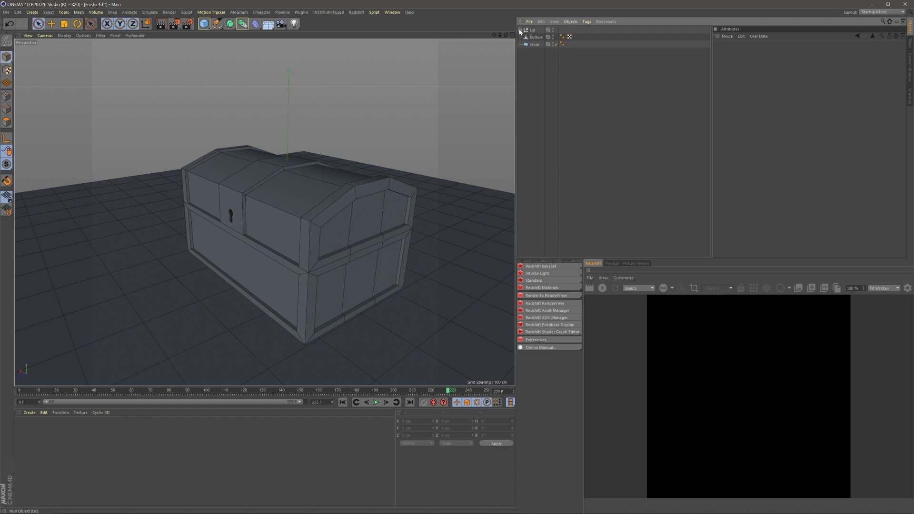
# - Hide the Lid group in the viewport to expose the inside of the Bottom
pyautogui.click(553, 29)
pyautogui.keyDown('alt'); pyautogui.moveTo(510, 127); pyautogui.dragTo(232, 184); pyautogui.keyUp('alt')
pyautogui.keyDown('alt'); pyautogui.moveTo(258, 261); pyautogui.dragTo(369, 266); pyautogui.keyUp('alt')
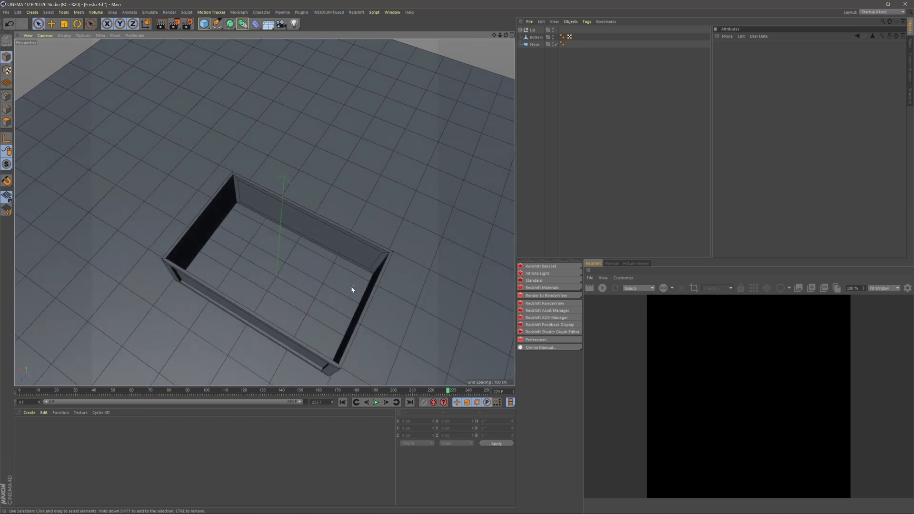
pyautogui.keyDown('alt'); pyautogui.moveTo(291, 295); pyautogui.dragTo(299, 249); pyautogui.keyUp('alt')
pyautogui.scroll(3, 274, 248)
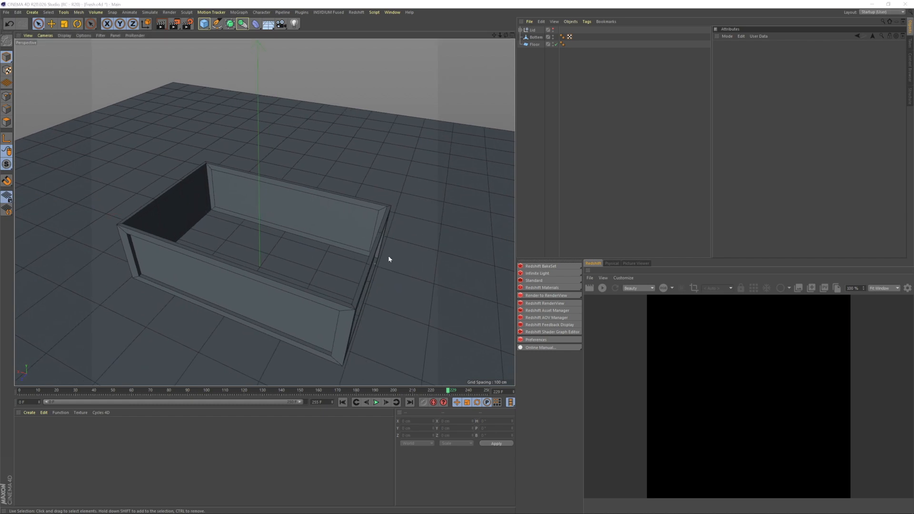
# - Check the open chest in the browser reference, return to Cinema 4D and add a Plane at the chest's base
pyautogui.hotkey('alt', 'Tab')
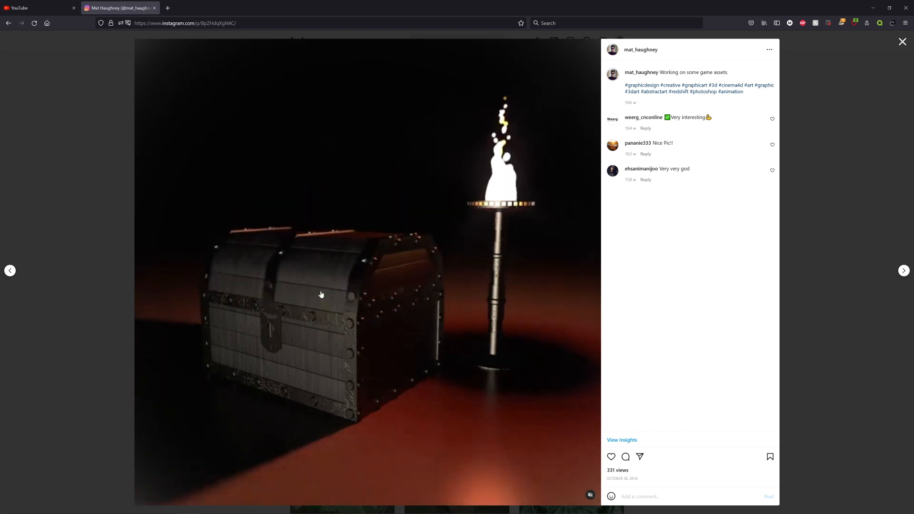
pyautogui.hotkey('alt', 'Tab')
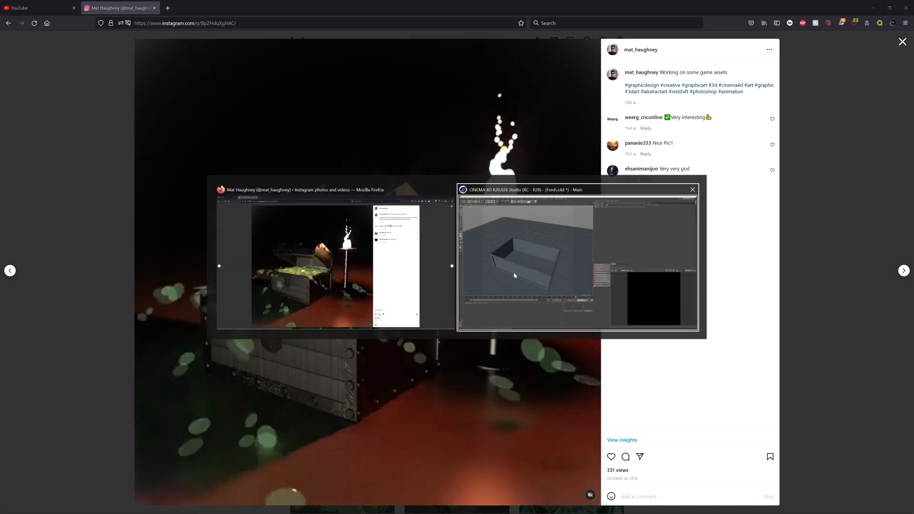
pyautogui.moveTo(273, 230)
pyautogui.keyDown('alt'); pyautogui.mouseDown()
pyautogui.moveTo(300, 271)
pyautogui.moveTo(269, 223)
pyautogui.mouseUp(); pyautogui.keyUp('alt')
pyautogui.click(204, 23)
pyautogui.click(289, 53)
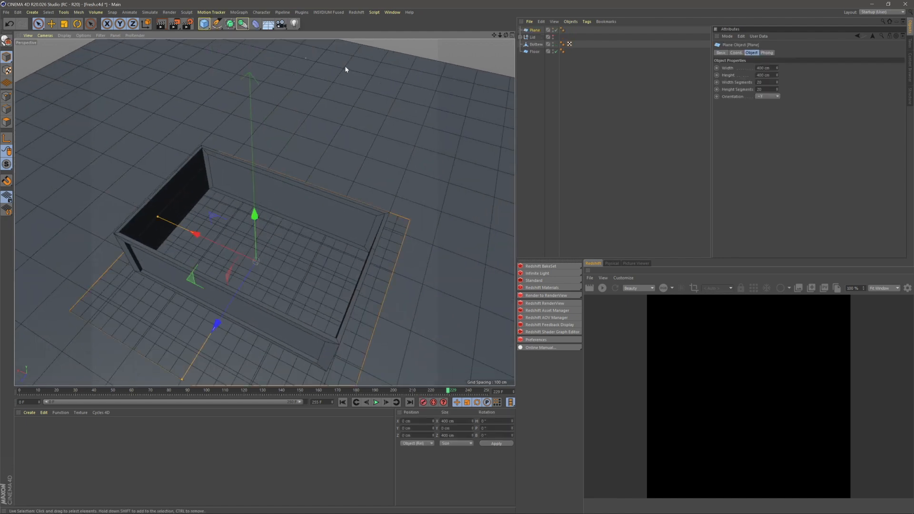
# - Set the Floor plane's width and height segments to 1
pyautogui.click(550, 61)
pyautogui.click(535, 51)
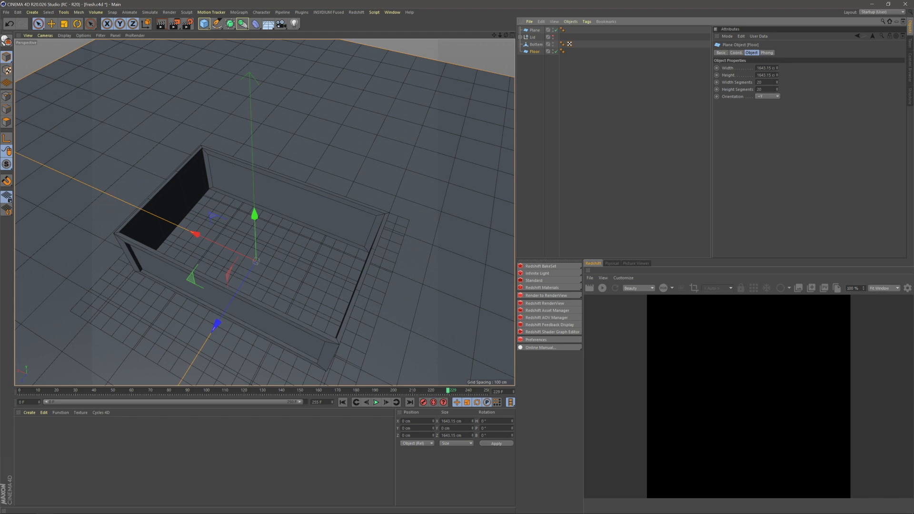
pyautogui.doubleClick(761, 89)
pyautogui.write('1')
pyautogui.press('Return')
pyautogui.scroll(-5, 333, 190)
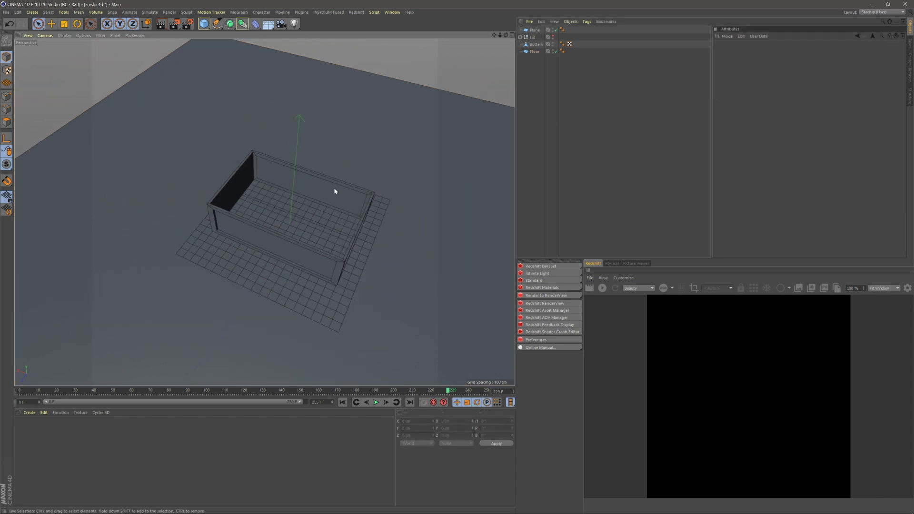
# - Set the new Plane's width and height segments to 1
pyautogui.click(535, 30)
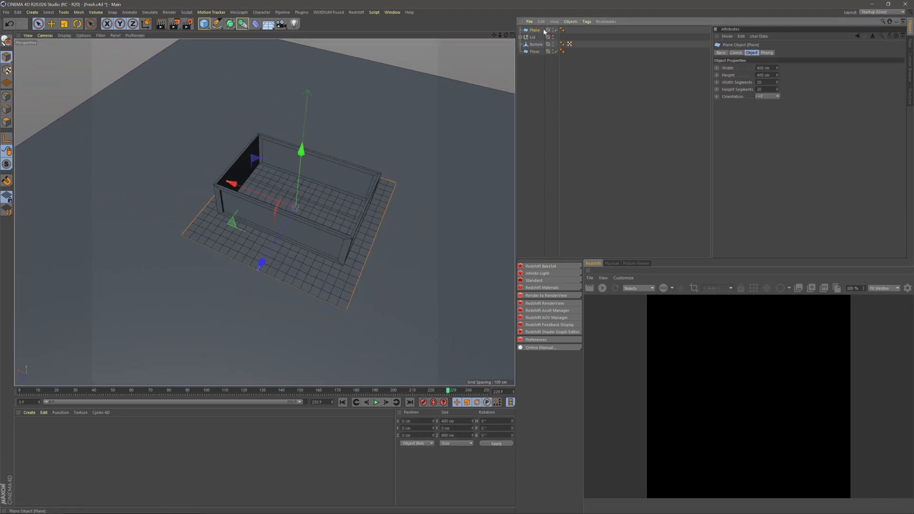
pyautogui.doubleClick(759, 82)
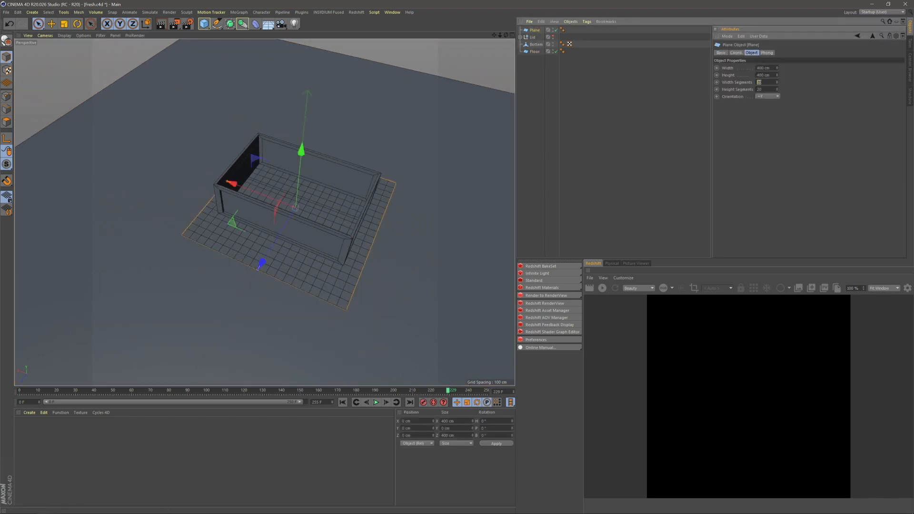
pyautogui.click(564, 98)
pyautogui.click(535, 30)
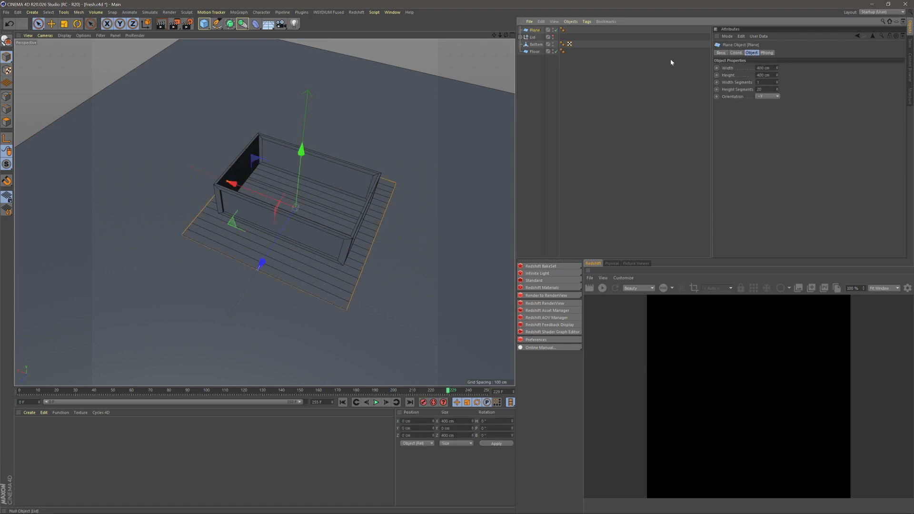
pyautogui.doubleClick(759, 90)
pyautogui.write('1')
pyautogui.click(580, 119)
pyautogui.click(532, 31)
# - Fit the Plane to the chest's outline in the Top view, about 316 cm wide and 204 cm high
pyautogui.middleClick(477, 91)
pyautogui.scroll(-3, 349, 300)
pyautogui.scroll(-3, 218, 300)
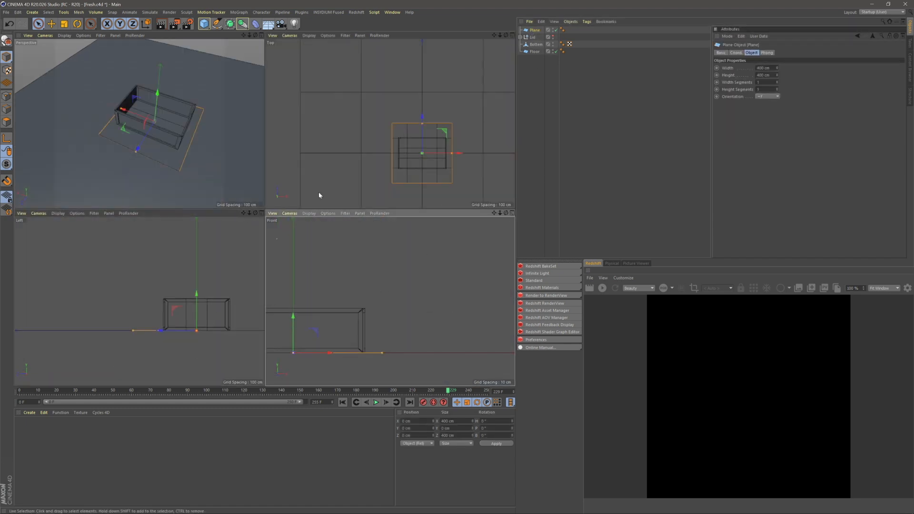
pyautogui.scroll(-5, 376, 157)
pyautogui.scroll(10, 383, 155)
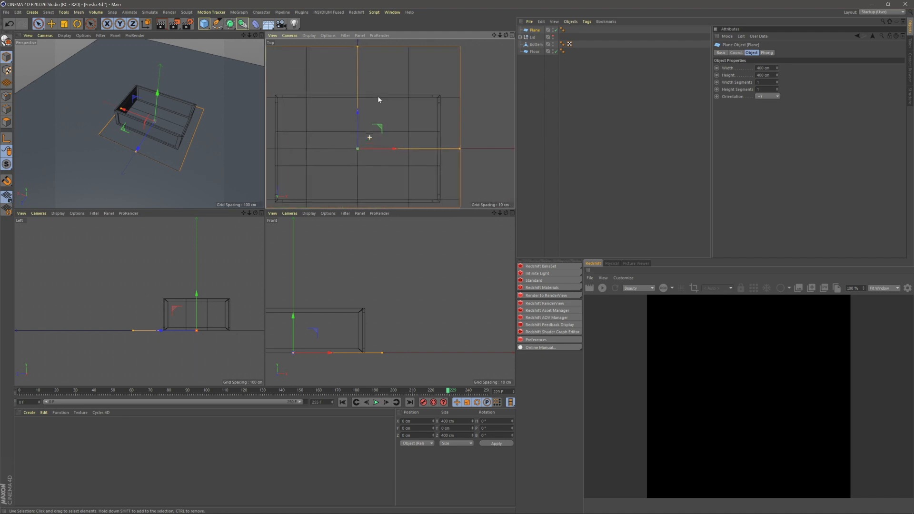
pyautogui.scroll(-2, 381, 91)
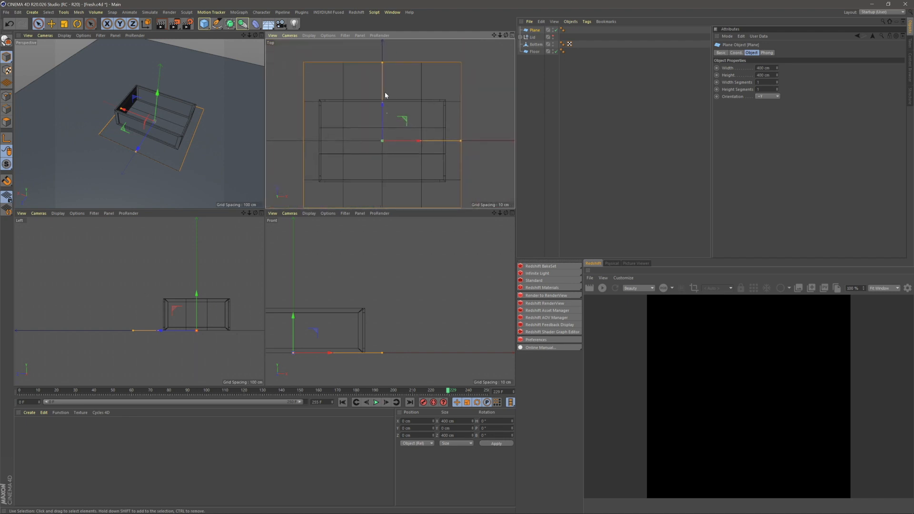
pyautogui.moveTo(384, 65); pyautogui.dragTo(390, 103)
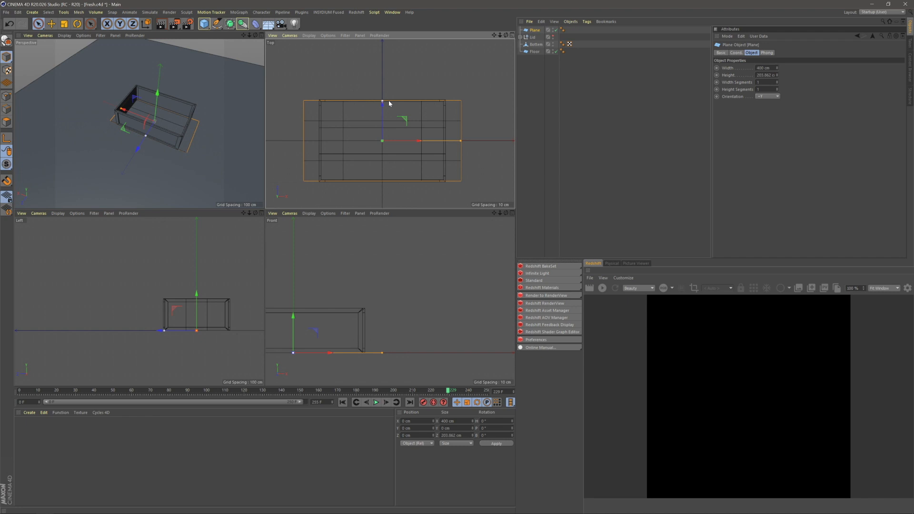
pyautogui.moveTo(462, 141); pyautogui.dragTo(445, 142)
pyautogui.scroll(4, 384, 142)
# - Raise the Plane inside the chest to just below the Bottom's rim, at about 91 cm in Y
pyautogui.click(262, 36)
pyautogui.scroll(6, 273, 177)
pyautogui.moveTo(289, 139); pyautogui.dragTo(313, 51)
pyautogui.keyDown('alt'); pyautogui.moveTo(313, 52); pyautogui.dragTo(380, 181); pyautogui.keyUp('alt')
pyautogui.moveTo(305, 66); pyautogui.dragTo(306, 73)
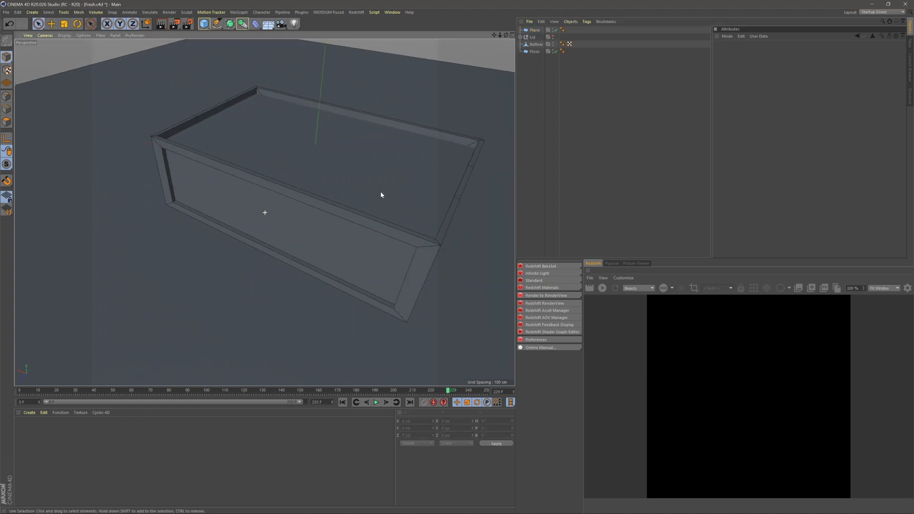
pyautogui.keyDown('alt'); pyautogui.moveTo(381, 195); pyautogui.dragTo(333, 162); pyautogui.keyUp('alt')
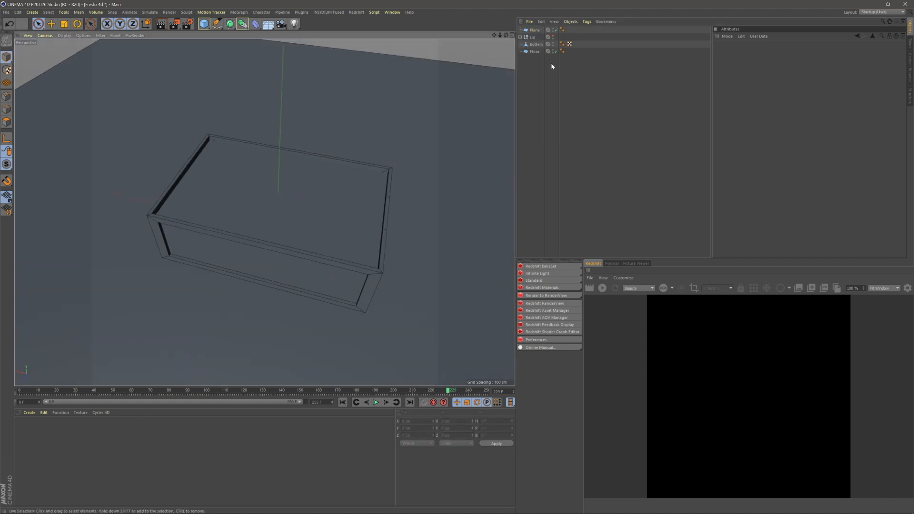
pyautogui.click(333, 162)
pyautogui.keyDown('alt'); pyautogui.moveTo(333, 161); pyautogui.dragTo(335, 183, button='middle'); pyautogui.keyUp('alt')
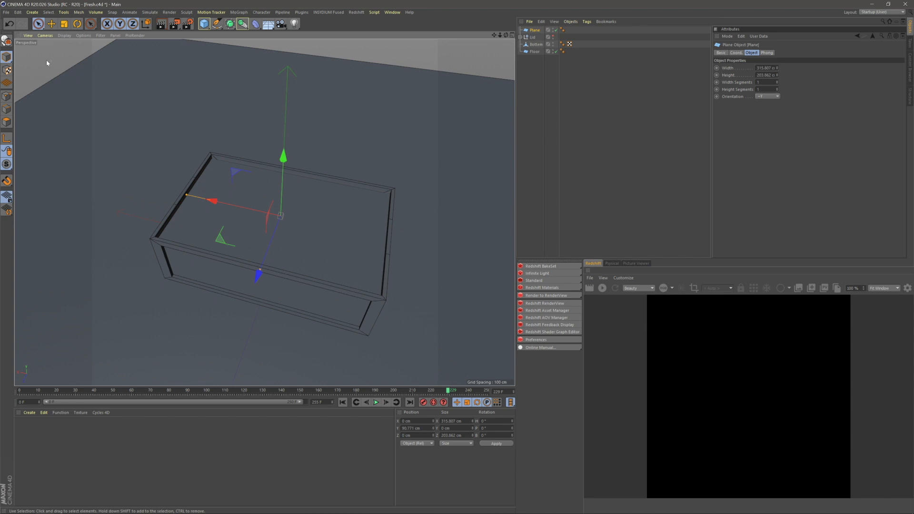
# - Make the Plane editable and apply Extrude Inner to its polygon with an offset of about 20 cm
pyautogui.click(7, 41)
pyautogui.click(7, 122)
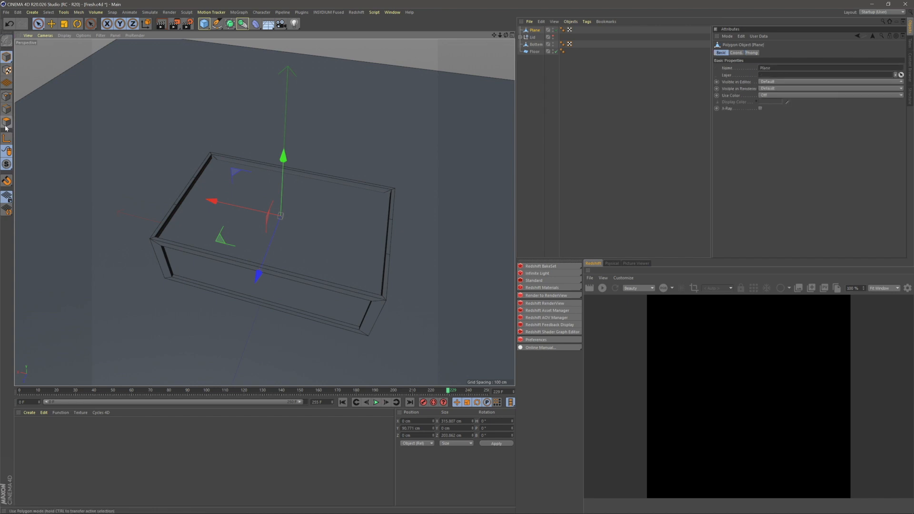
pyautogui.click(284, 223)
pyautogui.keyDown('alt'); pyautogui.moveTo(284, 224); pyautogui.dragTo(344, 223); pyautogui.keyUp('alt')
pyautogui.rightClick(348, 219)
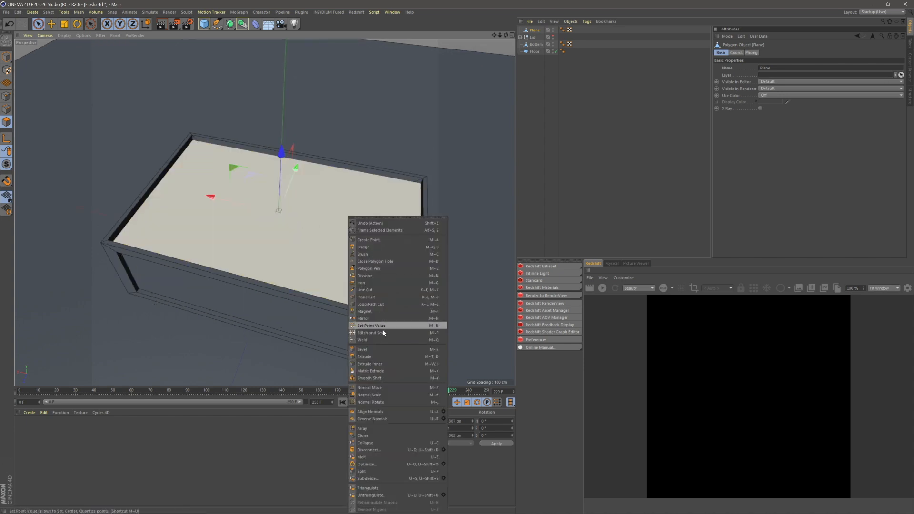
pyautogui.click(381, 364)
pyautogui.moveTo(387, 359); pyautogui.dragTo(399, 366)
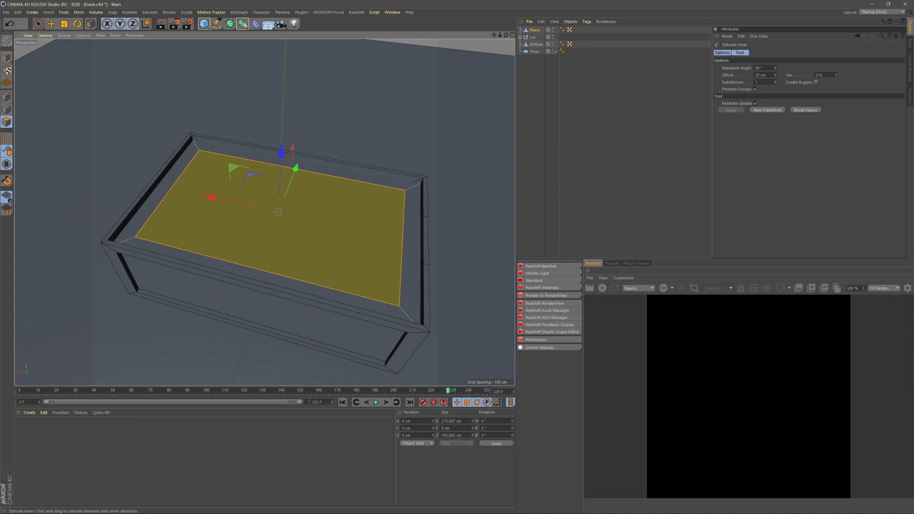
pyautogui.click(7, 57)
pyautogui.click(38, 23)
pyautogui.click(581, 138)
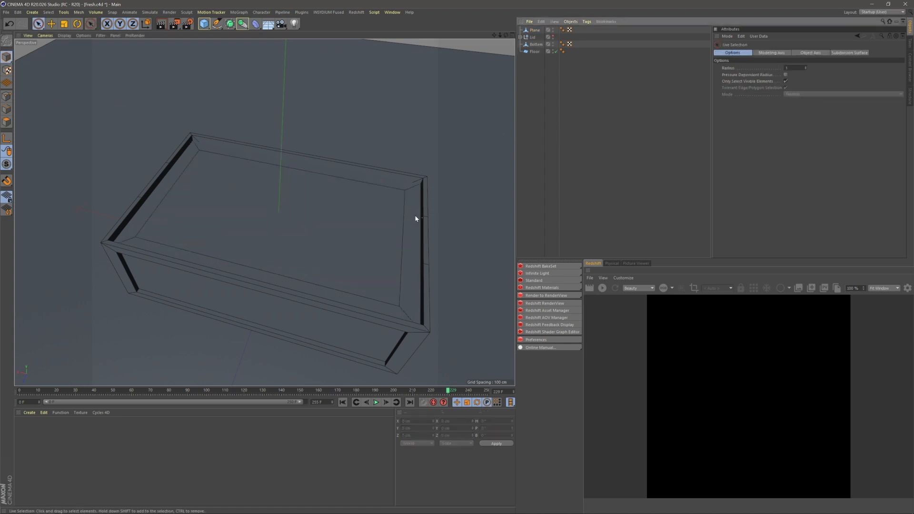
# - Rename the Plane as Inside and make it a child of the Bottom object
pyautogui.keyDown('alt'); pyautogui.moveTo(385, 228); pyautogui.dragTo(335, 249); pyautogui.keyUp('alt')
pyautogui.keyDown('alt'); pyautogui.moveTo(335, 249); pyautogui.dragTo(374, 200, button='right'); pyautogui.keyUp('alt')
pyautogui.keyDown('alt'); pyautogui.moveTo(374, 200); pyautogui.dragTo(382, 213); pyautogui.keyUp('alt')
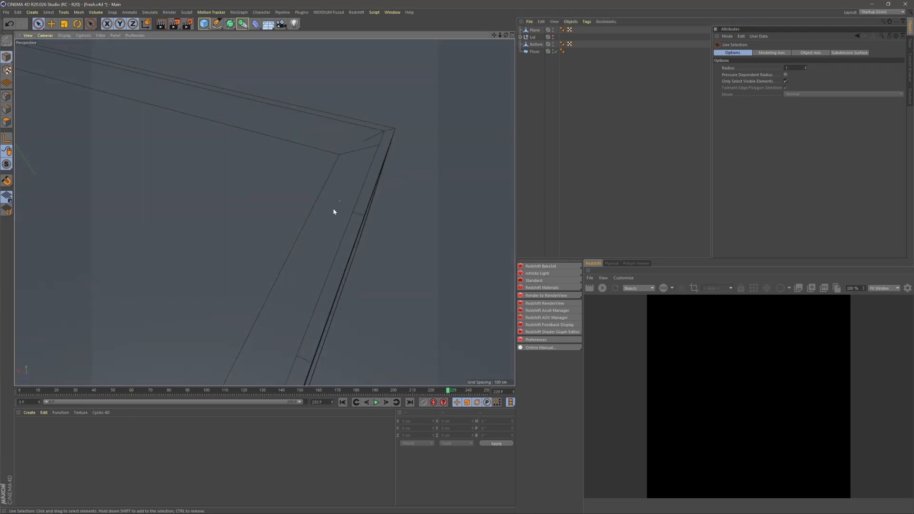
pyautogui.keyDown('alt'); pyautogui.moveTo(387, 225); pyautogui.dragTo(353, 200); pyautogui.keyUp('alt')
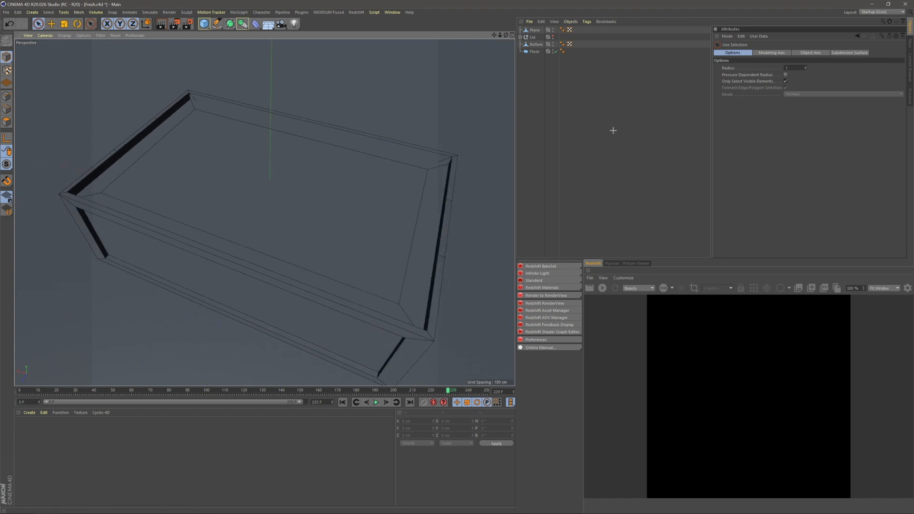
pyautogui.click(536, 29)
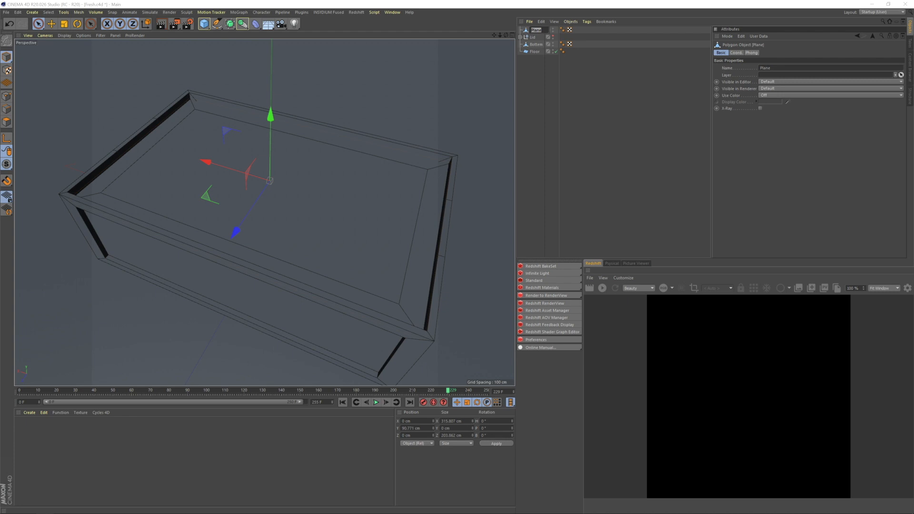
pyautogui.write('Inside')
pyautogui.press('Return')
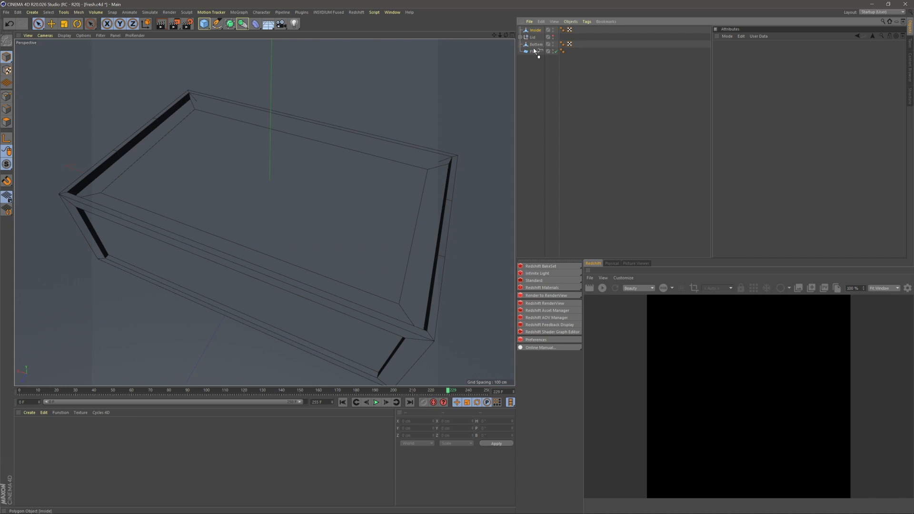
pyautogui.moveTo(534, 45); pyautogui.dragTo(534, 44)
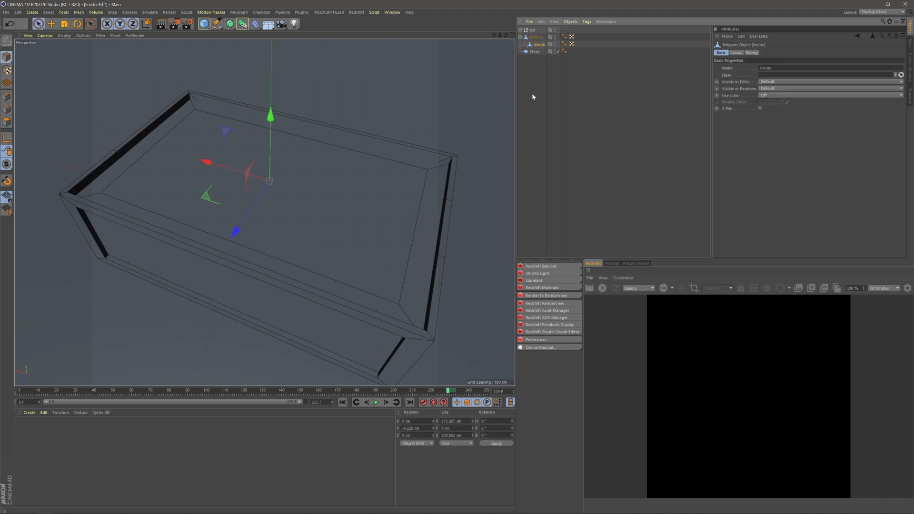
pyautogui.click(533, 96)
# - Add a MoGraph Cloner to the scene
pyautogui.scroll(-6, 315, 170)
pyautogui.keyDown('alt'); pyautogui.moveTo(262, 178); pyautogui.dragTo(257, 204, button='middle'); pyautogui.keyUp('alt')
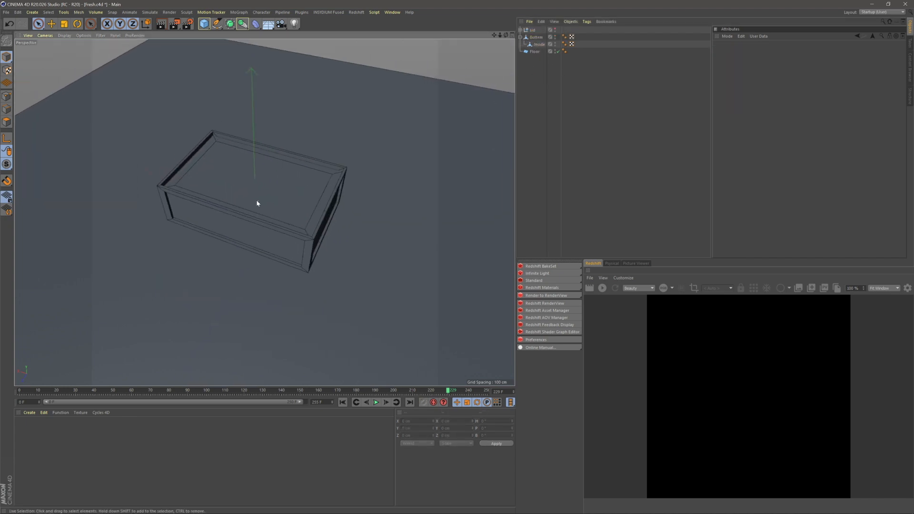
pyautogui.scroll(3, 257, 204)
pyautogui.keyDown('alt'); pyautogui.moveTo(300, 176); pyautogui.dragTo(300, 202, button='middle'); pyautogui.keyUp('alt')
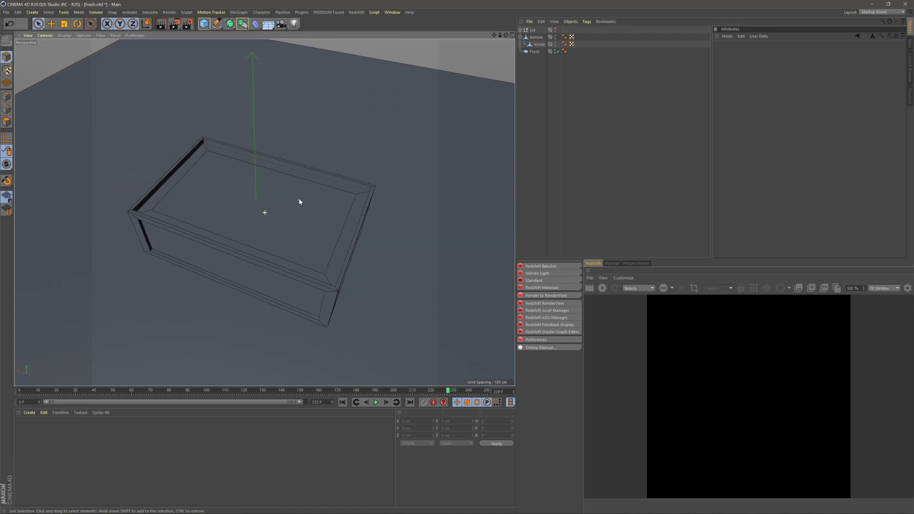
pyautogui.click(239, 12)
pyautogui.click(258, 90)
pyautogui.click(539, 98)
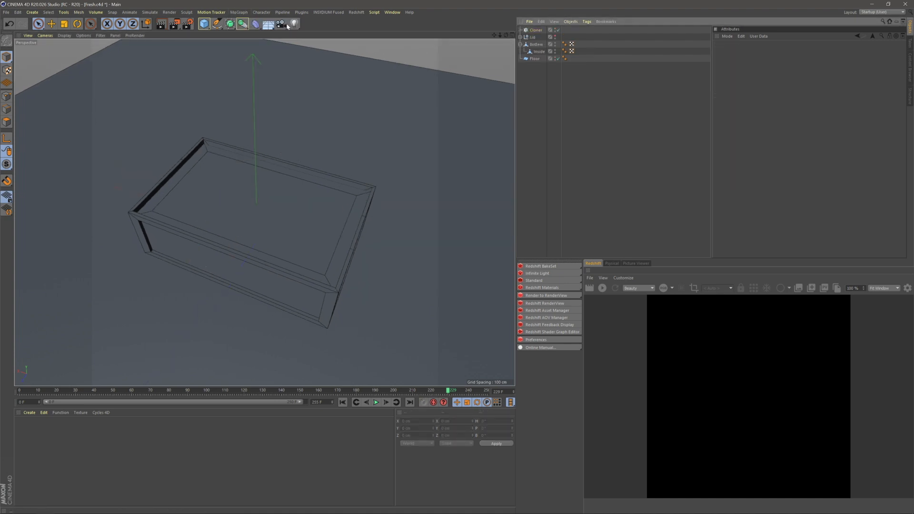
pyautogui.click(239, 13)
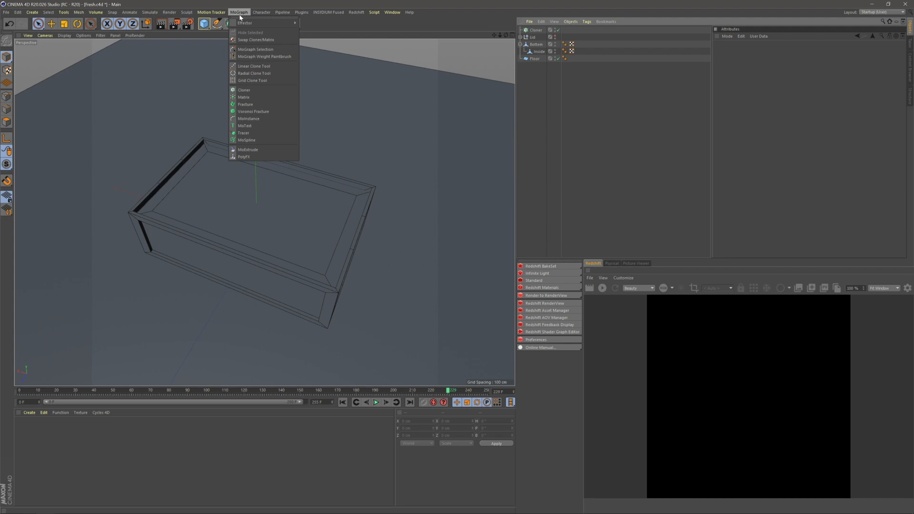
# - Add a Cylinder above the chest and shrink it to a flat coin about 9 cm wide and 1 cm thick
pyautogui.moveTo(204, 24); pyautogui.dragTo(350, 37)
pyautogui.scroll(-5, 301, 155)
pyautogui.moveTo(285, 144)
pyautogui.mouseDown()
pyautogui.moveTo(288, 80)
pyautogui.moveTo(286, 152)
pyautogui.mouseUp()
pyautogui.scroll(3, 290, 101)
pyautogui.scroll(5, 286, 152)
pyautogui.moveTo(206, 129); pyautogui.dragTo(260, 152)
pyautogui.scroll(3, 279, 152)
pyautogui.scroll(3, 278, 157)
# - Enable the fillet on the coin Cylinder's caps
pyautogui.click(768, 53)
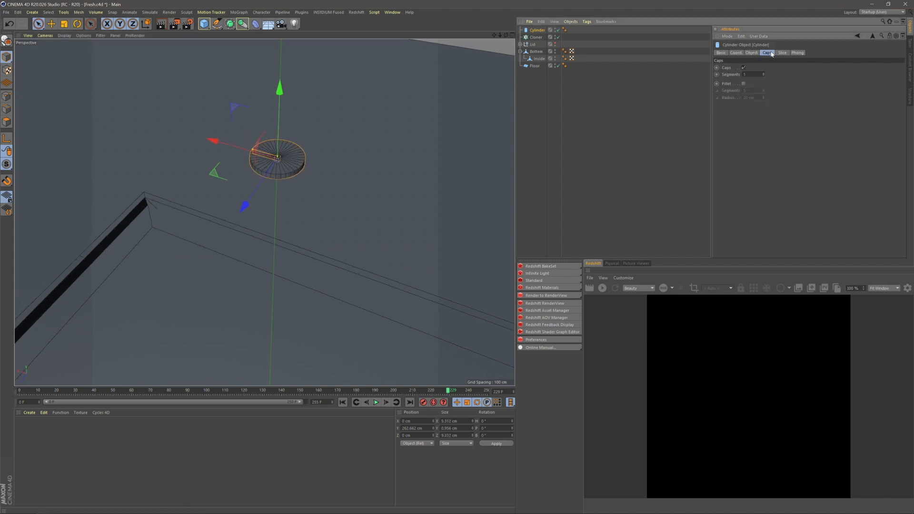
pyautogui.click(744, 83)
pyautogui.click(350, 149)
pyautogui.scroll(-5, 268, 181)
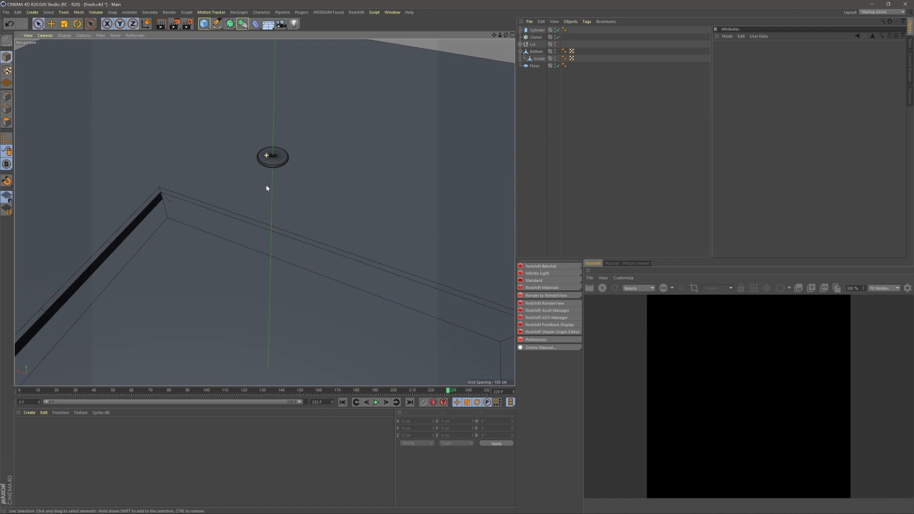
pyautogui.scroll(-2, 277, 199)
# - Try a larger radius for the coin Cylinder and undo the change
pyautogui.click(538, 30)
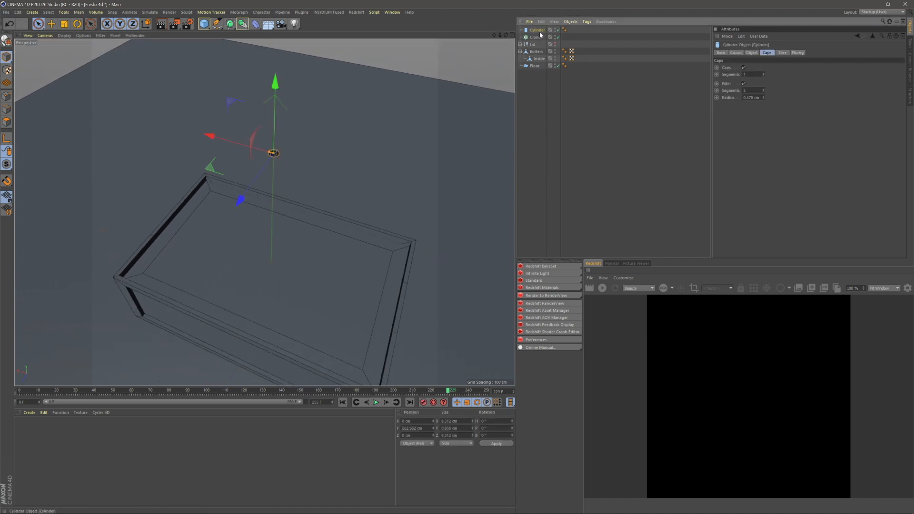
pyautogui.keyDown('alt'); pyautogui.moveTo(262, 150); pyautogui.dragTo(296, 158, button='right'); pyautogui.keyUp('alt')
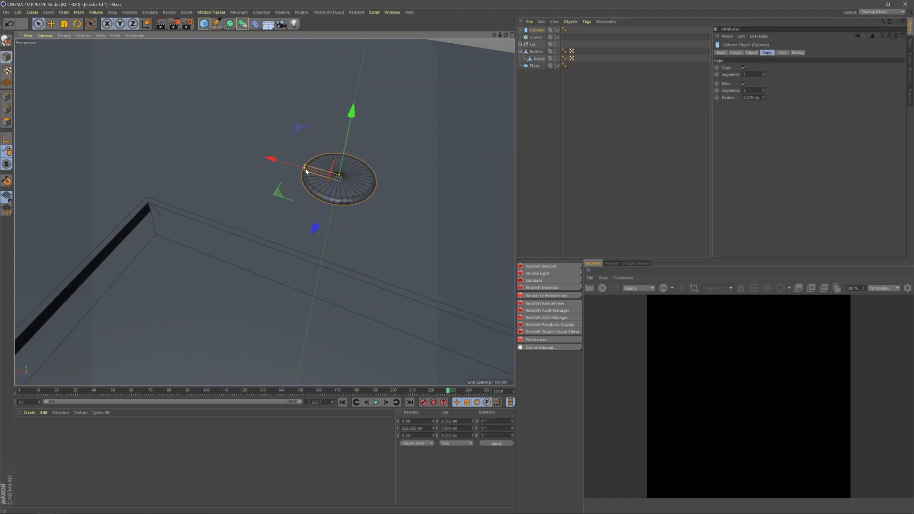
pyautogui.moveTo(304, 165); pyautogui.dragTo(292, 163)
pyautogui.hotkey('ctrl', 'z')
pyautogui.click(664, 162)
pyautogui.keyDown('alt'); pyautogui.moveTo(378, 204); pyautogui.dragTo(378, 227, button='right'); pyautogui.keyUp('alt')
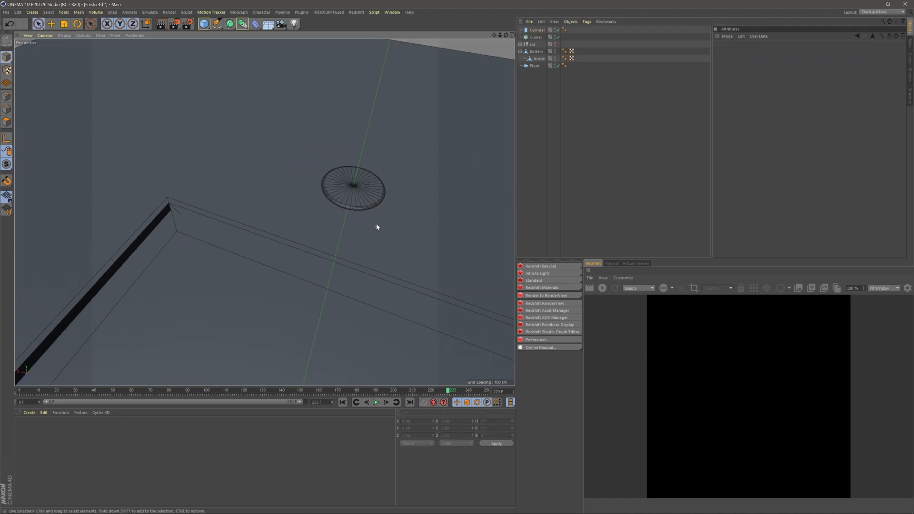
# - Make the Cylinder a child of the Cloner and set the Cloner's mode to Object
pyautogui.moveTo(540, 31); pyautogui.dragTo(540, 37)
pyautogui.click(567, 95)
pyautogui.keyDown('alt'); pyautogui.moveTo(357, 214); pyautogui.dragTo(341, 249, button='right'); pyautogui.keyUp('alt')
pyautogui.keyDown('alt'); pyautogui.moveTo(341, 249); pyautogui.dragTo(269, 217, button='middle'); pyautogui.keyUp('alt')
pyautogui.click(536, 31)
pyautogui.click(758, 68)
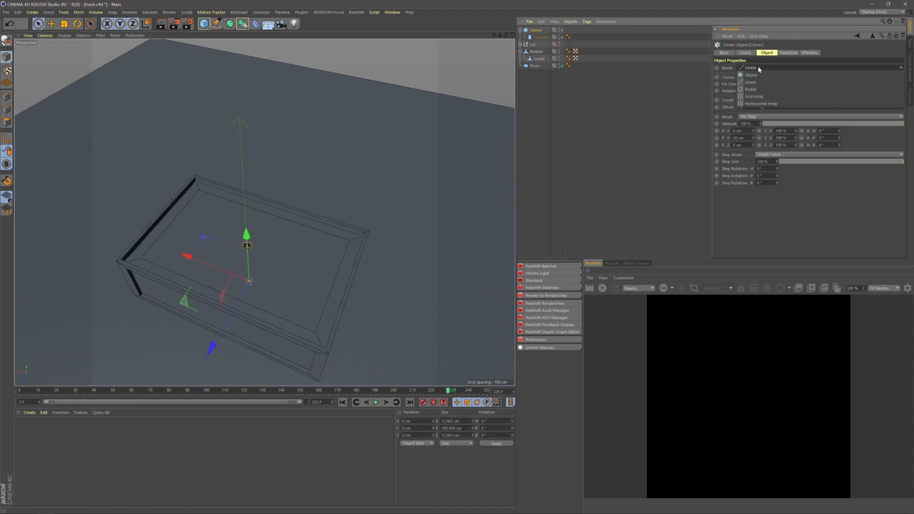
pyautogui.click(756, 77)
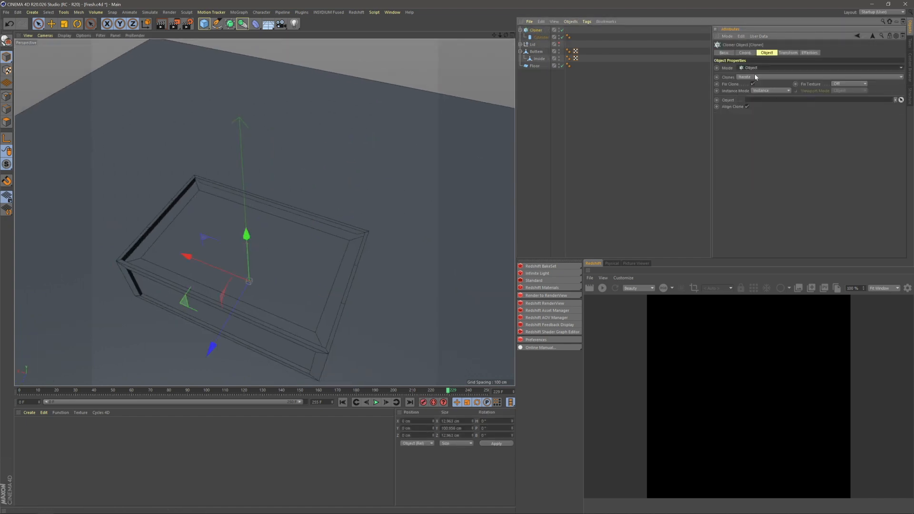
# - Assign the Inside mesh as the Cloner's target object and select that mesh
pyautogui.click(614, 137)
pyautogui.click(536, 31)
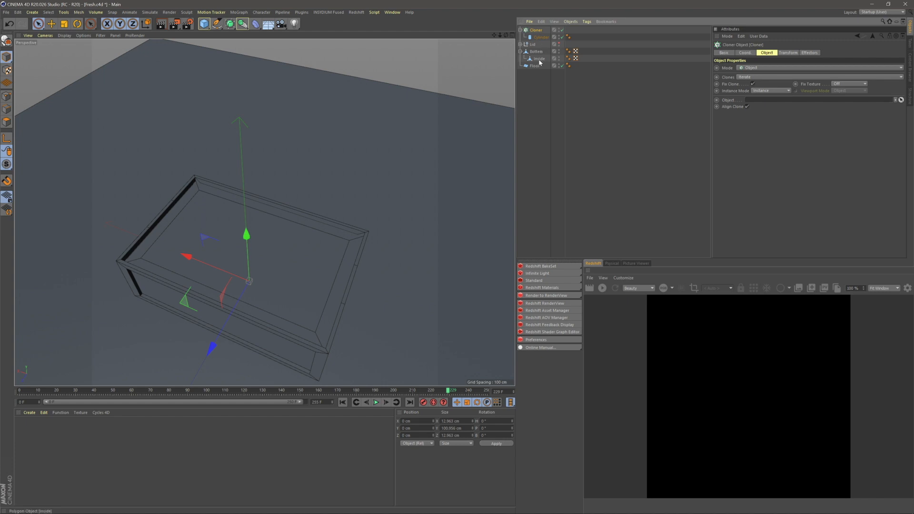
pyautogui.moveTo(762, 106); pyautogui.dragTo(759, 104)
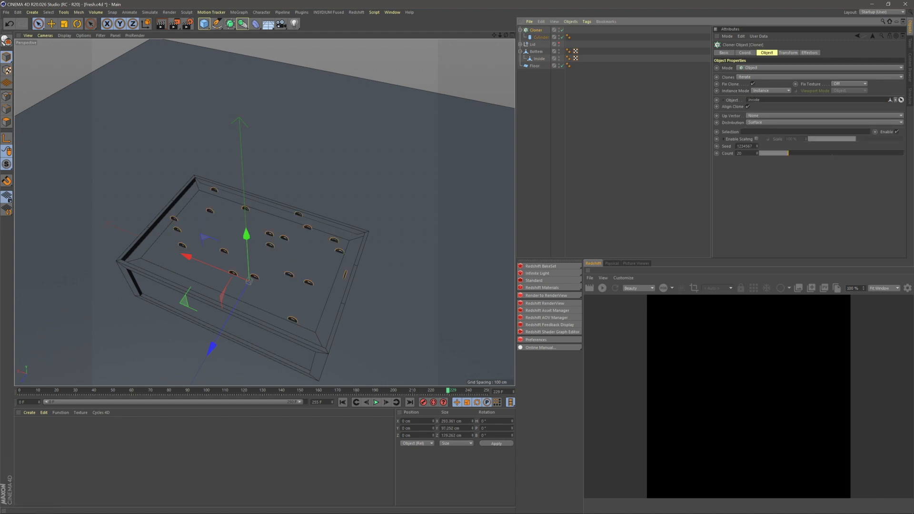
pyautogui.click(606, 122)
pyautogui.click(539, 58)
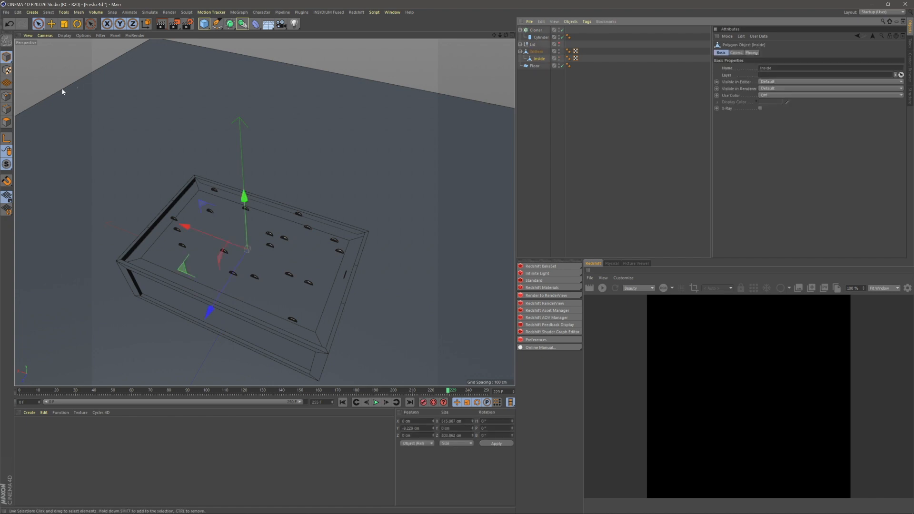
# - Select the large top polygon of the Inside mesh and store it as a selection tag named Coins
pyautogui.click(257, 256)
pyautogui.click(257, 259)
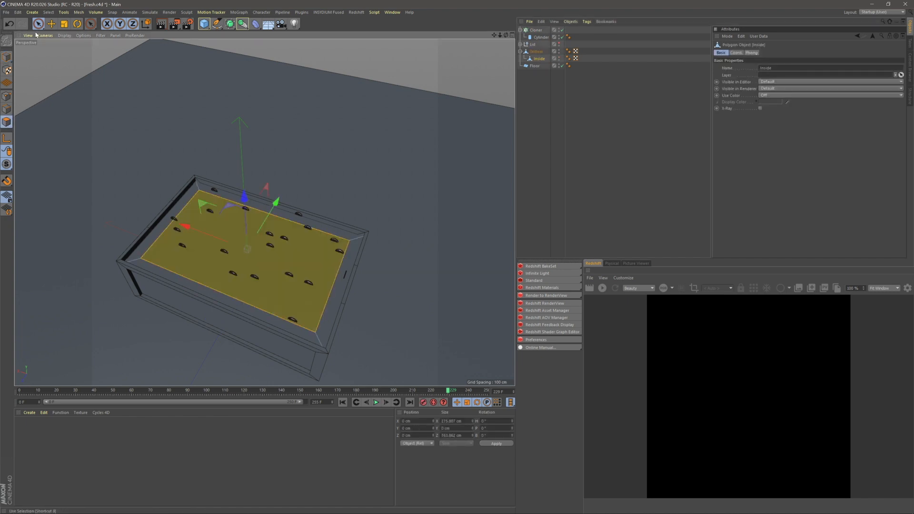
pyautogui.click(48, 12)
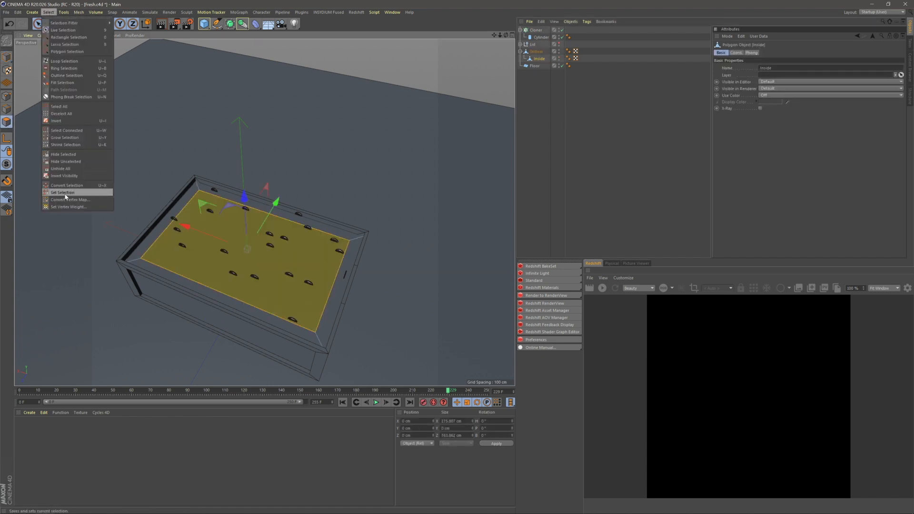
pyautogui.click(66, 193)
pyautogui.click(599, 135)
pyautogui.click(583, 58)
pyautogui.moveTo(786, 63); pyautogui.dragTo(712, 56)
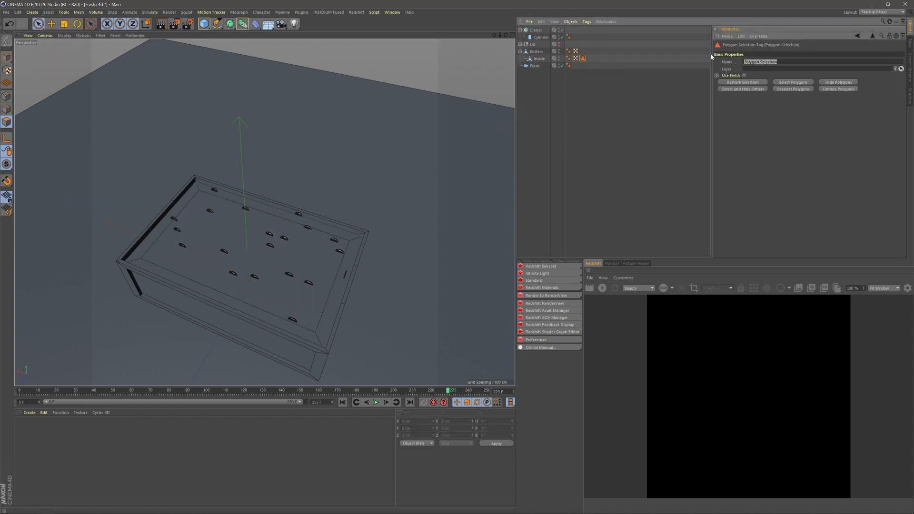
pyautogui.write('Co')
# - Restrict the Cloner to the Coins selection on the Inside mesh and set its clone count to 300
pyautogui.click(535, 30)
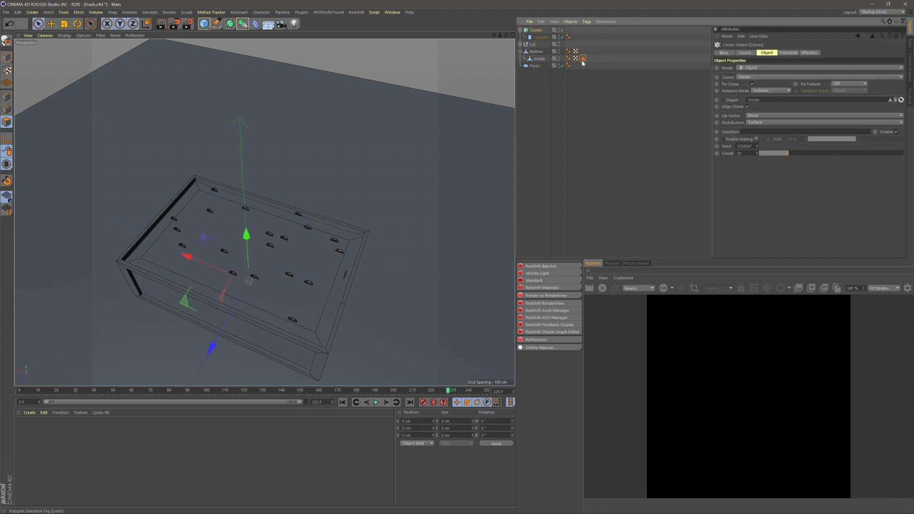
pyautogui.click(633, 147)
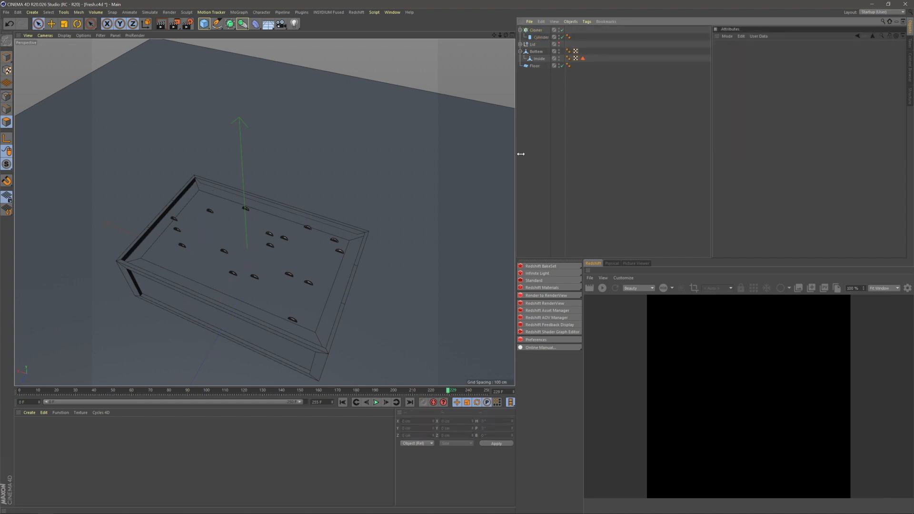
pyautogui.keyDown('alt'); pyautogui.moveTo(281, 259); pyautogui.dragTo(282, 213, button='middle'); pyautogui.keyUp('alt')
pyautogui.scroll(2, 287, 241)
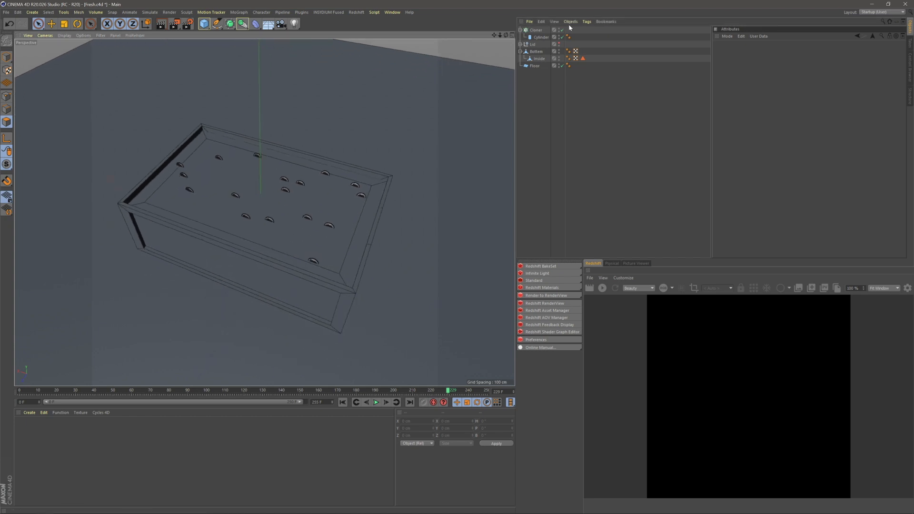
pyautogui.click(543, 30)
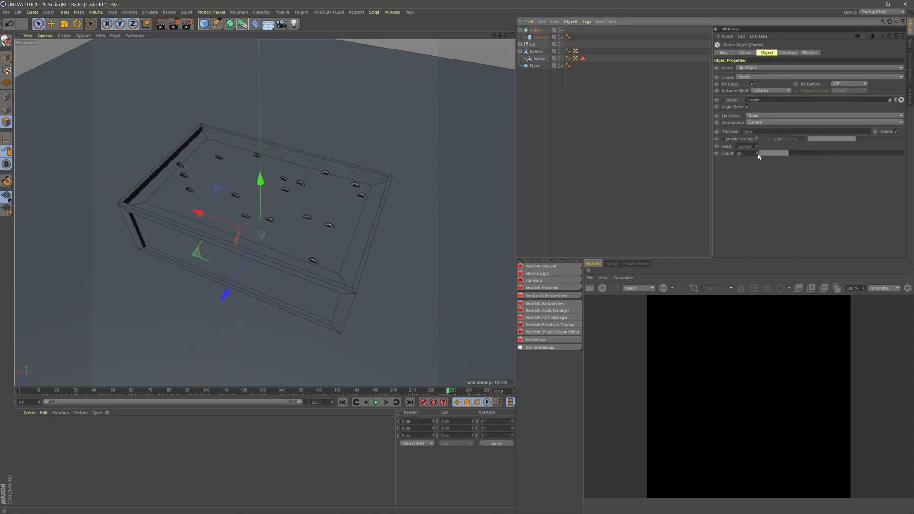
pyautogui.doubleClick(742, 153)
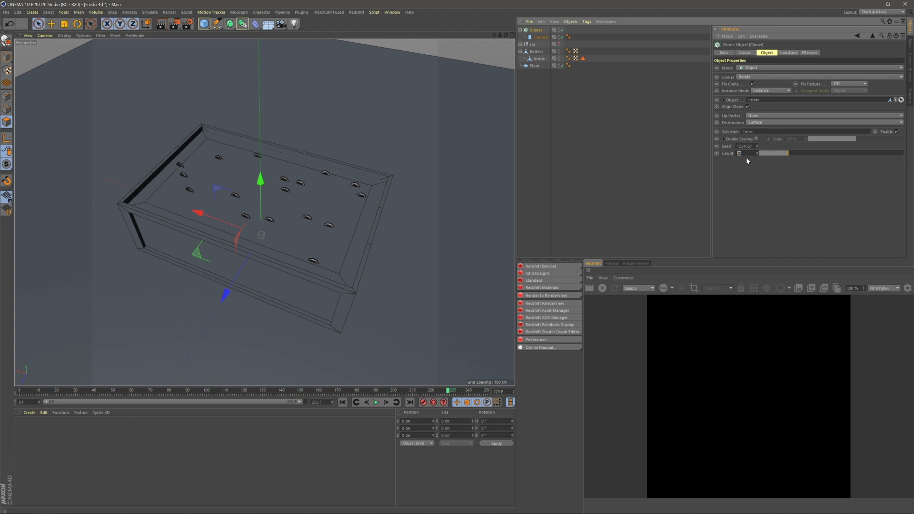
pyautogui.press('Return')
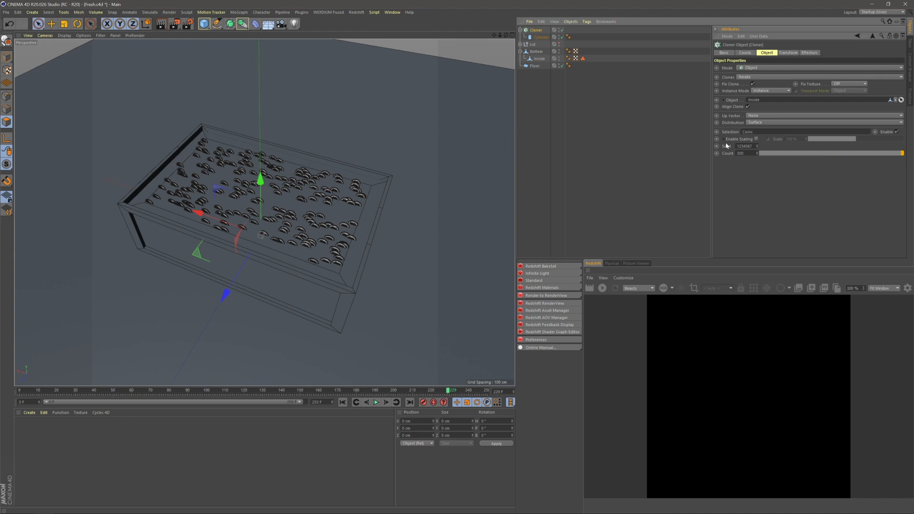
# - Make the Cloner a child of the Bottom object and collapse its hierarchy
pyautogui.moveTo(538, 31); pyautogui.dragTo(542, 37)
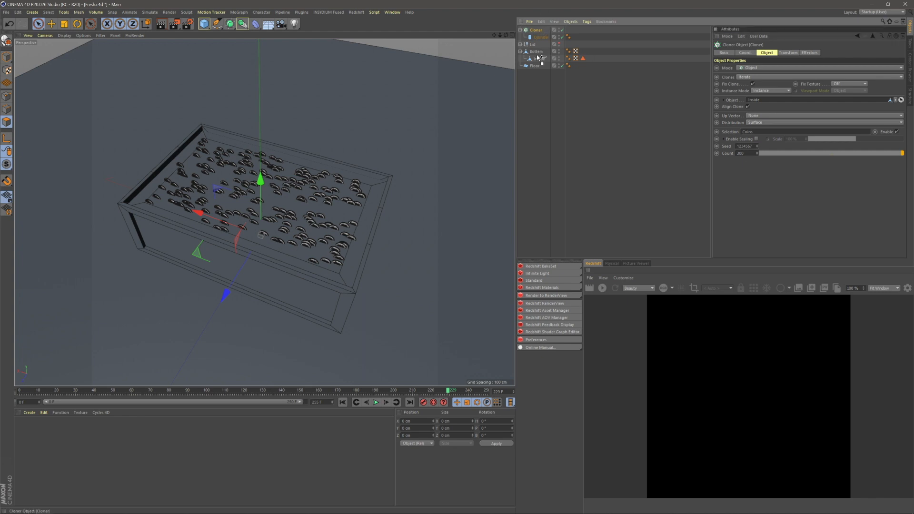
pyautogui.moveTo(540, 58); pyautogui.dragTo(537, 55)
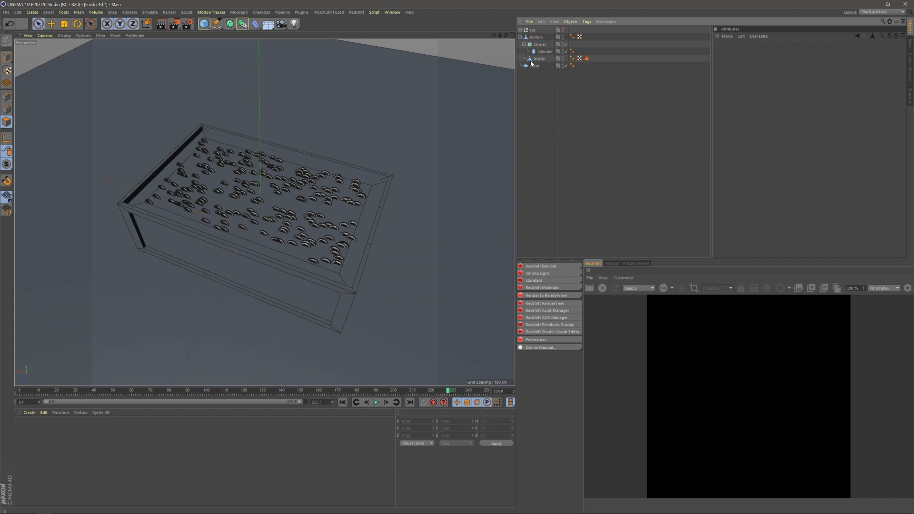
pyautogui.click(524, 44)
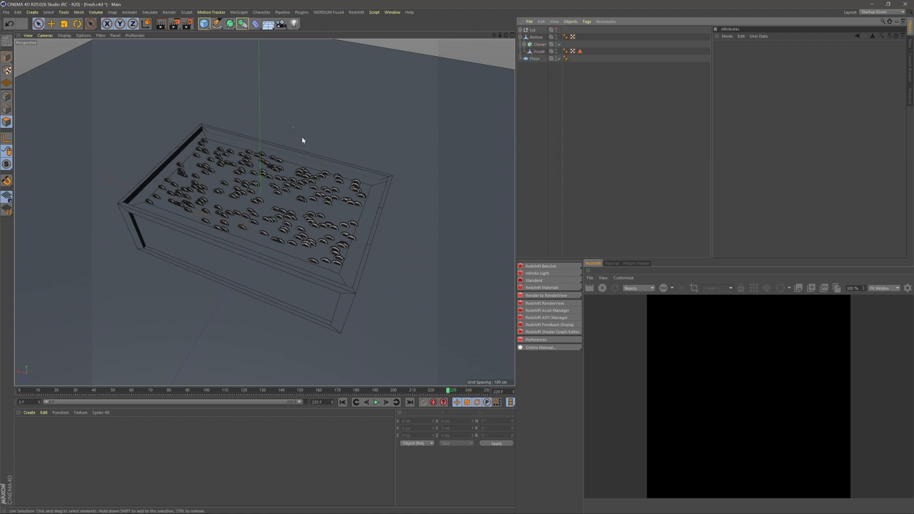
# - Add a Random effector to the Cloner and place it inside the Bottom object above the Cloner
pyautogui.keyDown('alt'); pyautogui.moveTo(292, 130); pyautogui.dragTo(293, 146, button='middle'); pyautogui.keyUp('alt')
pyautogui.click(541, 44)
pyautogui.scroll(4, 354, 208)
pyautogui.keyDown('alt'); pyautogui.moveTo(313, 199); pyautogui.dragTo(308, 180); pyautogui.keyUp('alt')
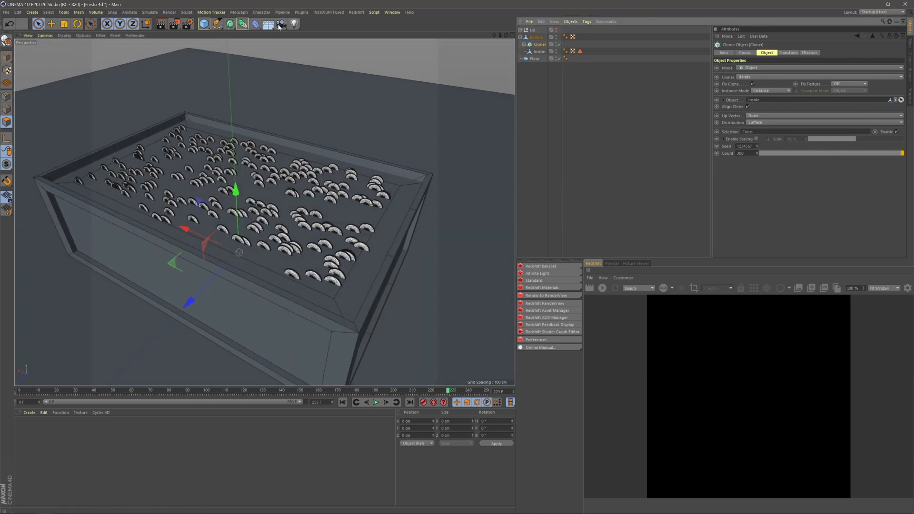
pyautogui.click(239, 11)
pyautogui.moveTo(246, 25)
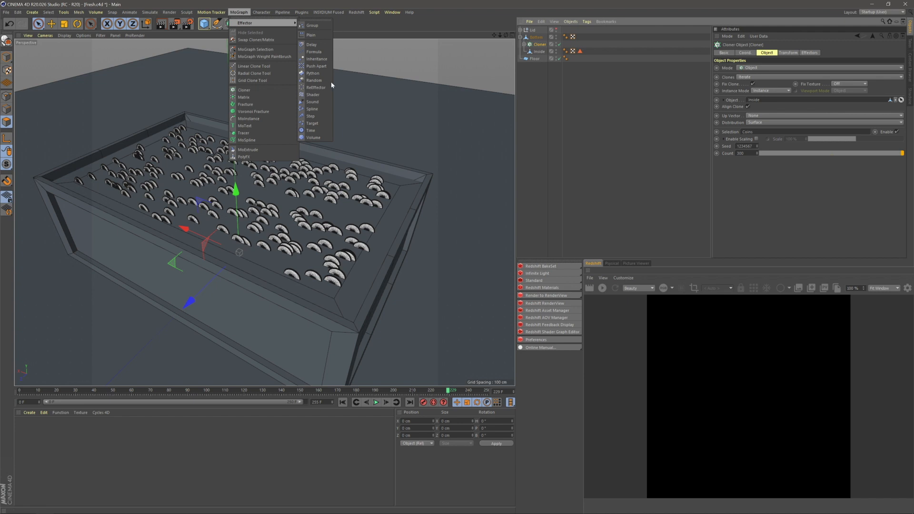
pyautogui.click(314, 80)
pyautogui.moveTo(538, 31); pyautogui.dragTo(536, 49)
pyautogui.click(544, 71)
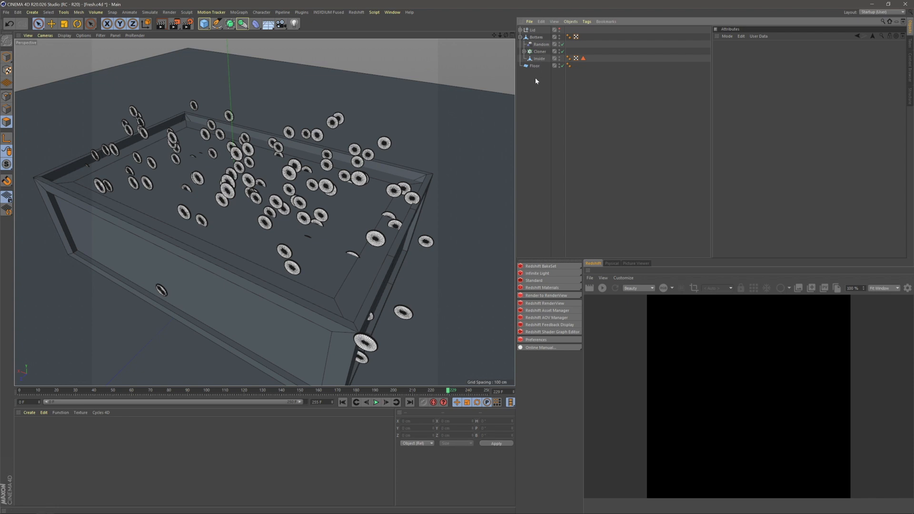
# - Turn off the Random effector's position variation and enable uniform scale variation with a value of 0.1
pyautogui.click(540, 44)
pyautogui.click(787, 53)
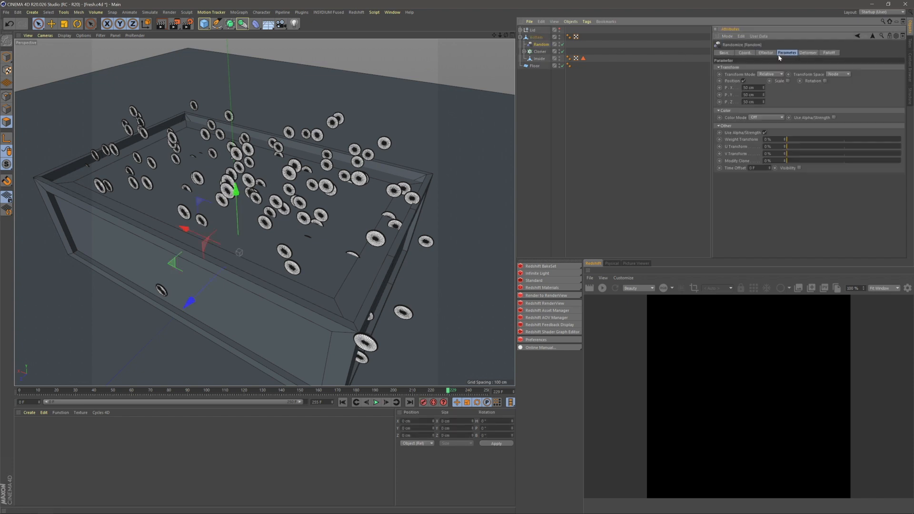
pyautogui.click(744, 81)
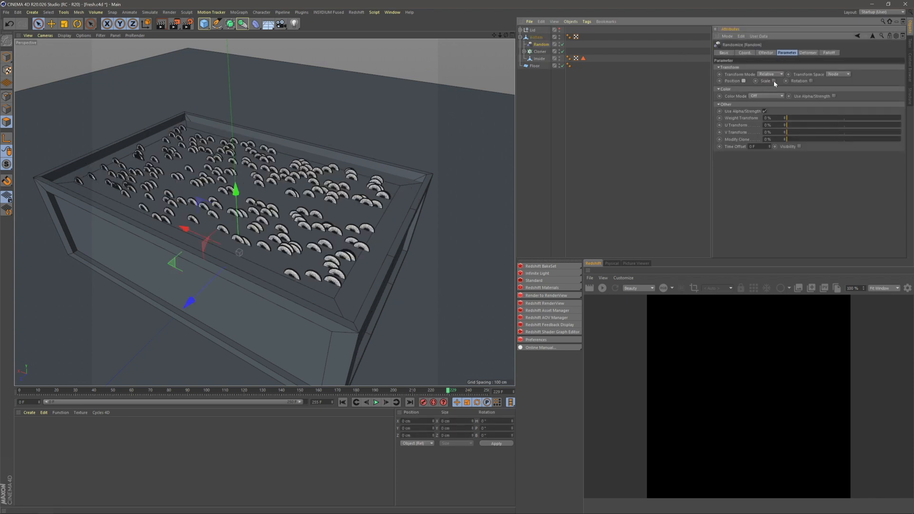
pyautogui.click(774, 81)
pyautogui.click(791, 109)
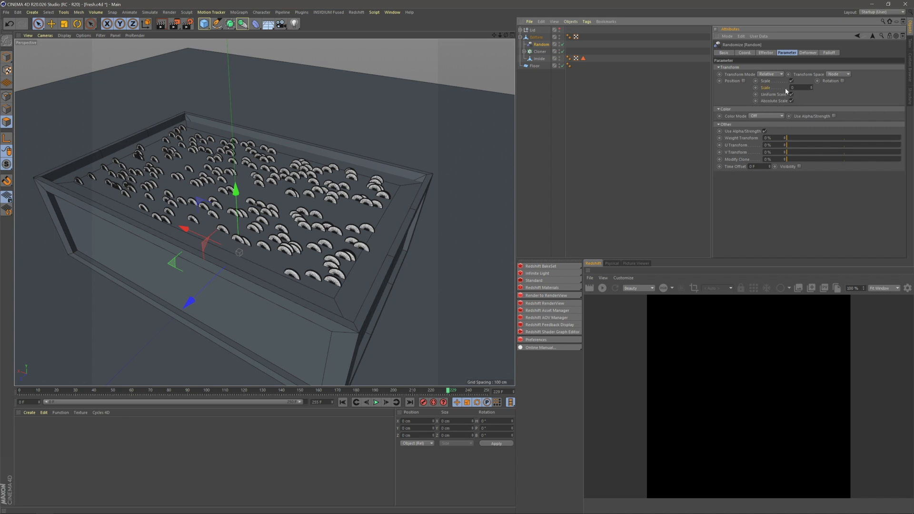
pyautogui.write('0.1')
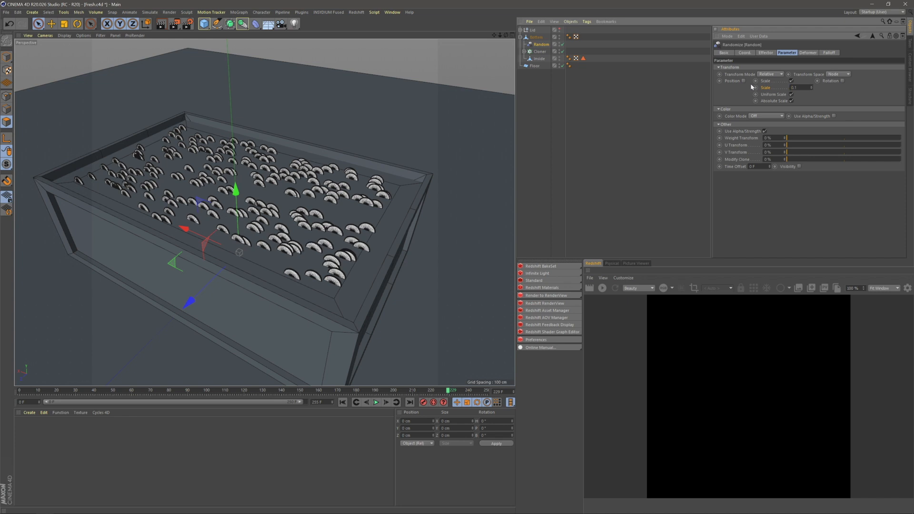
# - Enable rotation variation on the Random effector and raise the heading, pitch and bank angles so the coins tilt randomly
pyautogui.click(842, 81)
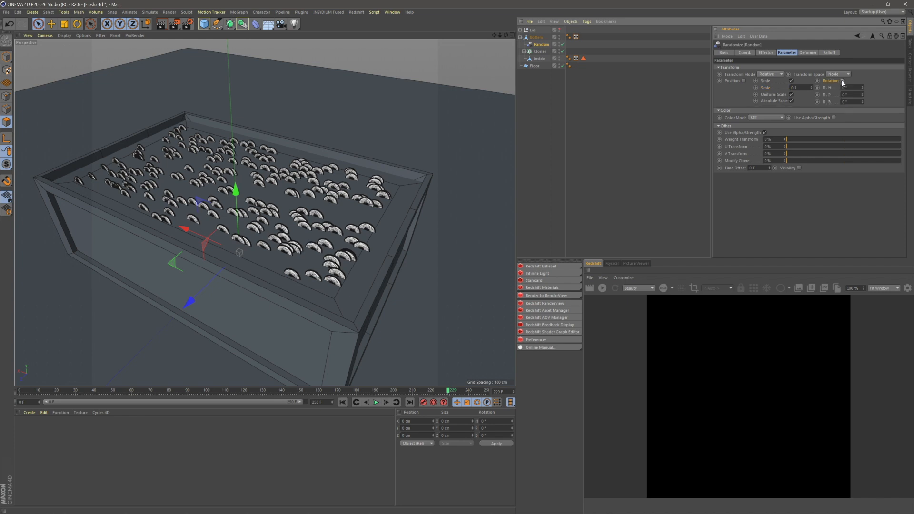
pyautogui.moveTo(862, 87); pyautogui.dragTo(862, 9)
pyautogui.moveTo(862, 95); pyautogui.dragTo(863, 120)
pyautogui.click(659, 137)
pyautogui.click(534, 30)
pyautogui.click(538, 38)
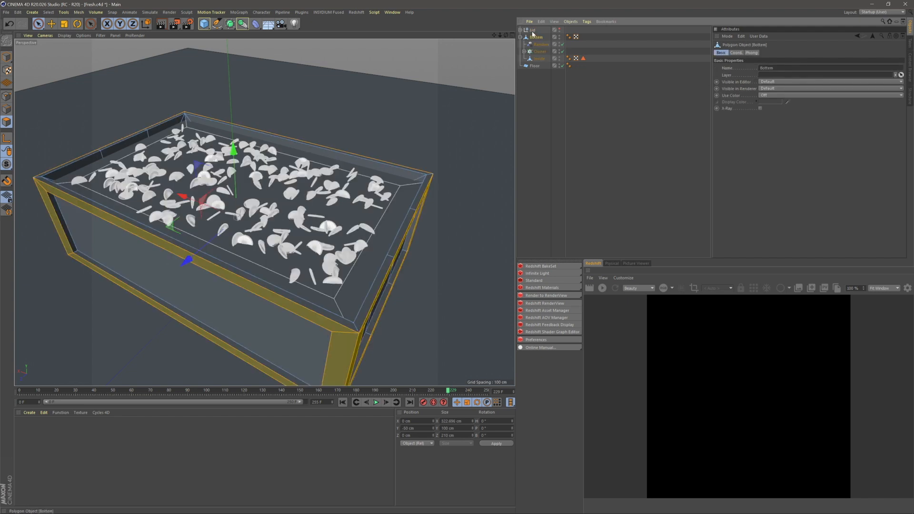
pyautogui.click(541, 45)
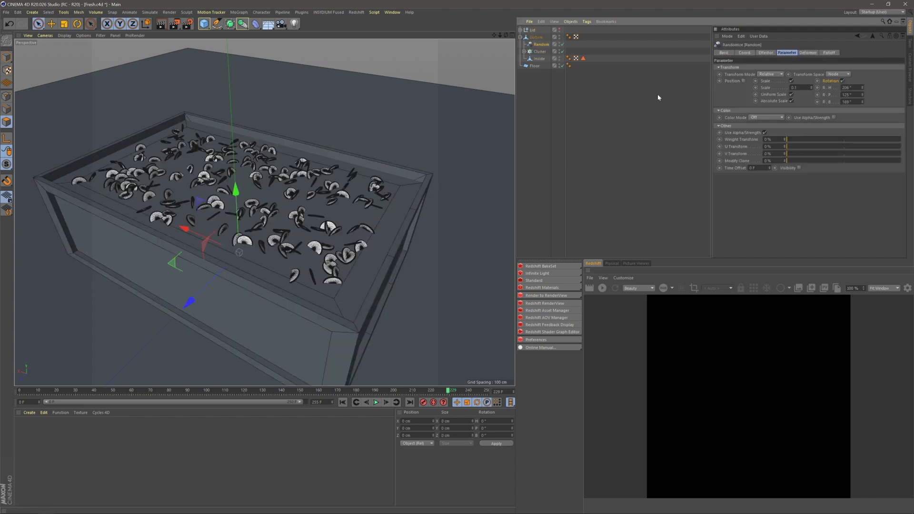
# - Turn the Random effector's position variation back on and set its X position to 0 cm
pyautogui.click(743, 81)
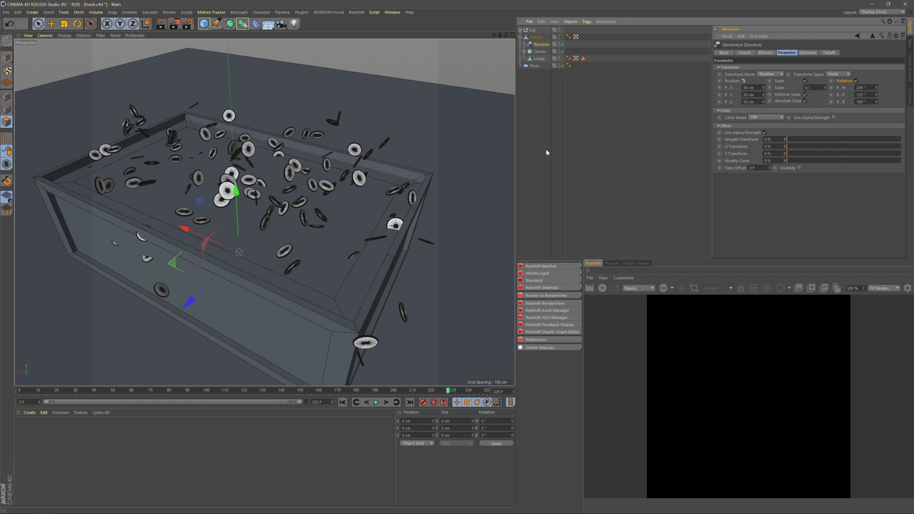
pyautogui.click(749, 87)
pyautogui.write('0')
pyautogui.press('Return')
pyautogui.press('0')
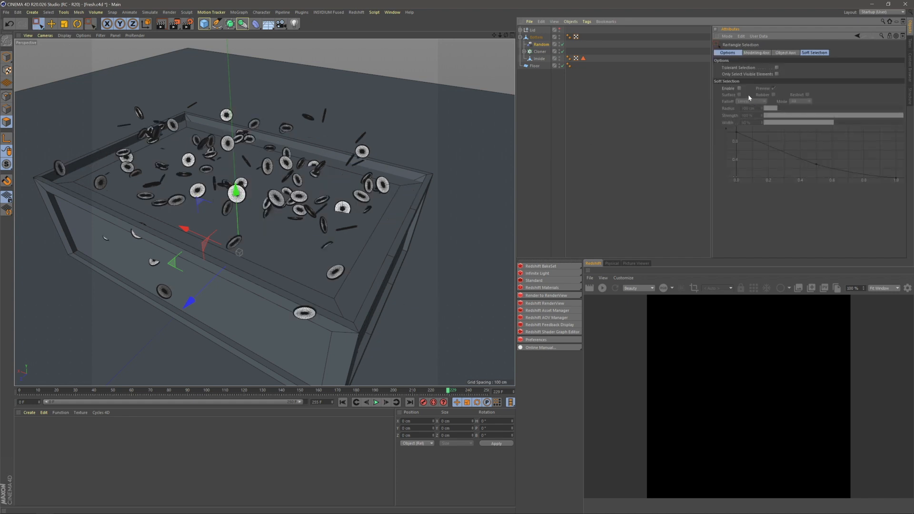
pyautogui.click(547, 44)
pyautogui.moveTo(764, 95); pyautogui.dragTo(764, 96)
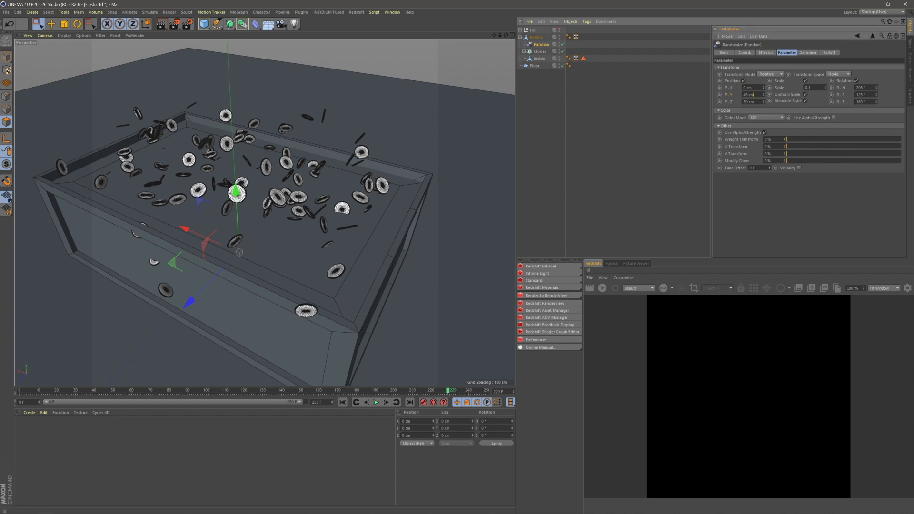
pyautogui.press('0')
pyautogui.click(547, 46)
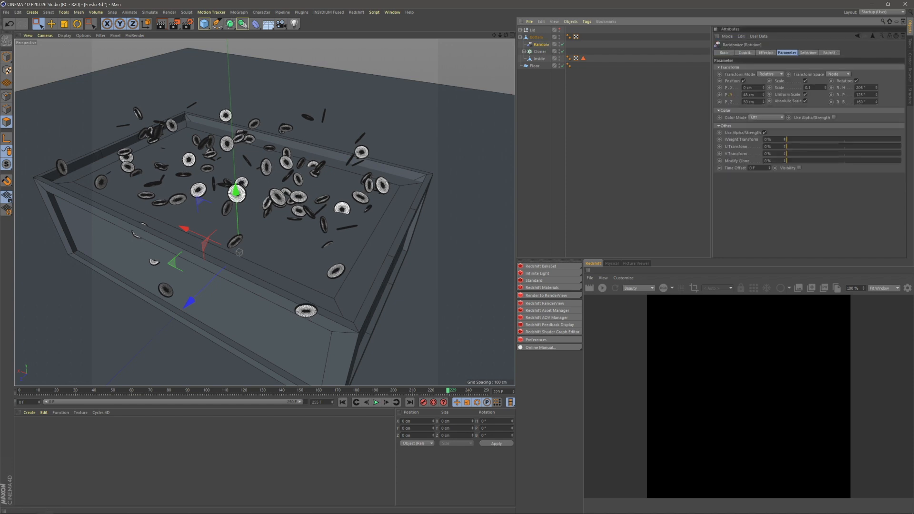
# - Set the Random effector's Y position variation to 0 cm and its Z position variation to 0.5 cm
pyautogui.doubleClick(749, 102)
pyautogui.write('0')
pyautogui.press('Return')
pyautogui.doubleClick(749, 95)
pyautogui.write('0')
pyautogui.press('Return')
pyautogui.moveTo(764, 88); pyautogui.dragTo(695, 99)
pyautogui.hotkey('ctrl', 'z')
pyautogui.hotkey('ctrl', 'z')
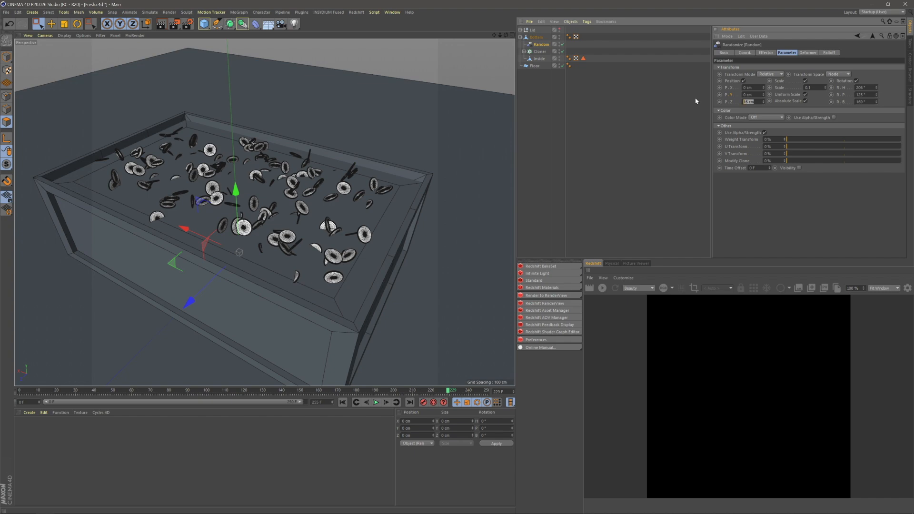
pyautogui.write('0.5')
pyautogui.press('Return')
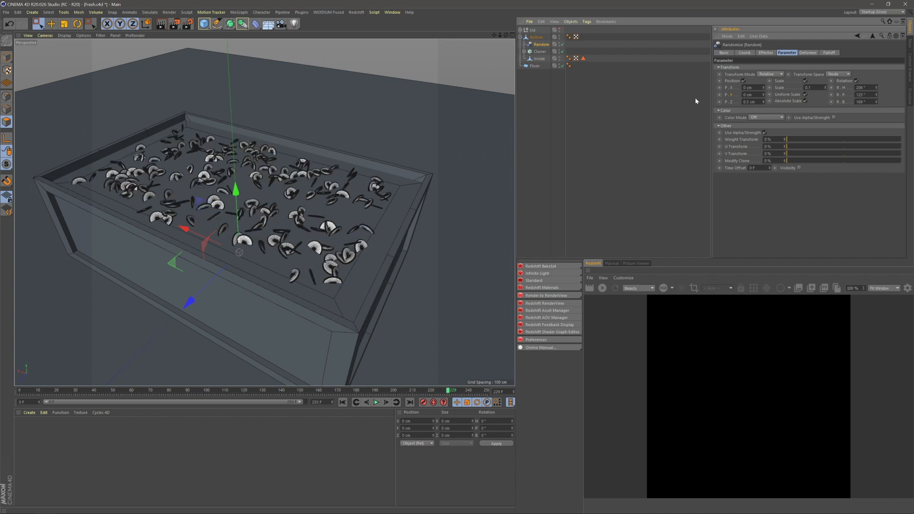
pyautogui.click(644, 150)
# - Scale up the coin Cylinder inside the Cloner so the coins cover more of the chest's inner surface
pyautogui.scroll(6, 312, 204)
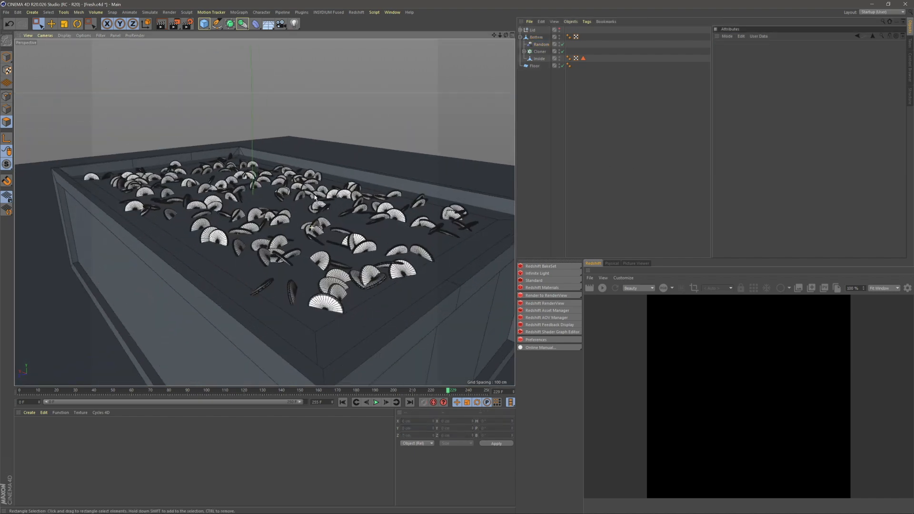
pyautogui.keyDown('alt'); pyautogui.moveTo(301, 222); pyautogui.dragTo(360, 260); pyautogui.keyUp('alt')
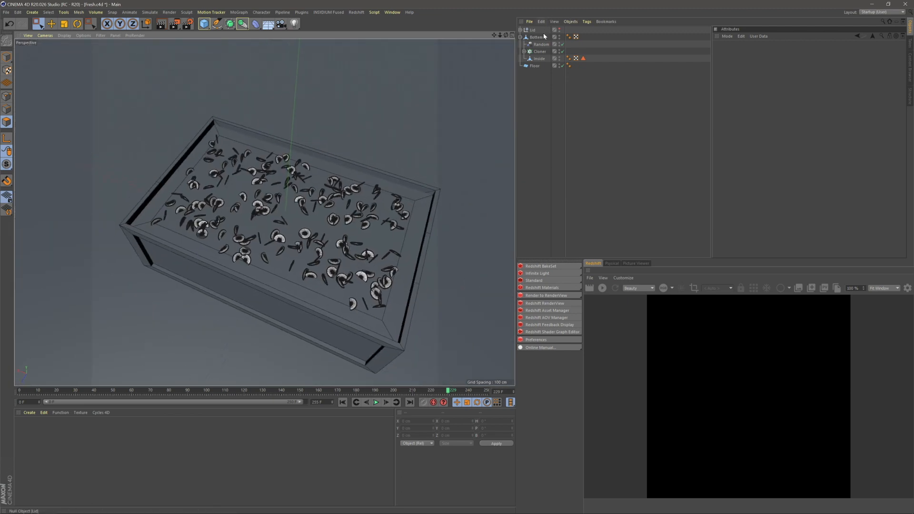
pyautogui.click(525, 51)
pyautogui.click(541, 58)
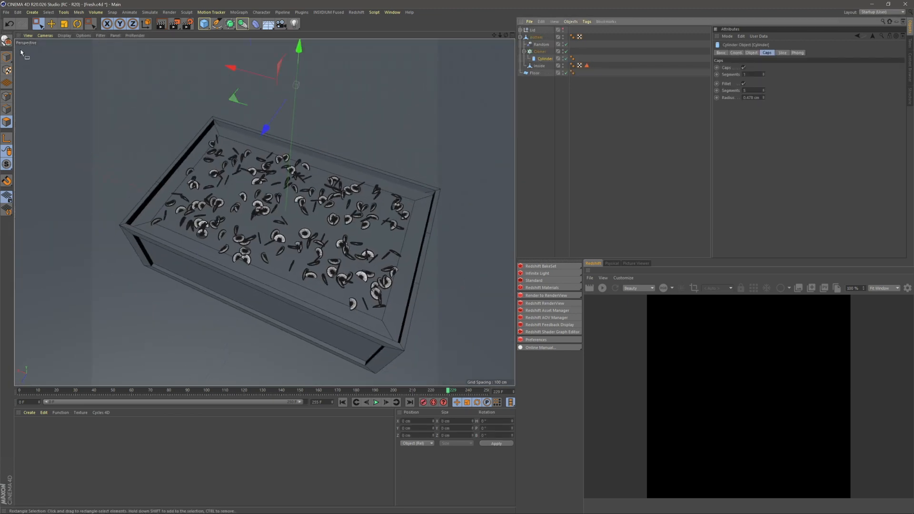
pyautogui.click(39, 23)
pyautogui.click(86, 37)
pyautogui.click(64, 23)
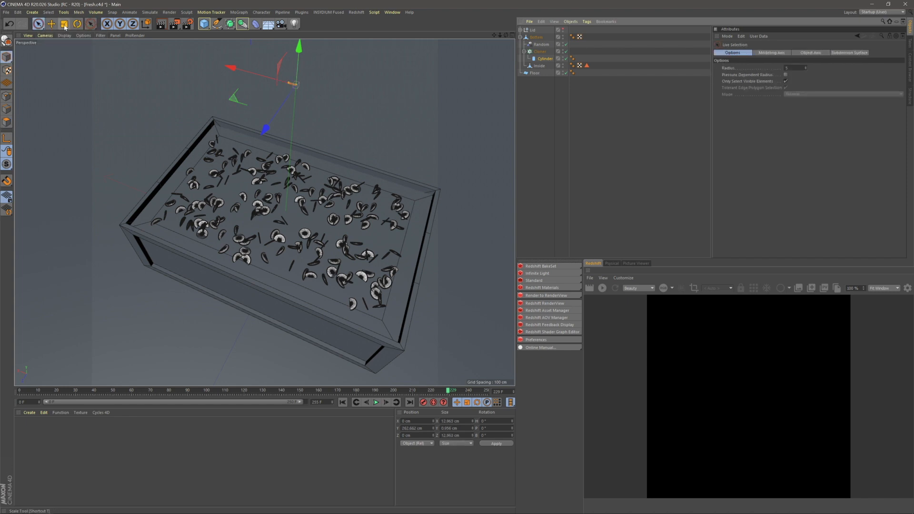
pyautogui.moveTo(420, 128); pyautogui.dragTo(512, 119)
pyautogui.moveTo(160, 48)
pyautogui.mouseDown()
pyautogui.moveTo(153, 40)
pyautogui.moveTo(165, 45)
pyautogui.mouseUp()
pyautogui.click(685, 153)
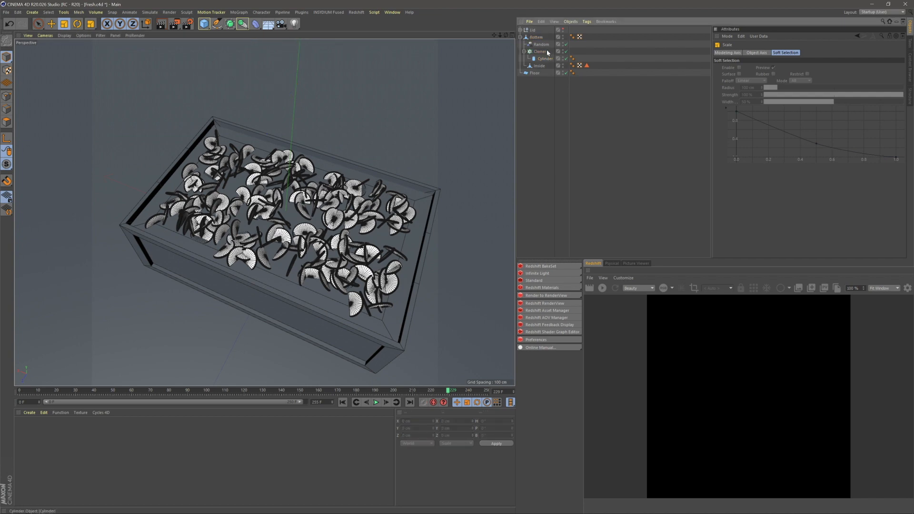
# - Examine the coin-filled chest from several angles and compare it with the reference treasure chest post in the browser
pyautogui.scroll(-4, 381, 215)
pyautogui.keyDown('alt'); pyautogui.moveTo(381, 233); pyautogui.dragTo(340, 212); pyautogui.keyUp('alt')
pyautogui.scroll(3, 341, 212)
pyautogui.keyDown('alt'); pyautogui.moveTo(283, 212); pyautogui.dragTo(430, 245); pyautogui.keyUp('alt')
pyautogui.hotkey('alt', 'Tab')
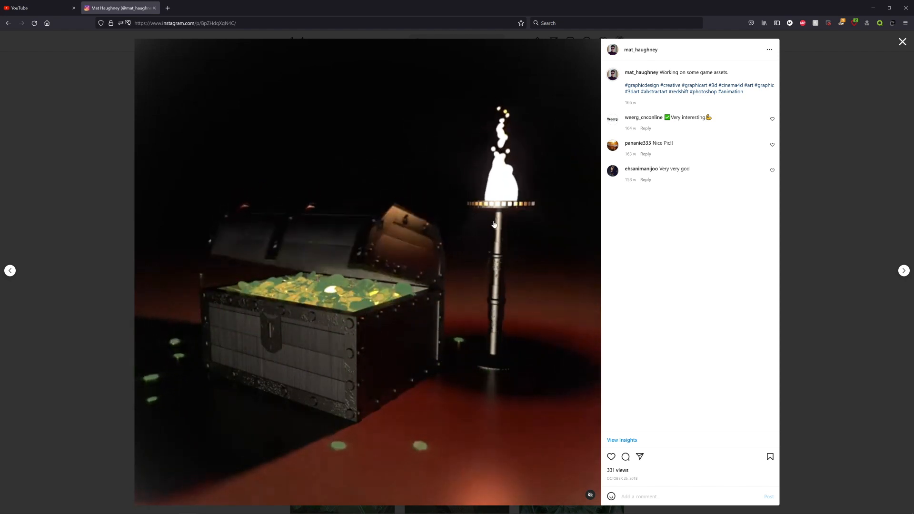
pyautogui.hotkey('alt', 'Tab')
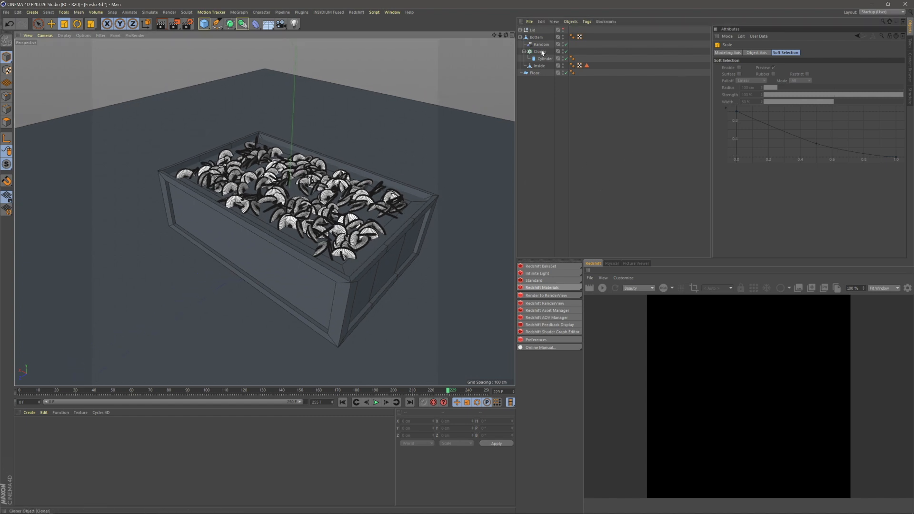
# - Raise the Cloner's clone count to 500 so coins fill the chest more densely
pyautogui.click(541, 51)
pyautogui.click(767, 53)
pyautogui.click(741, 152)
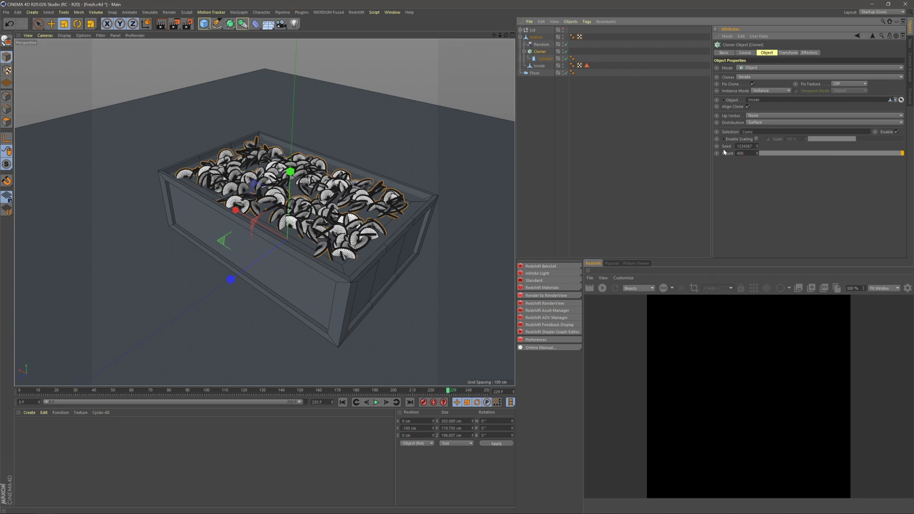
pyautogui.press('Return')
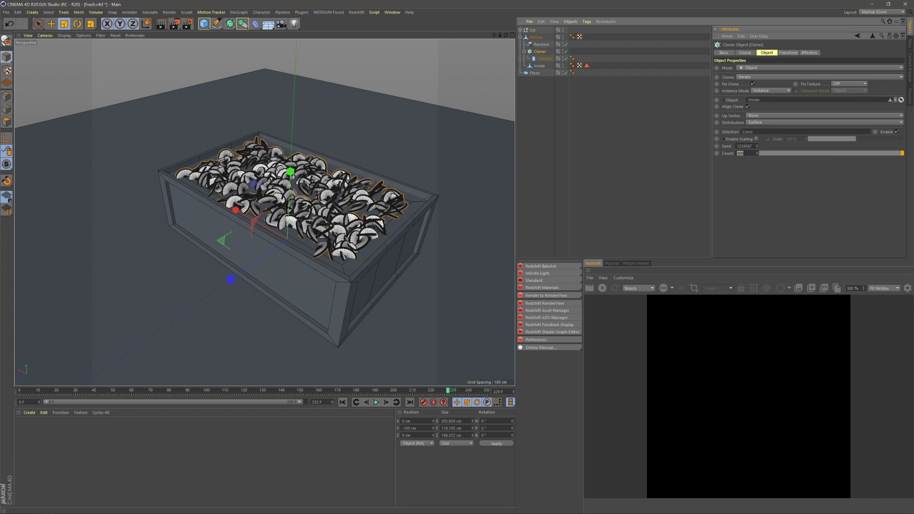
pyautogui.press('Return')
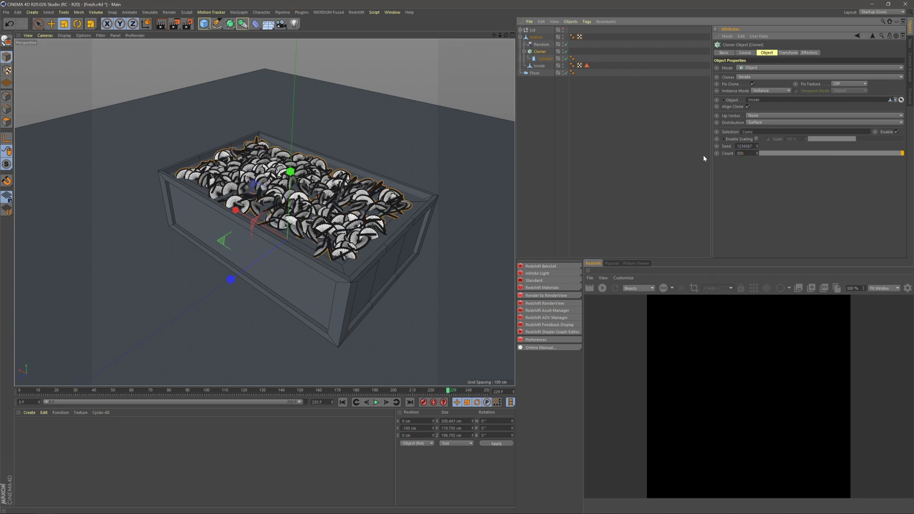
pyautogui.click(677, 162)
pyautogui.scroll(-2, 309, 231)
pyautogui.keyDown('alt'); pyautogui.moveTo(306, 233); pyautogui.dragTo(325, 227); pyautogui.keyUp('alt')
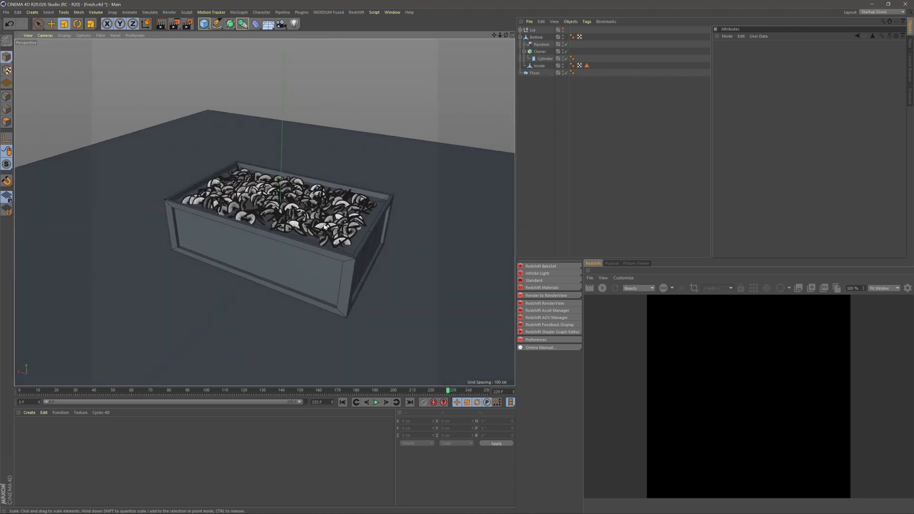
pyautogui.click(577, 168)
pyautogui.keyDown('alt'); pyautogui.moveTo(351, 220); pyautogui.dragTo(332, 238, button='middle'); pyautogui.keyUp('alt')
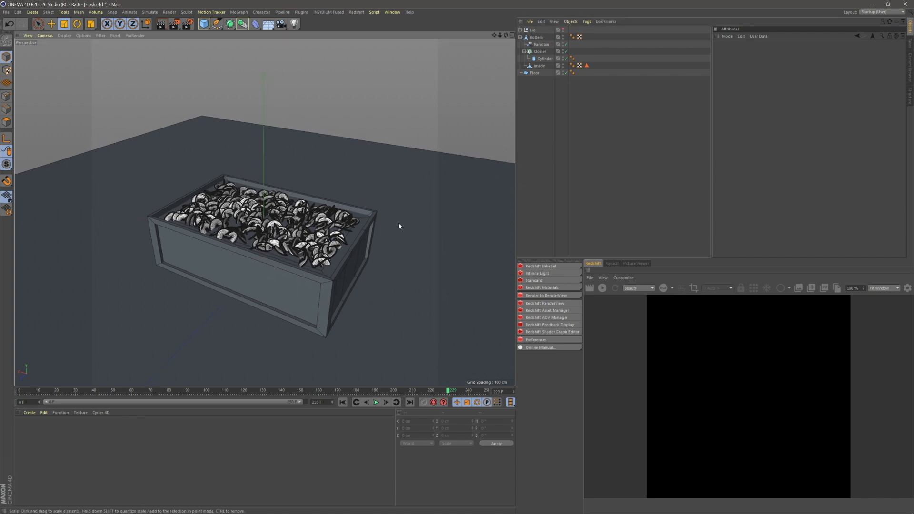
# - Collapse the Bottom hierarchy and make the Lid visible again
pyautogui.click(521, 37)
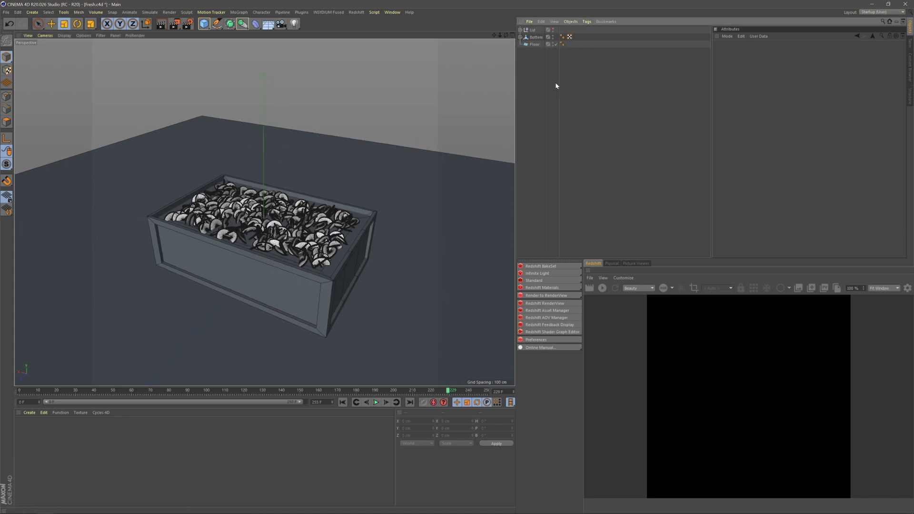
pyautogui.click(552, 30)
pyautogui.moveTo(333, 223)
pyautogui.keyDown('alt'); pyautogui.mouseDown()
pyautogui.moveTo(353, 238)
pyautogui.moveTo(340, 213)
pyautogui.moveTo(327, 218)
pyautogui.moveTo(344, 223)
pyautogui.mouseUp(); pyautogui.keyUp('alt')
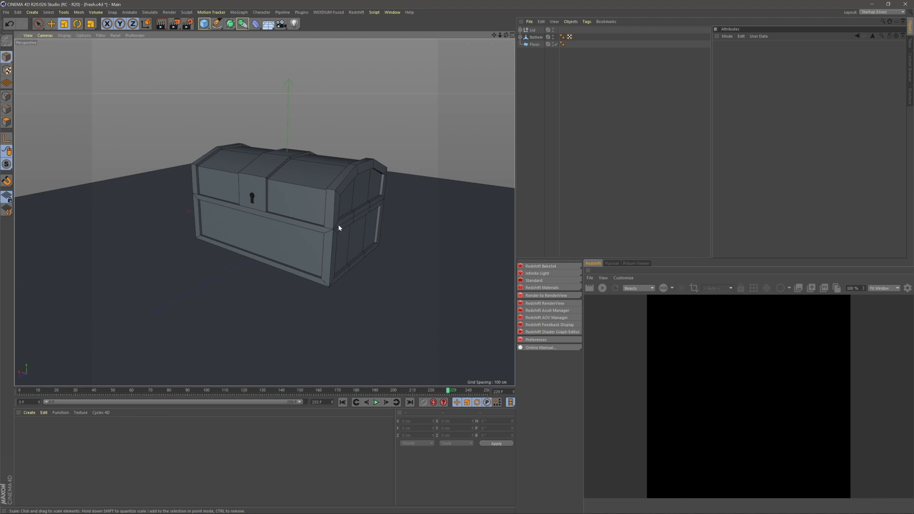
pyautogui.scroll(-5, 367, 260)
pyautogui.keyDown('alt'); pyautogui.moveTo(319, 216); pyautogui.dragTo(377, 265); pyautogui.keyUp('alt')
# - Add a Collider Body simulation tag to the Floor and copy it to the Bottom and the Lid
pyautogui.click(378, 266)
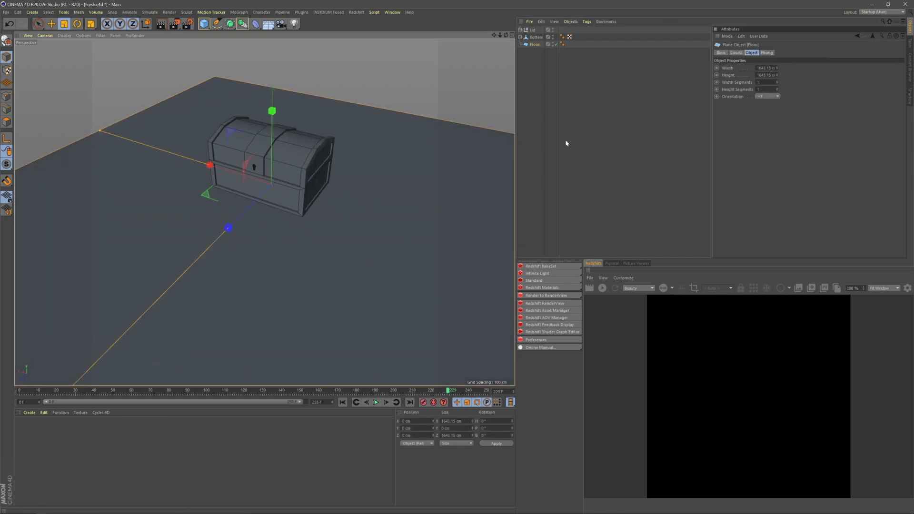
pyautogui.rightClick(535, 48)
pyautogui.moveTo(555, 49)
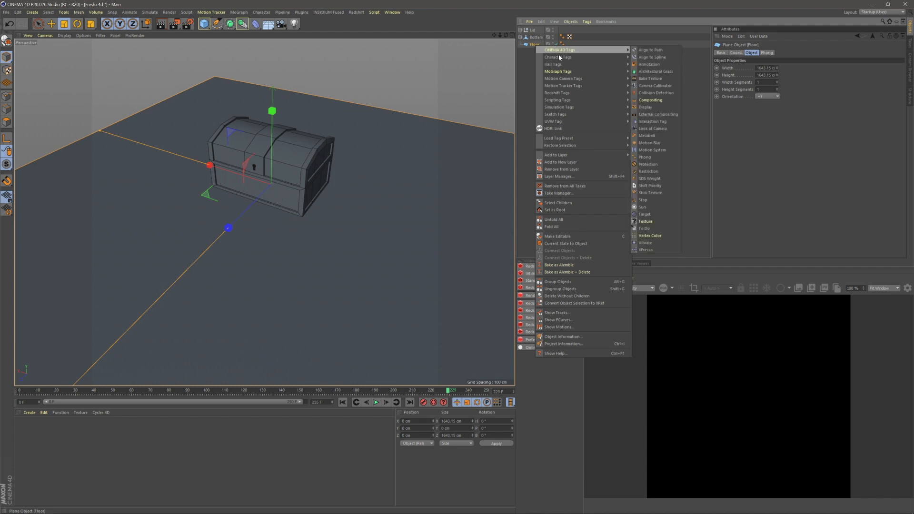
pyautogui.moveTo(562, 107)
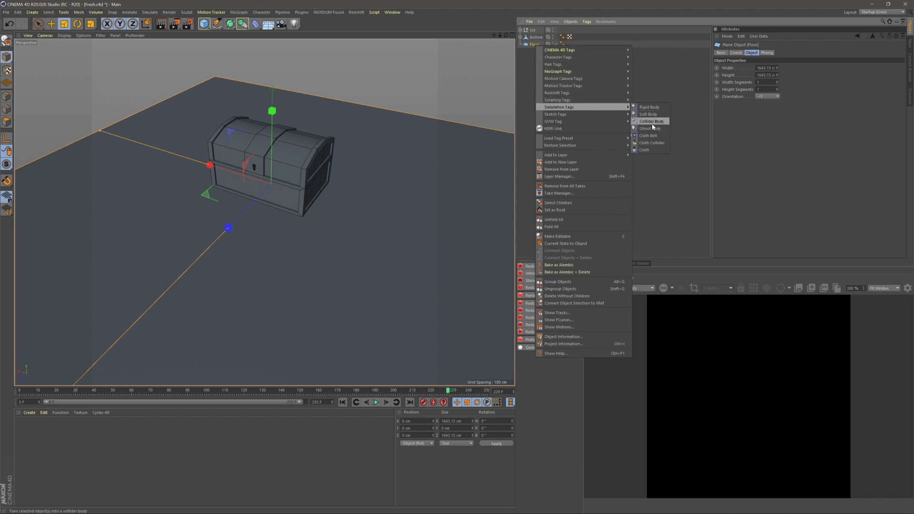
pyautogui.click(652, 121)
pyautogui.click(548, 102)
pyautogui.moveTo(564, 43); pyautogui.dragTo(576, 38)
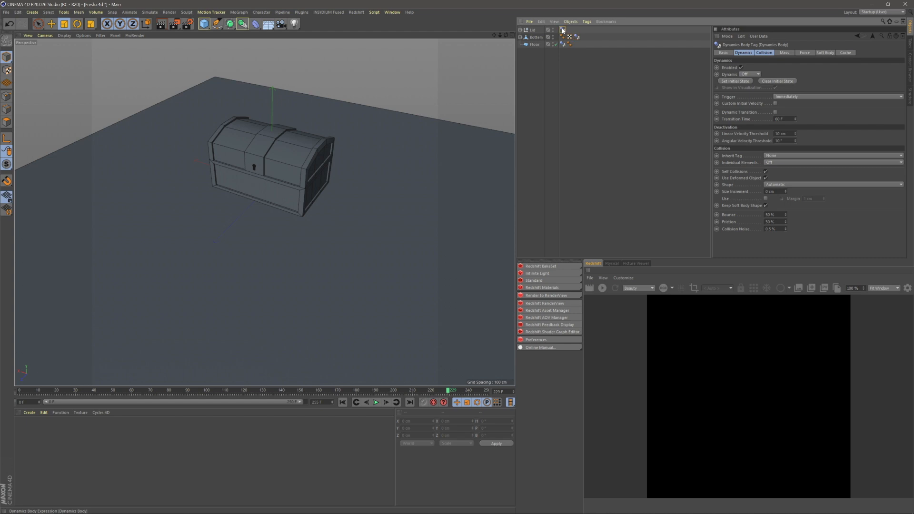
pyautogui.click(535, 53)
pyautogui.click(521, 37)
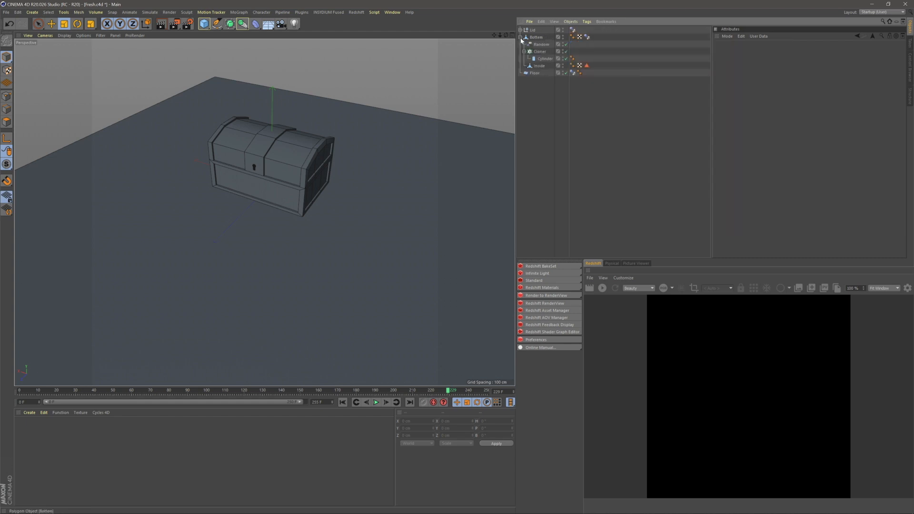
pyautogui.click(520, 37)
pyautogui.scroll(6, 315, 167)
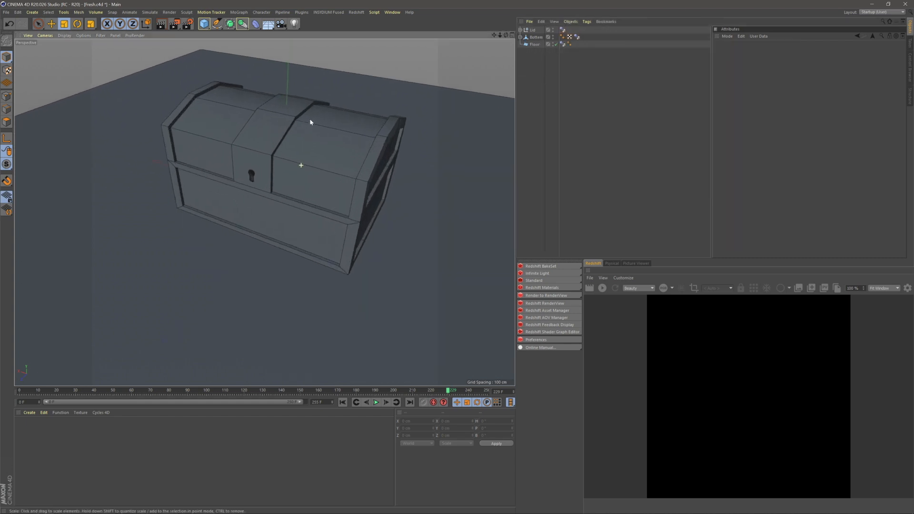
pyautogui.keyDown('alt'); pyautogui.moveTo(324, 173); pyautogui.dragTo(318, 158); pyautogui.keyUp('alt')
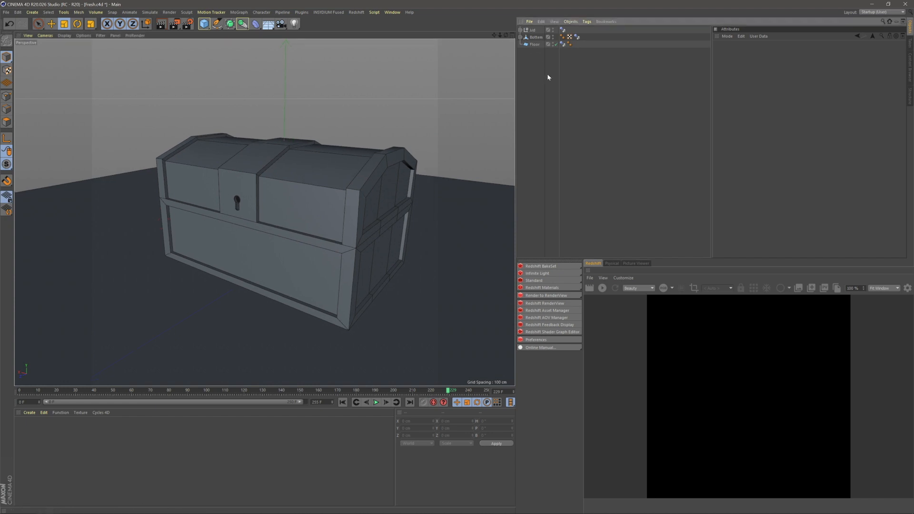
pyautogui.keyDown('alt'); pyautogui.moveTo(348, 190); pyautogui.dragTo(276, 185); pyautogui.keyUp('alt')
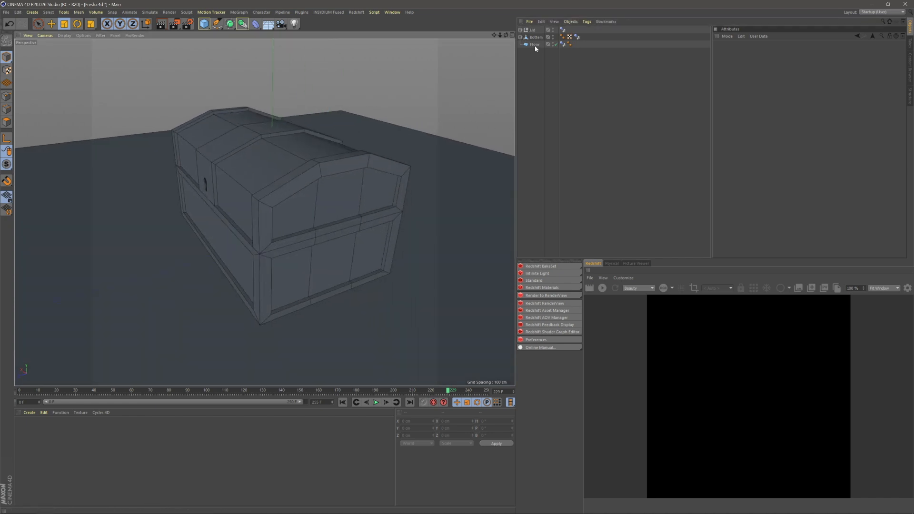
# - Move the Lid's axis straight up to Y 100 cm, level with the seam between lid and bottom
pyautogui.click(533, 30)
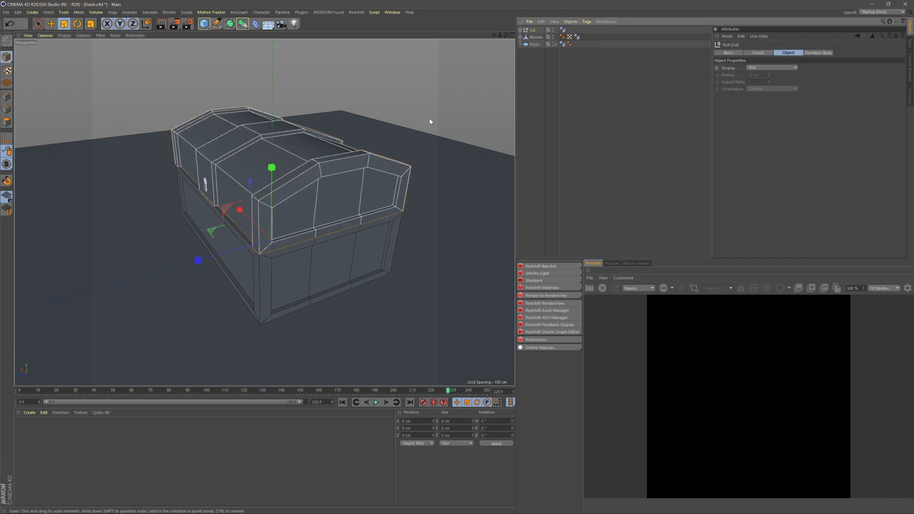
pyautogui.click(512, 36)
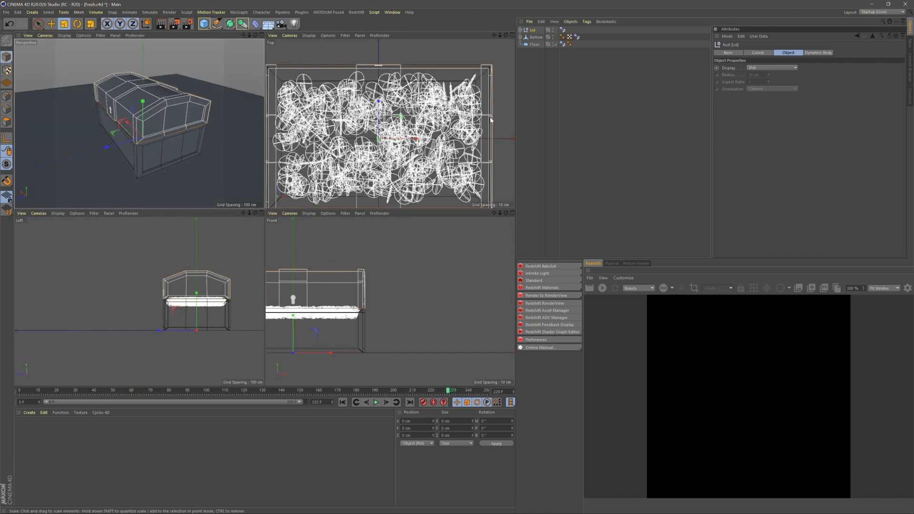
pyautogui.scroll(5, 191, 295)
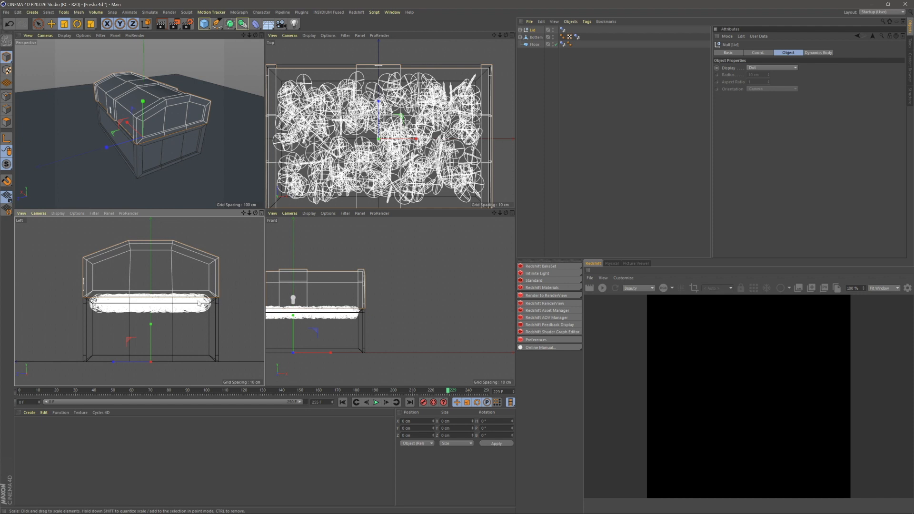
pyautogui.click(7, 139)
pyautogui.click(38, 23)
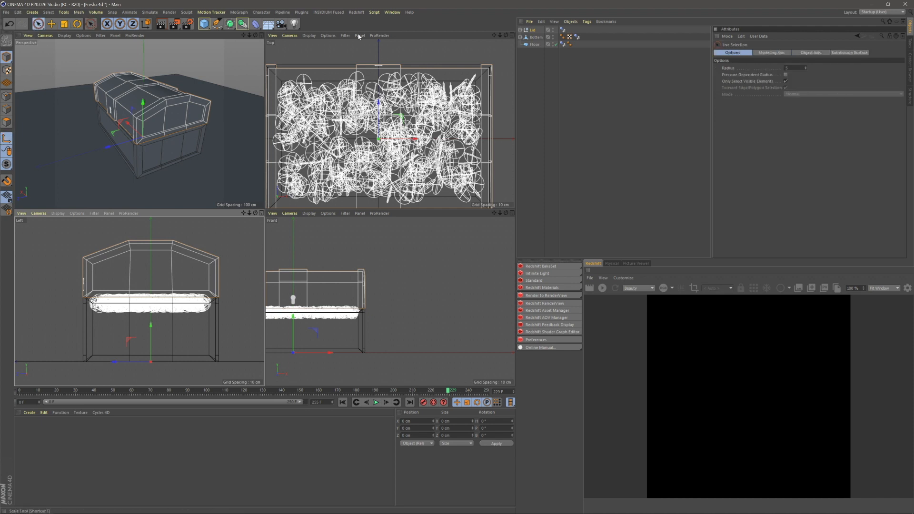
pyautogui.click(533, 30)
pyautogui.moveTo(152, 323); pyautogui.dragTo(154, 262)
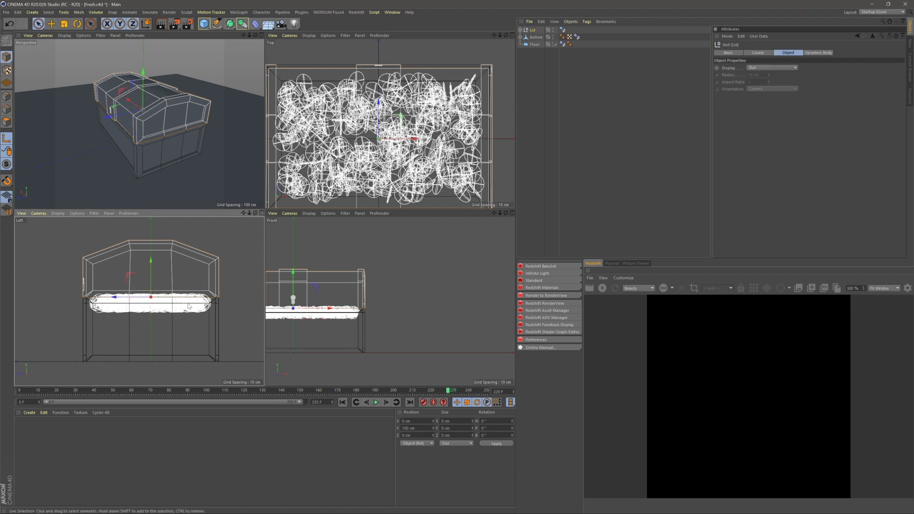
# - Move the Lid's axis to the chest's back edge at Z about -105 cm and return to the perspective view
pyautogui.keyDown('alt'); pyautogui.moveTo(140, 297); pyautogui.dragTo(103, 297, button='middle'); pyautogui.keyUp('alt')
pyautogui.moveTo(103, 297); pyautogui.dragTo(166, 298)
pyautogui.keyDown('alt'); pyautogui.moveTo(190, 296); pyautogui.dragTo(194, 232, button='right'); pyautogui.keyUp('alt')
pyautogui.keyDown('alt'); pyautogui.moveTo(160, 274); pyautogui.dragTo(178, 284, button='middle'); pyautogui.keyUp('alt')
pyautogui.moveTo(129, 301); pyautogui.dragTo(144, 302)
pyautogui.middleClick(134, 113)
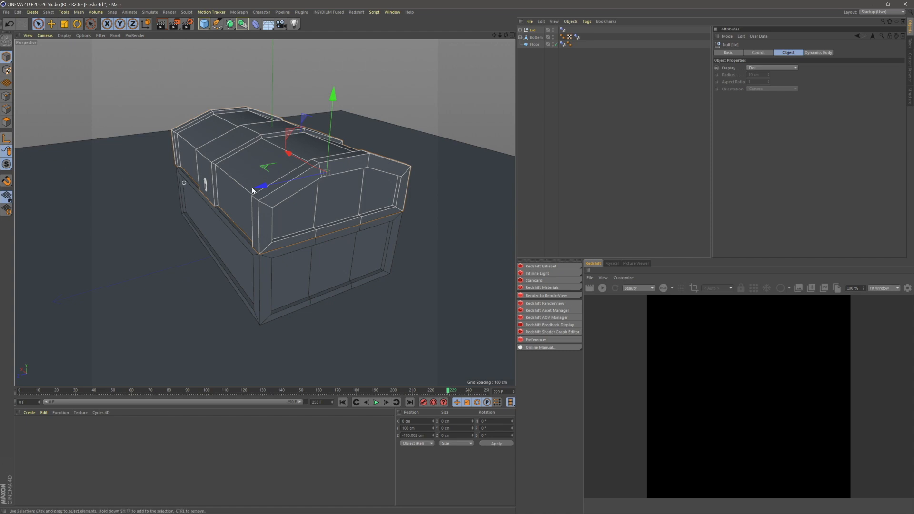
# - Test the hinge by rotating the Lid open around its new axis, and undo the rotation
pyautogui.scroll(-5, 253, 191)
pyautogui.press('r')
pyautogui.moveTo(265, 171); pyautogui.dragTo(333, 185)
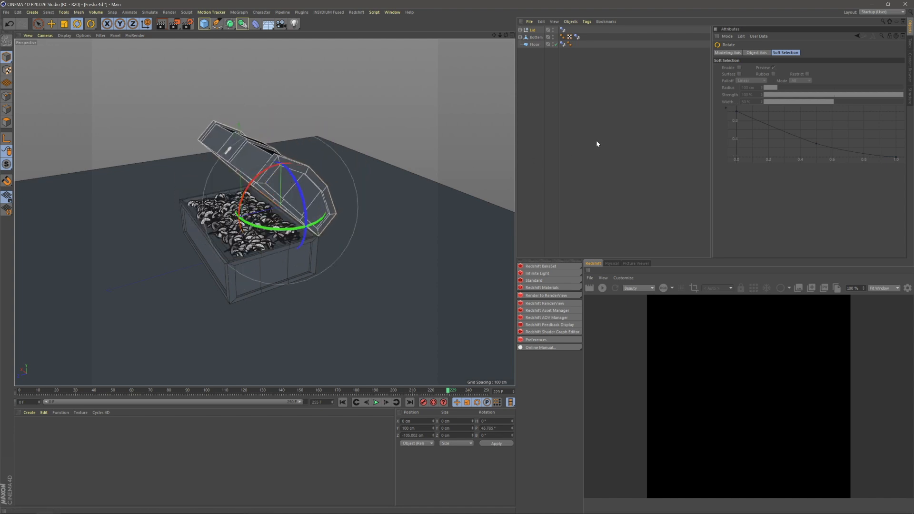
pyautogui.hotkey('ctrl', 'z')
pyautogui.hotkey('ctrl', 'z')
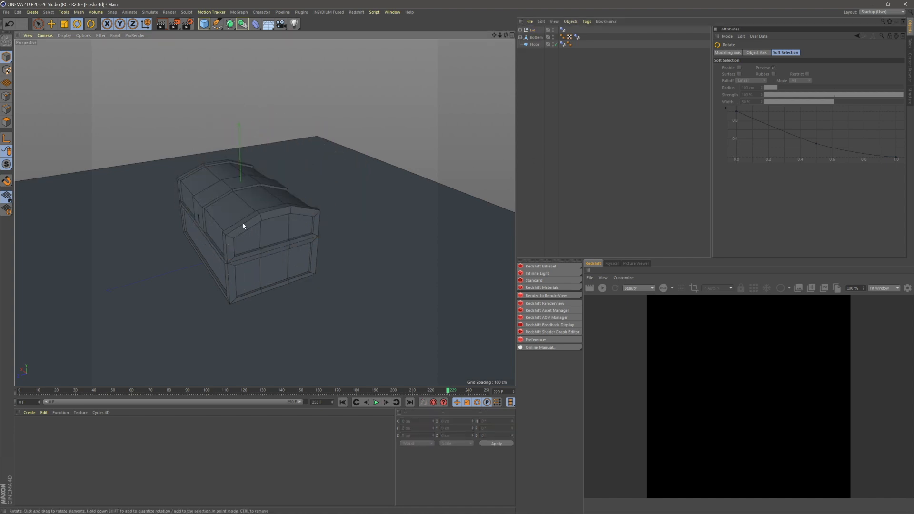
# - Set the end of the timeline to 250 frames
pyautogui.keyDown('alt'); pyautogui.moveTo(244, 227); pyautogui.dragTo(302, 220, button='middle'); pyautogui.keyUp('alt')
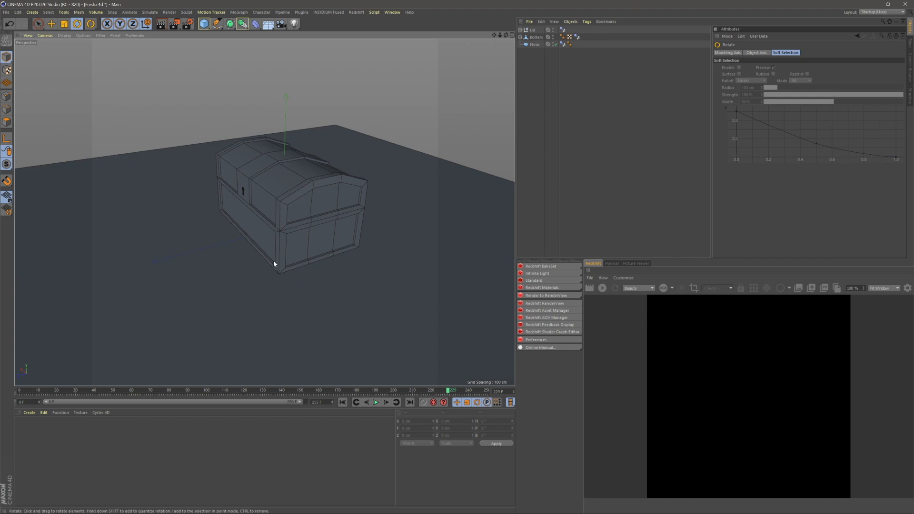
pyautogui.moveTo(300, 403); pyautogui.dragTo(306, 402)
pyautogui.doubleClick(317, 403)
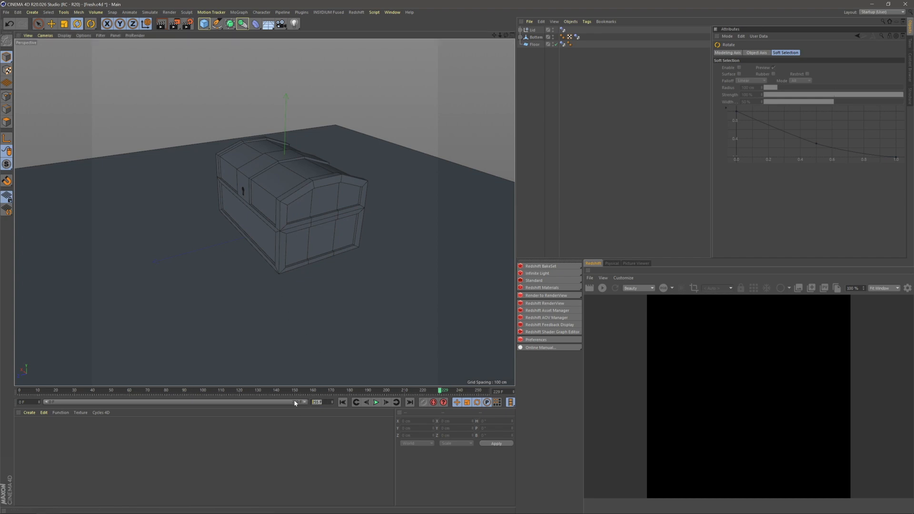
pyautogui.write('250')
pyautogui.press('Return')
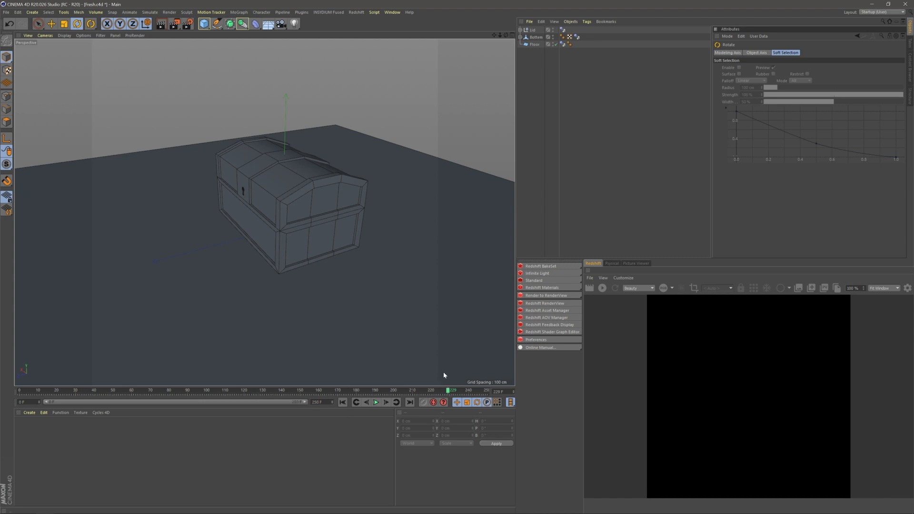
# - Go to frame 30, select the Lid, turn on automatic keyframing and show the Lid's coordinates
pyautogui.moveTo(450, 392); pyautogui.dragTo(76, 395)
pyautogui.click(533, 30)
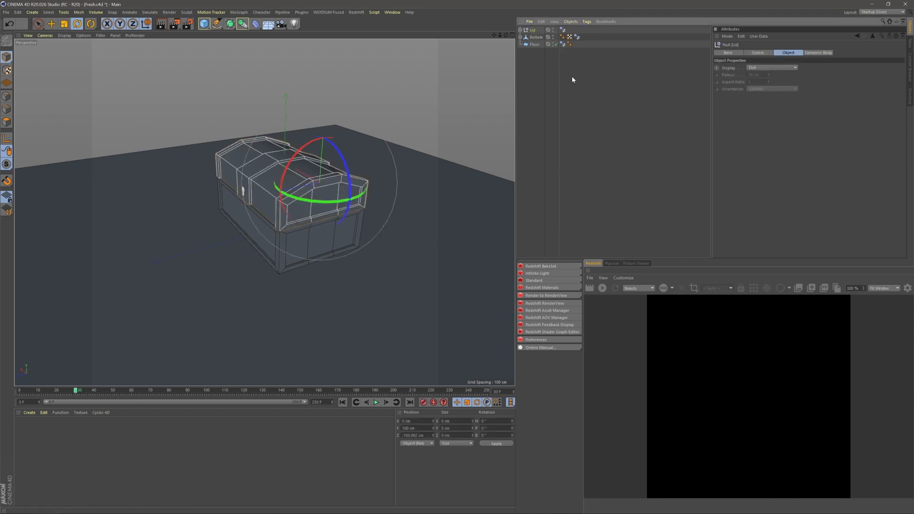
pyautogui.scroll(2, 286, 226)
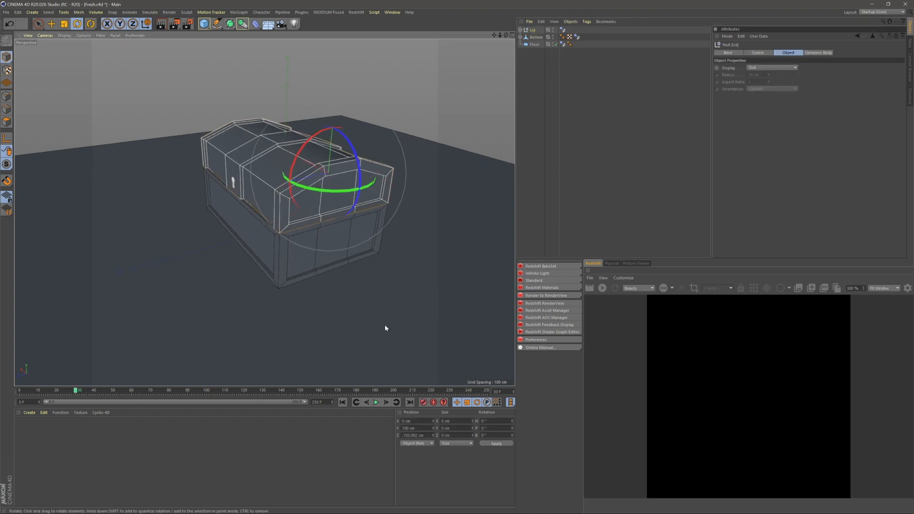
pyautogui.click(433, 403)
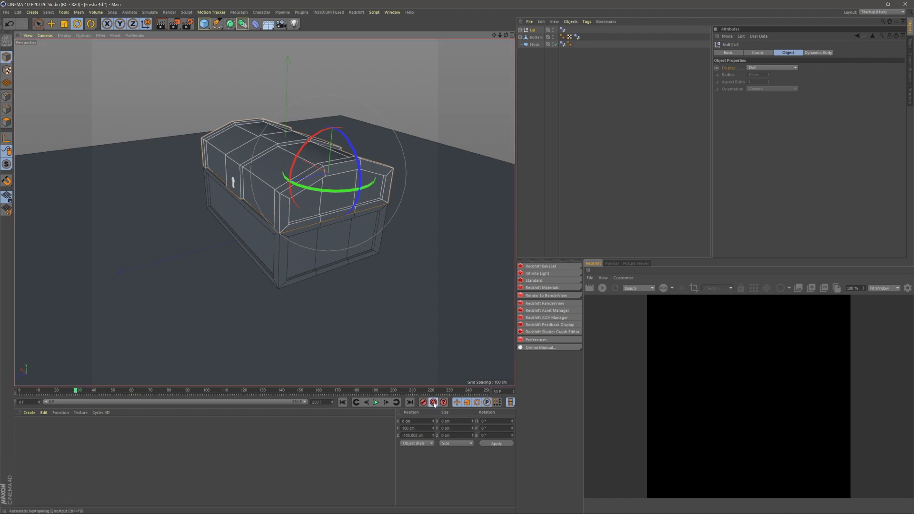
pyautogui.click(758, 53)
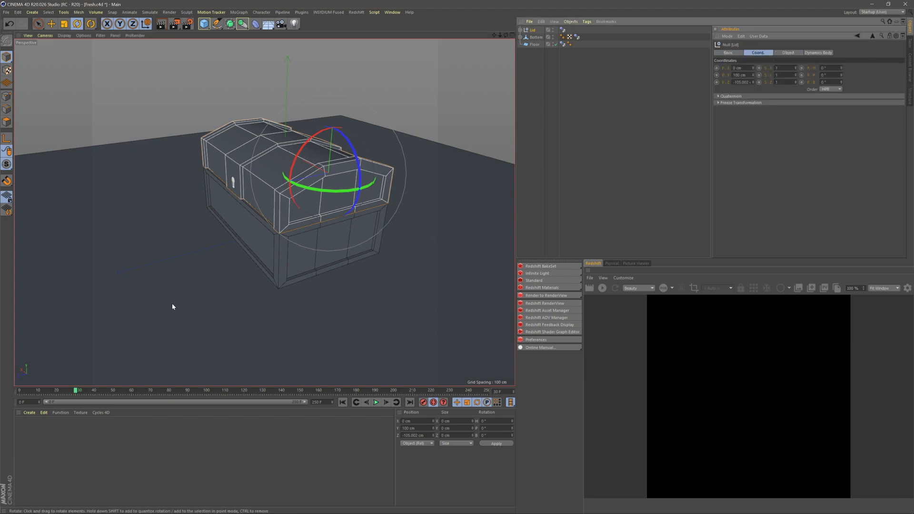
# - At frame 100, rotate the Lid open to a pitch of 50° to record a keyframe
pyautogui.moveTo(76, 394); pyautogui.dragTo(205, 391)
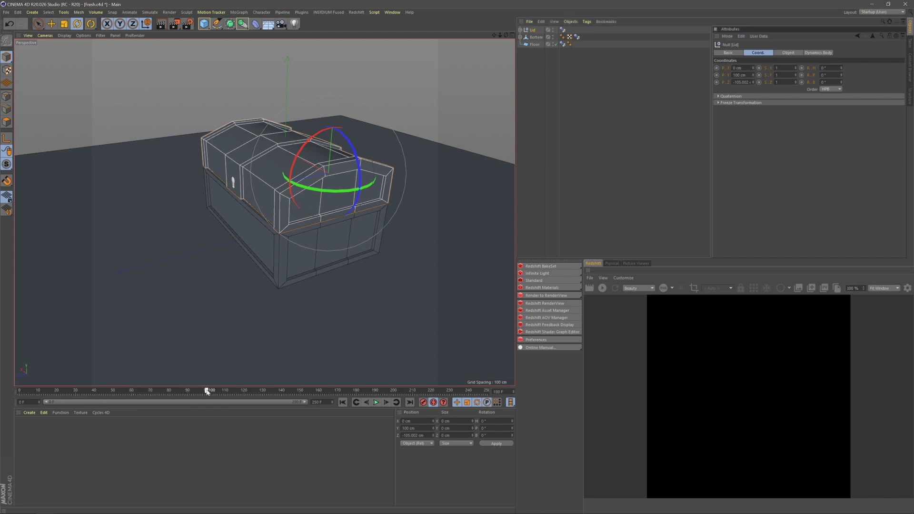
pyautogui.moveTo(310, 142); pyautogui.dragTo(344, 132)
pyautogui.keyDown('alt'); pyautogui.moveTo(344, 131); pyautogui.dragTo(311, 164); pyautogui.keyUp('alt')
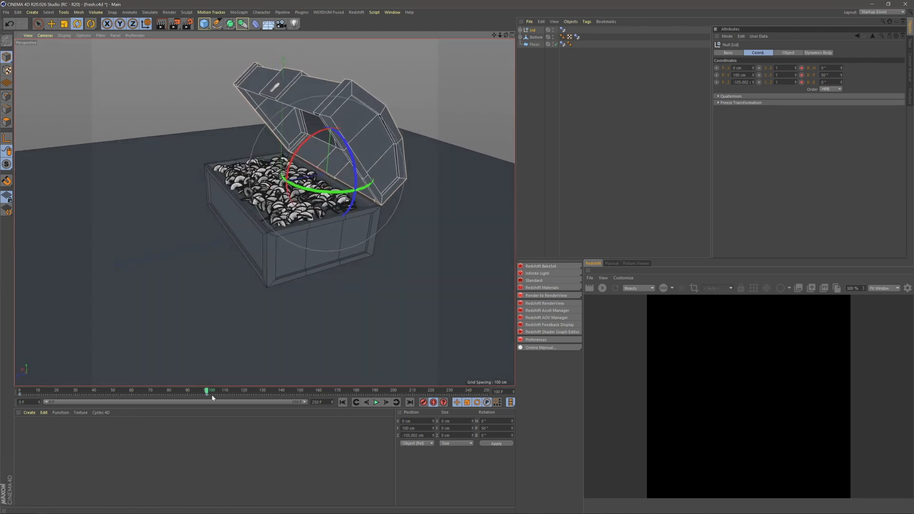
# - At frame 130, rotate the Lid closed to record a keyframe, and turn off automatic keyframing
pyautogui.moveTo(207, 392); pyautogui.dragTo(224, 392)
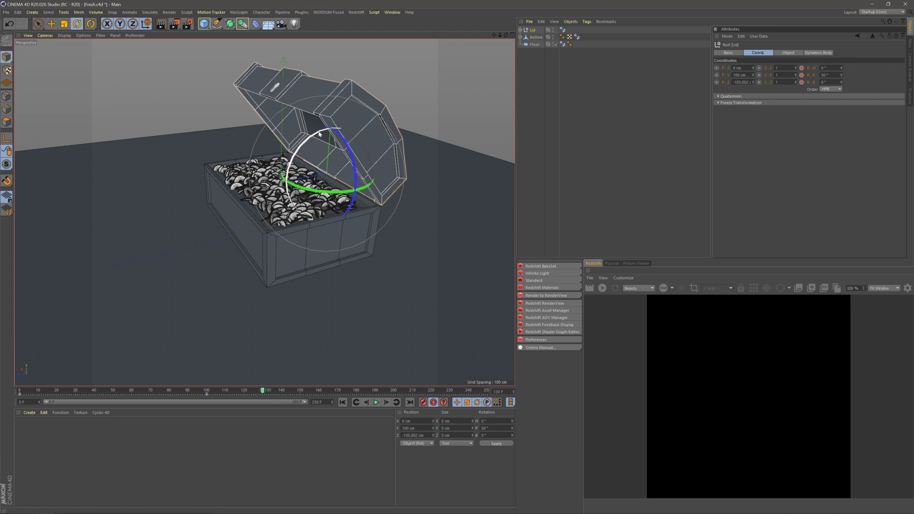
pyautogui.moveTo(312, 137); pyautogui.dragTo(292, 174)
pyautogui.click(586, 172)
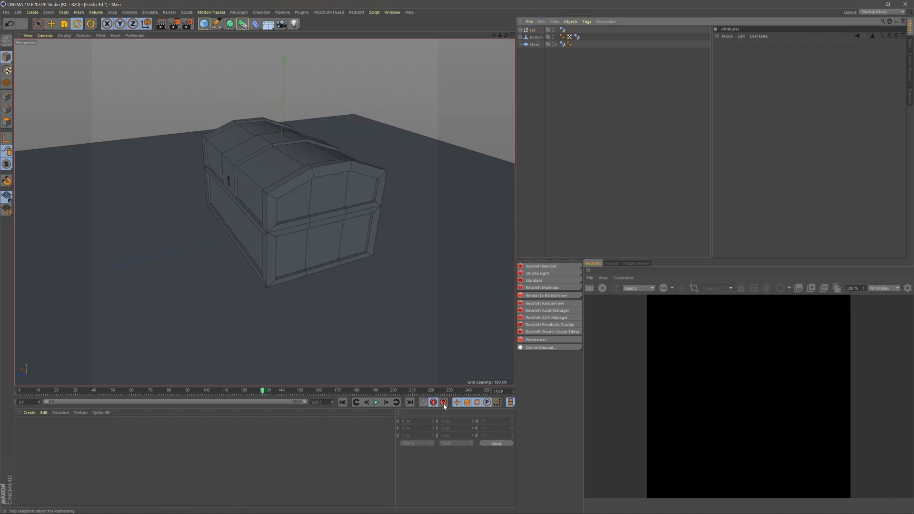
pyautogui.click(433, 403)
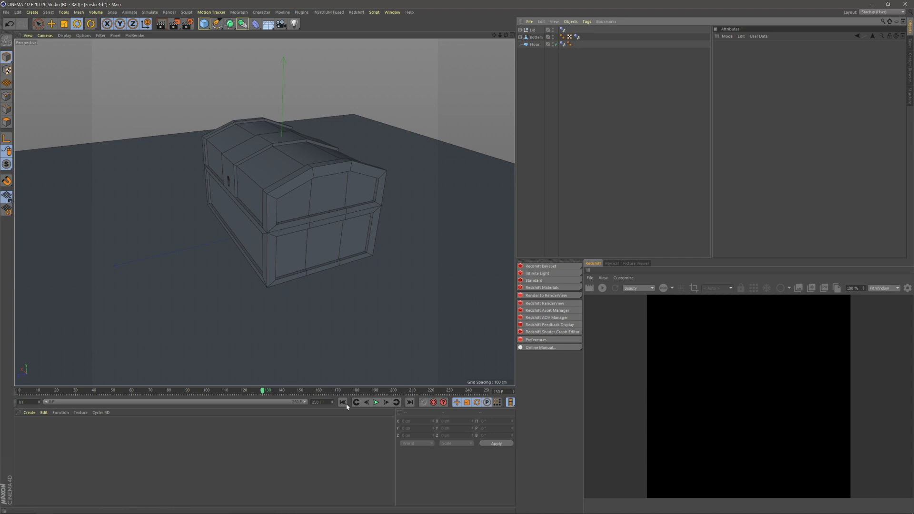
# - Play the lid animation, scrub back towards the opening, and play it again to check the motion
pyautogui.click(375, 404)
pyautogui.moveTo(365, 391); pyautogui.dragTo(79, 395)
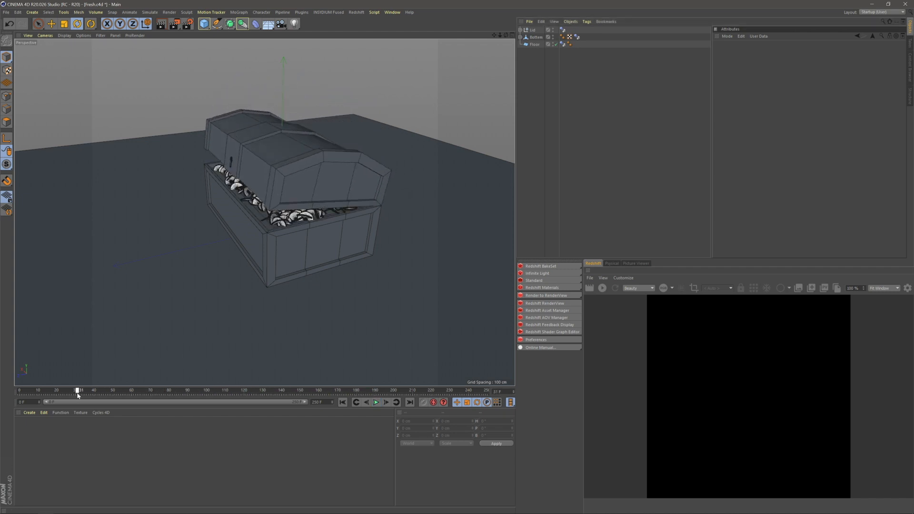
pyautogui.click(377, 403)
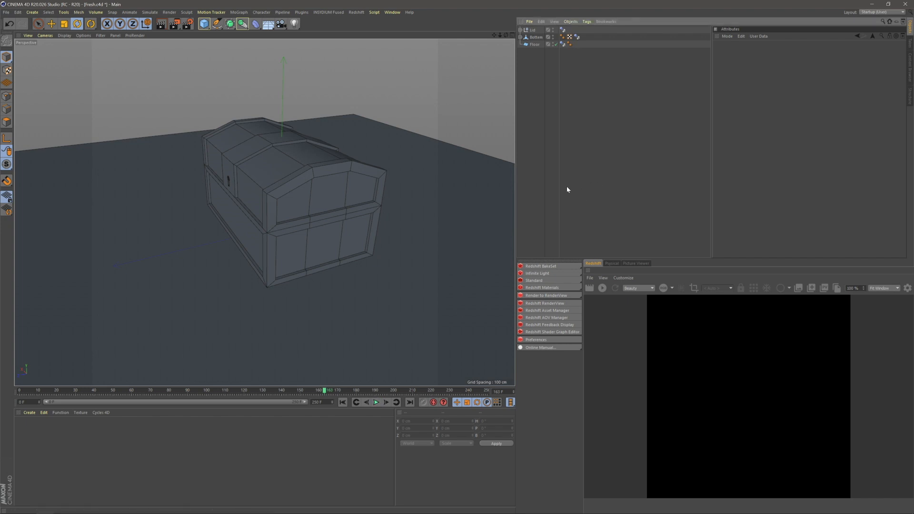
# - Open the Timeline's Dope Sheet, arrange its window below the chest and select the Lid's keyframes
pyautogui.hotkey('shift', 'F3')
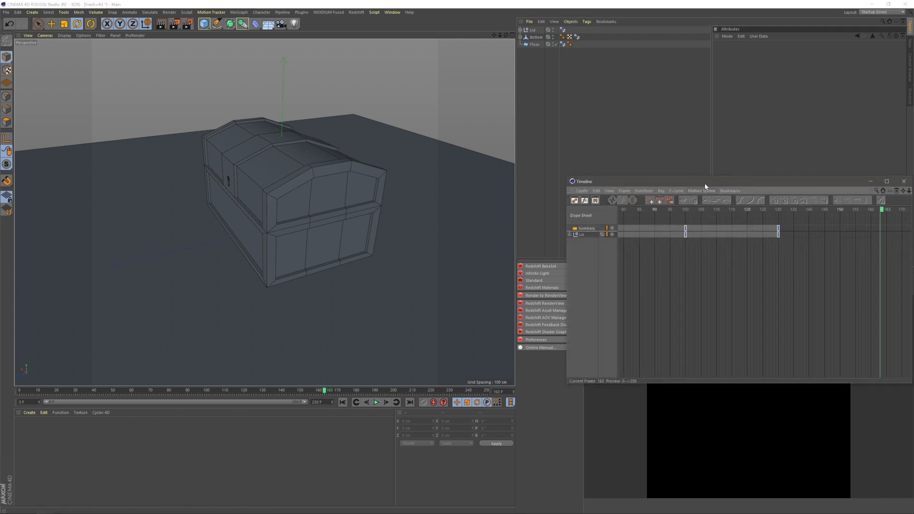
pyautogui.moveTo(703, 185); pyautogui.dragTo(575, 144)
pyautogui.moveTo(440, 347); pyautogui.dragTo(302, 475)
pyautogui.moveTo(500, 140); pyautogui.dragTo(518, 286)
pyautogui.doubleClick(341, 338)
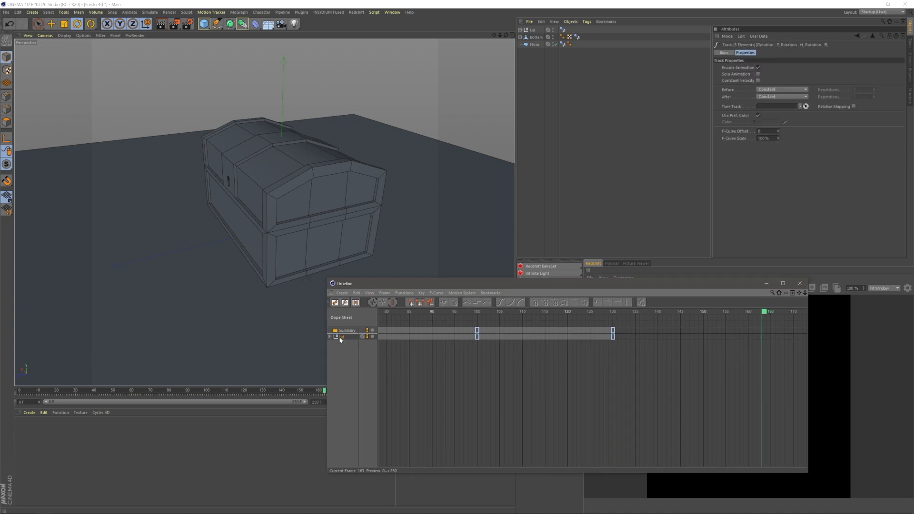
# - Widen the Timeline window and scrub through the Lid's opening and closing towards the start of the animation
pyautogui.click(448, 314)
pyautogui.press('F8')
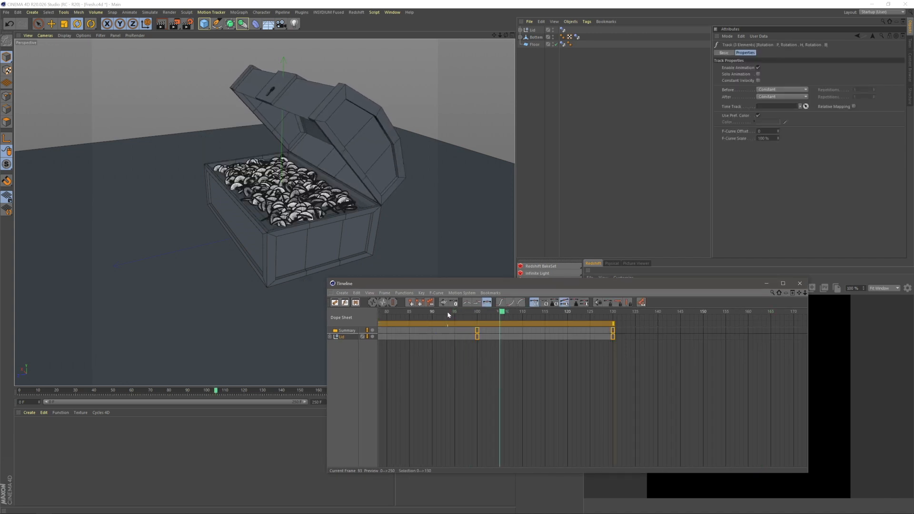
pyautogui.click(384, 313)
pyautogui.moveTo(382, 314); pyautogui.dragTo(52, 333)
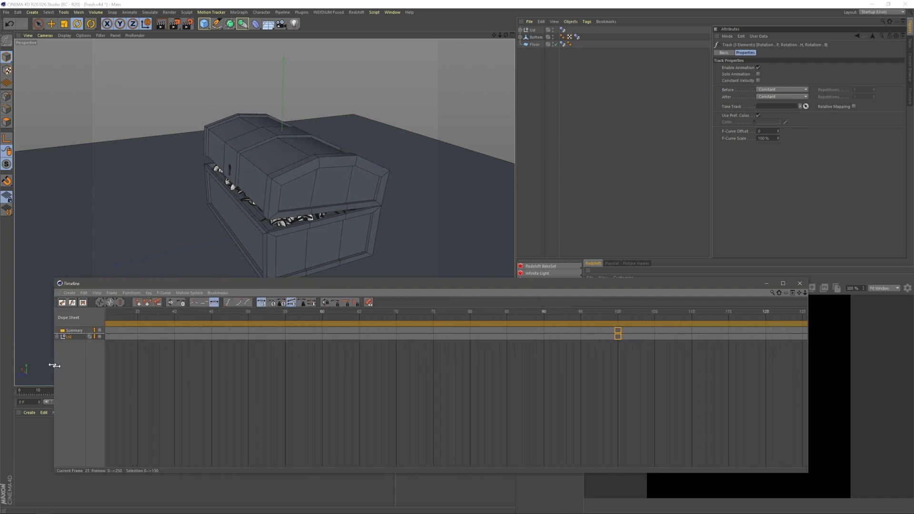
pyautogui.click(182, 313)
pyautogui.moveTo(177, 313); pyautogui.dragTo(43, 319)
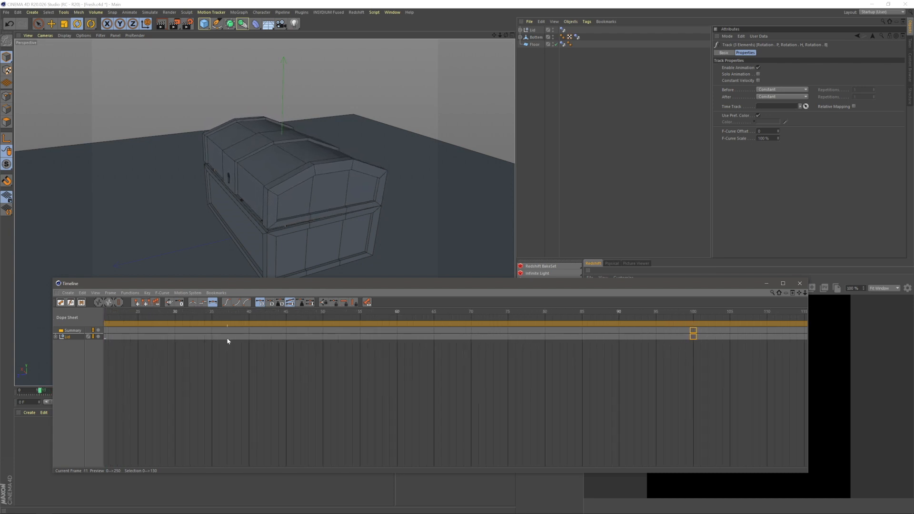
# - Set the Lid's keyframes at frames 0 and 100 to linear interpolation
pyautogui.click(255, 353)
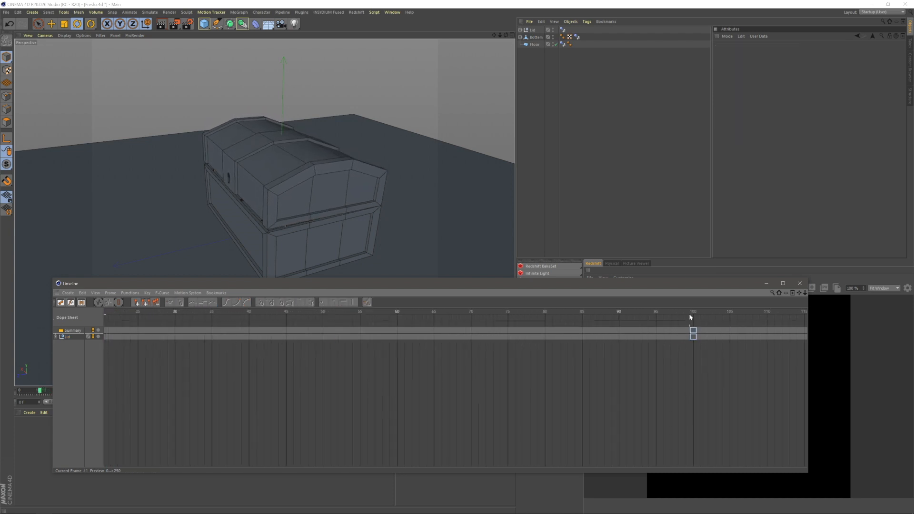
pyautogui.click(694, 329)
pyautogui.moveTo(694, 315); pyautogui.dragTo(1, 318)
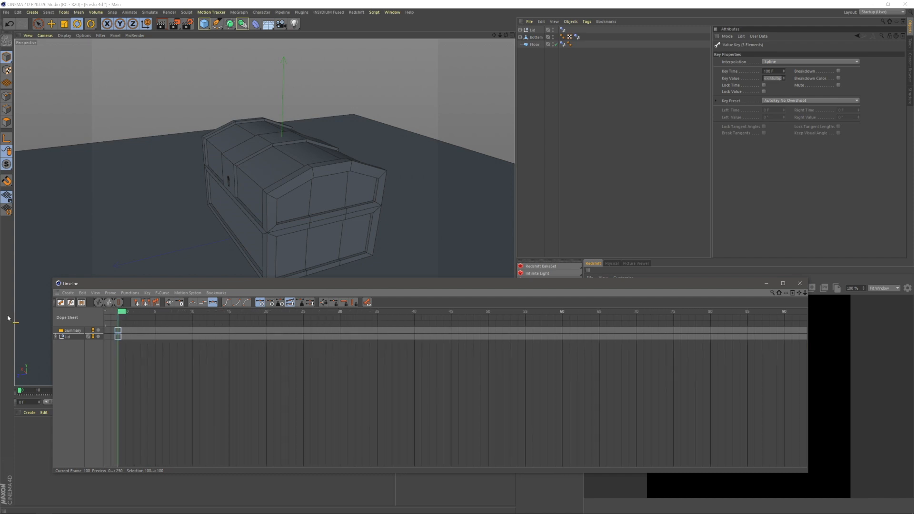
pyautogui.click(119, 343)
pyautogui.click(119, 332)
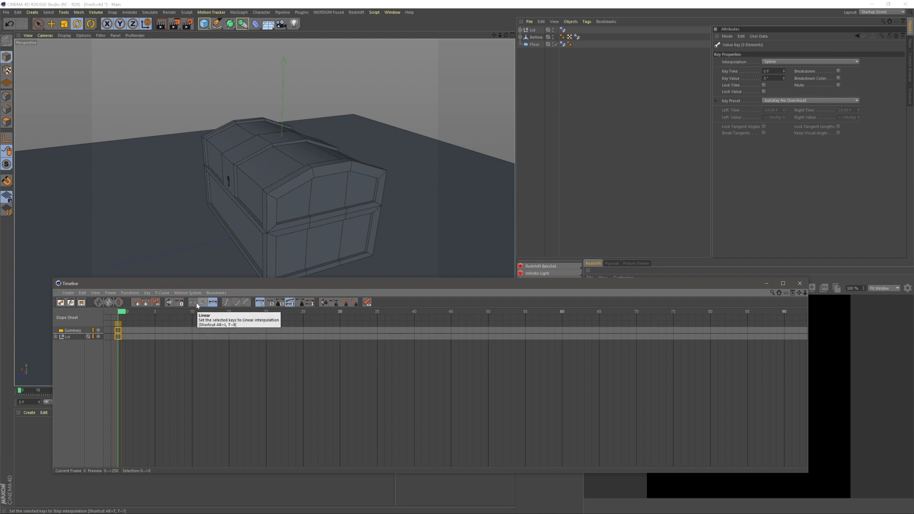
pyautogui.click(193, 304)
pyautogui.moveTo(120, 315); pyautogui.dragTo(755, 312)
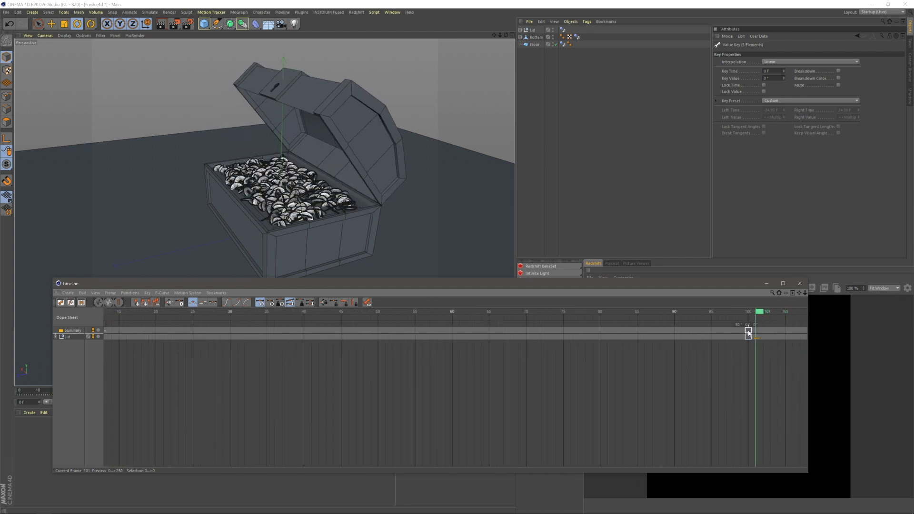
pyautogui.click(192, 303)
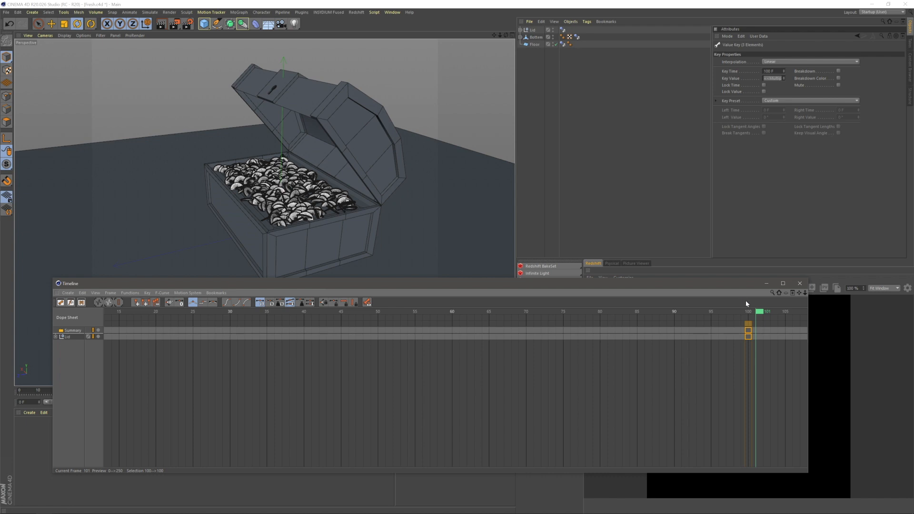
# - Move the Lid's closing keyframe to frame 150 and give it linear interpolation
pyautogui.moveTo(760, 313)
pyautogui.mouseDown()
pyautogui.moveTo(913, 314)
pyautogui.moveTo(765, 324)
pyautogui.mouseUp()
pyautogui.click(736, 336)
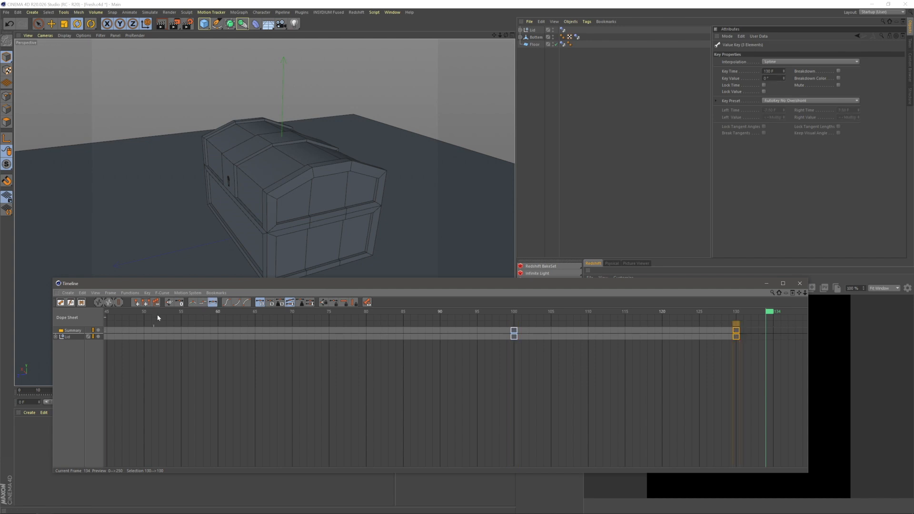
pyautogui.moveTo(737, 335); pyautogui.dragTo(719, 337)
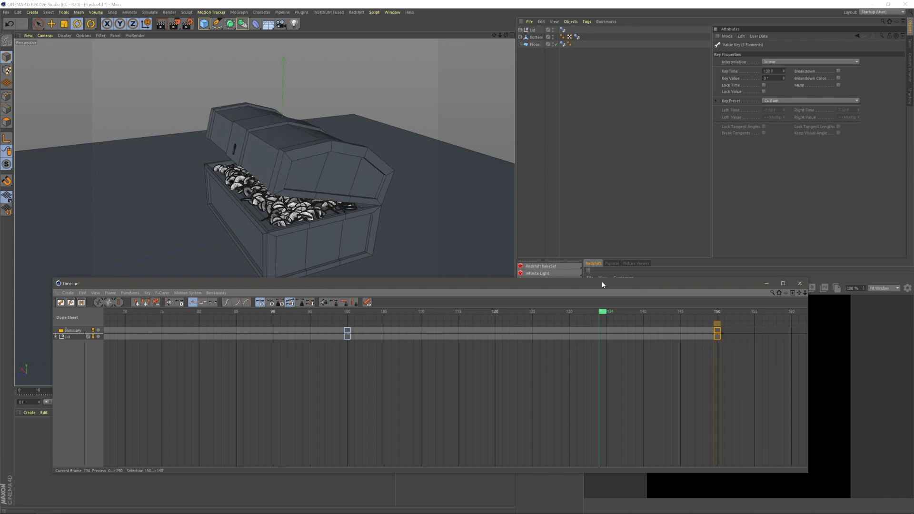
# - Shrink the Timeline window clear of the chest and play the retimed lid animation from the start
pyautogui.moveTo(602, 285); pyautogui.dragTo(725, 190)
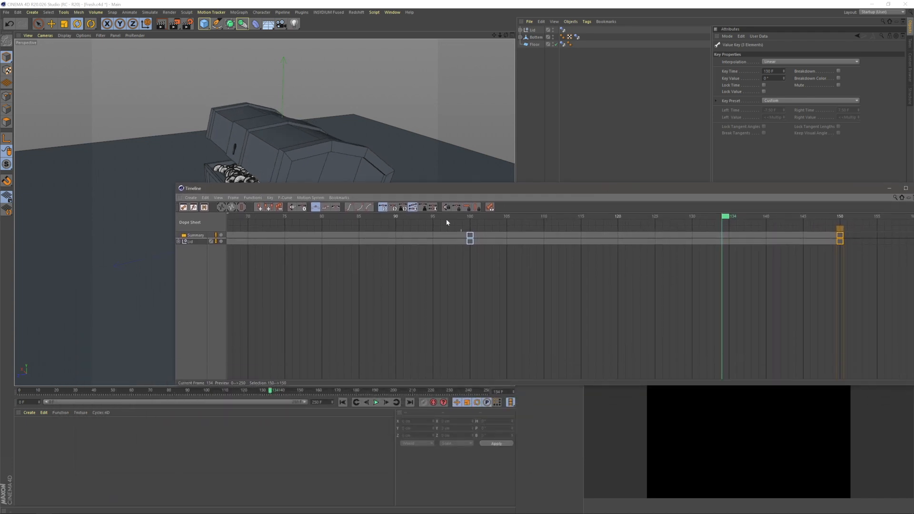
pyautogui.moveTo(176, 269); pyautogui.dragTo(452, 305)
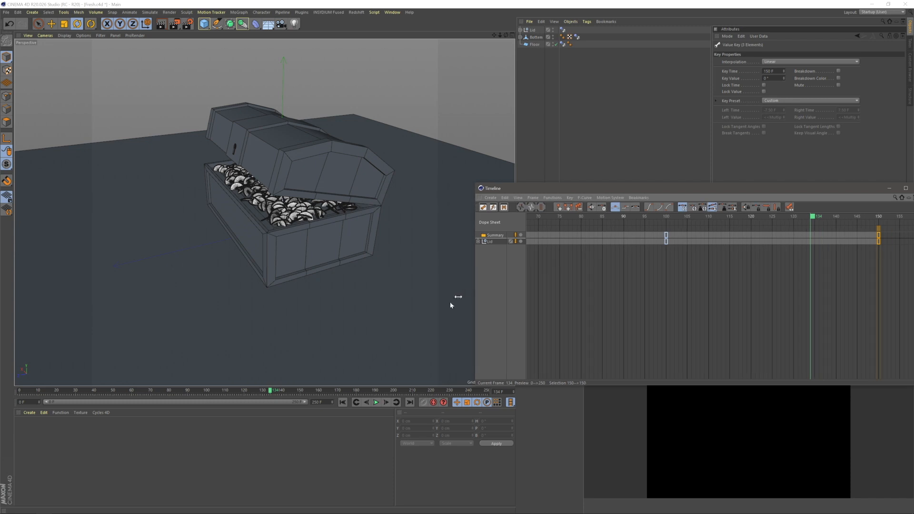
pyautogui.click(343, 402)
pyautogui.click(376, 403)
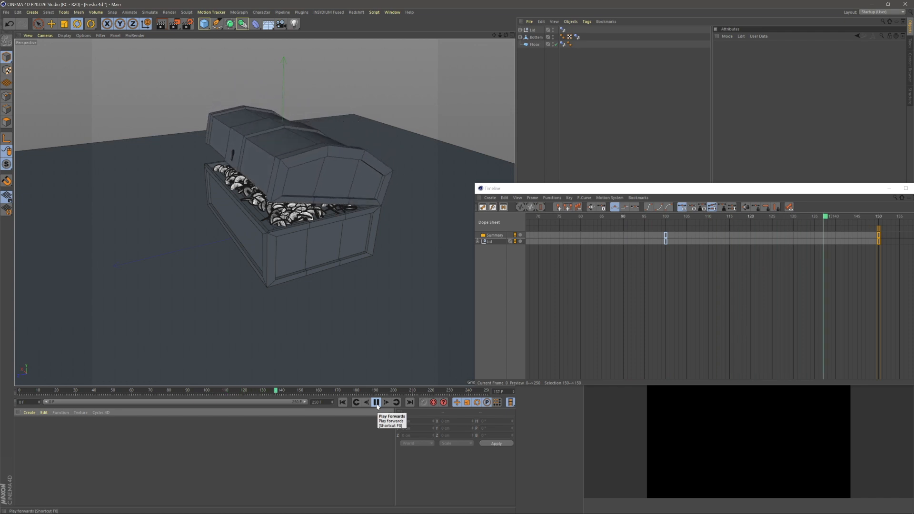
pyautogui.click(377, 405)
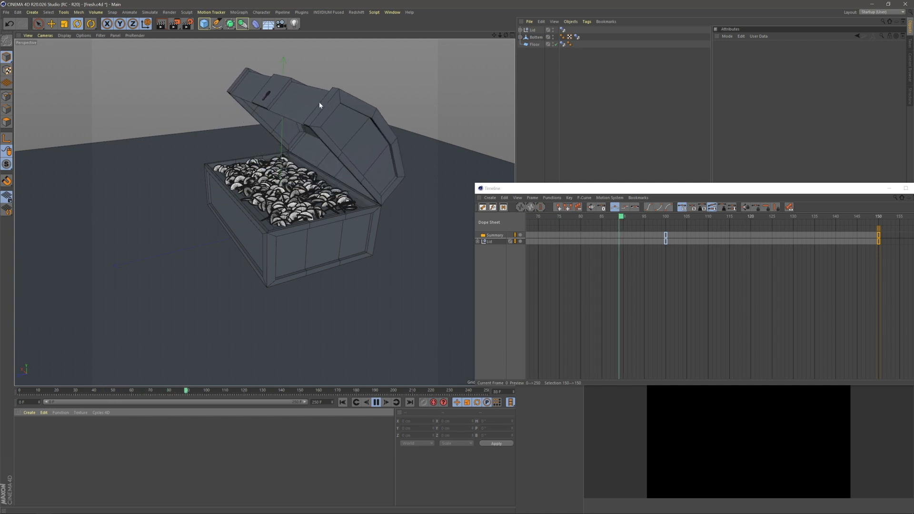
pyautogui.click(376, 403)
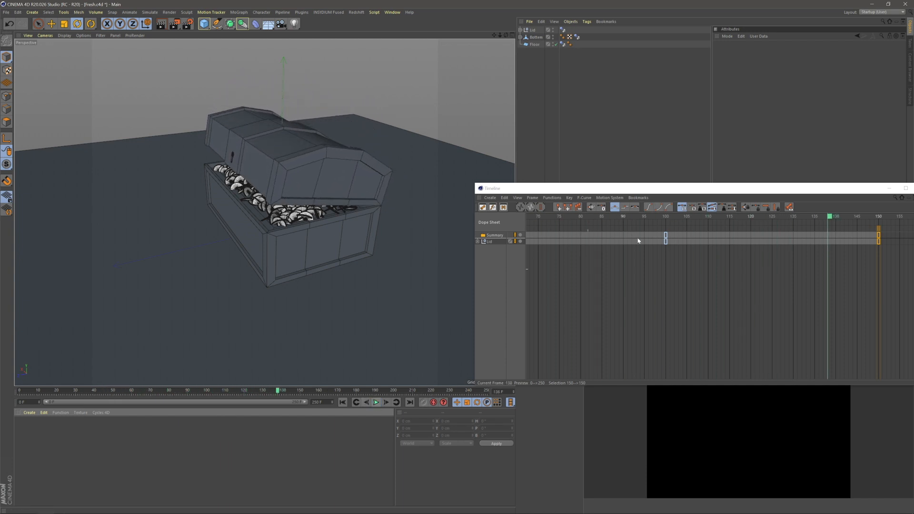
# - Change the Lid's keyframe at frame 100 to spline interpolation and play the animation from the start
pyautogui.moveTo(667, 189); pyautogui.dragTo(641, 187)
pyautogui.click(666, 236)
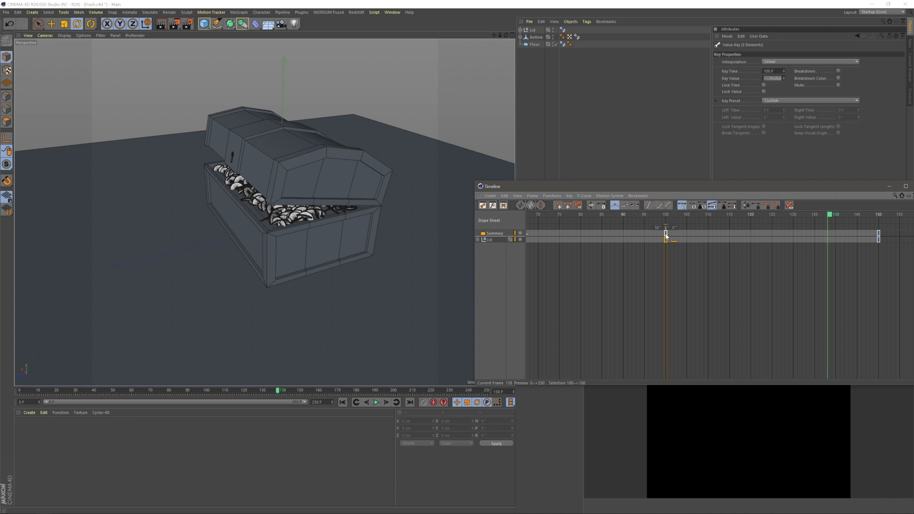
pyautogui.click(631, 209)
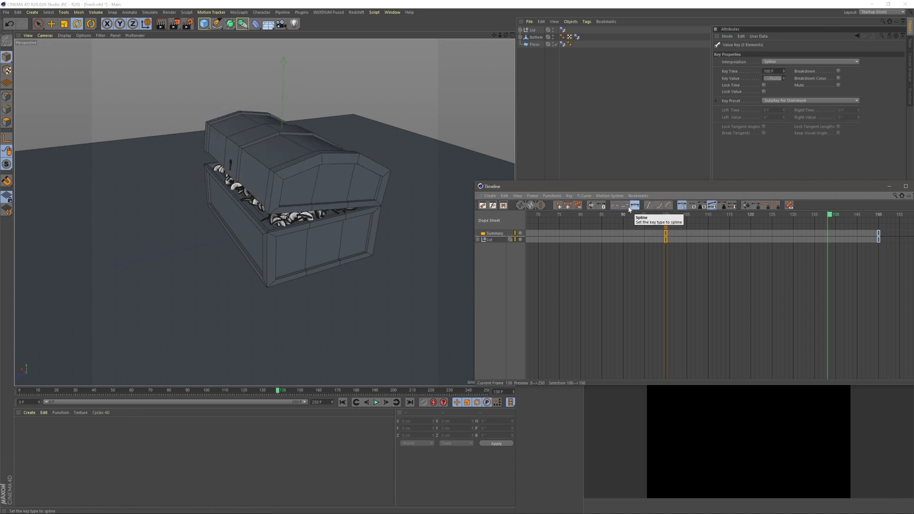
pyautogui.click(343, 402)
pyautogui.click(376, 402)
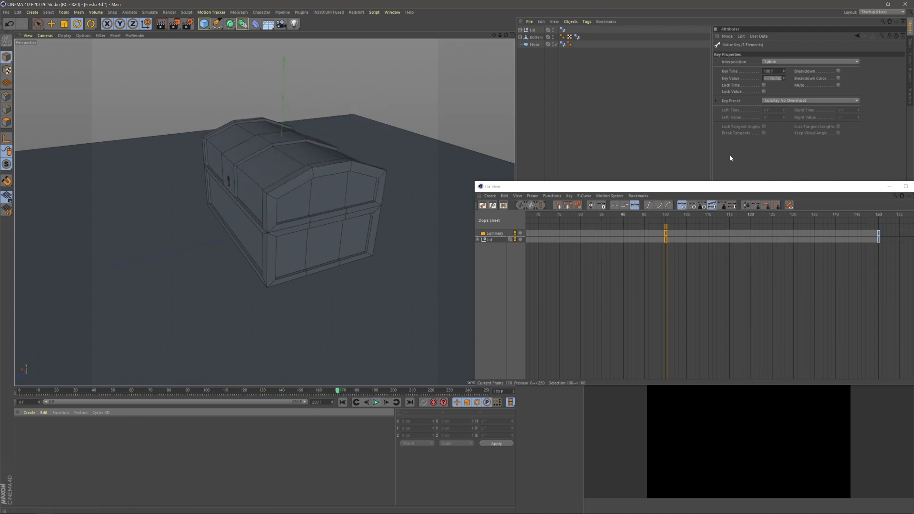
# - Close the Timeline window, and return from the treasure chest reference clip in the browser to Cinema 4D
pyautogui.moveTo(727, 191); pyautogui.dragTo(600, 180)
pyautogui.click(765, 176)
pyautogui.keyDown('alt'); pyautogui.moveTo(341, 226); pyautogui.dragTo(320, 226); pyautogui.keyUp('alt')
pyautogui.scroll(-4, 338, 246)
pyautogui.scroll(5, 310, 210)
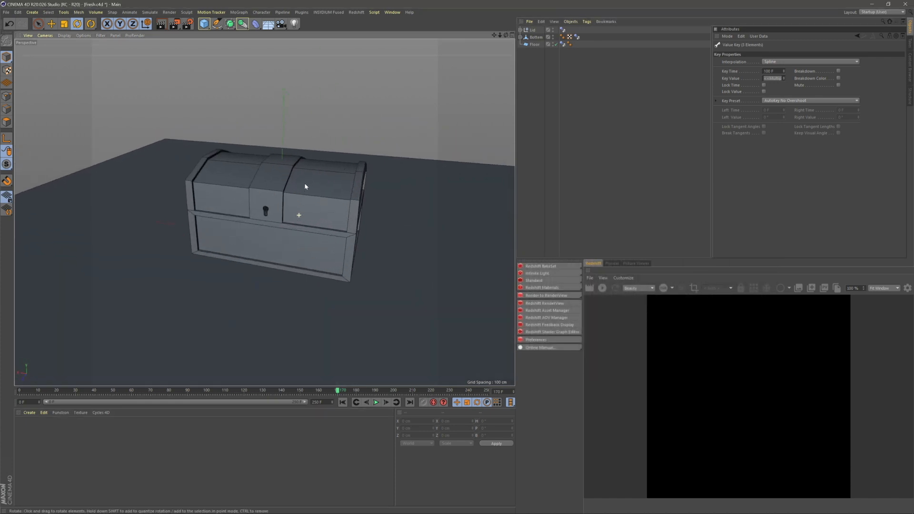
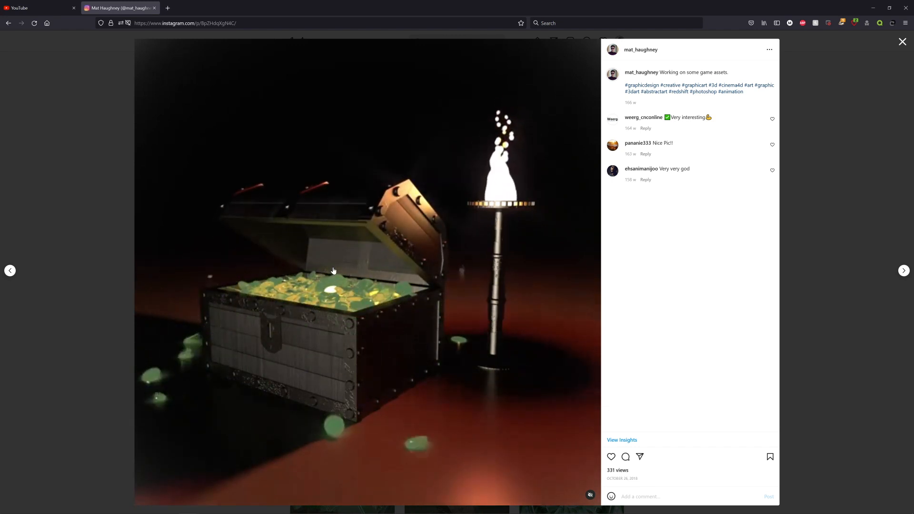
pyautogui.hotkey('alt', 'Tab')
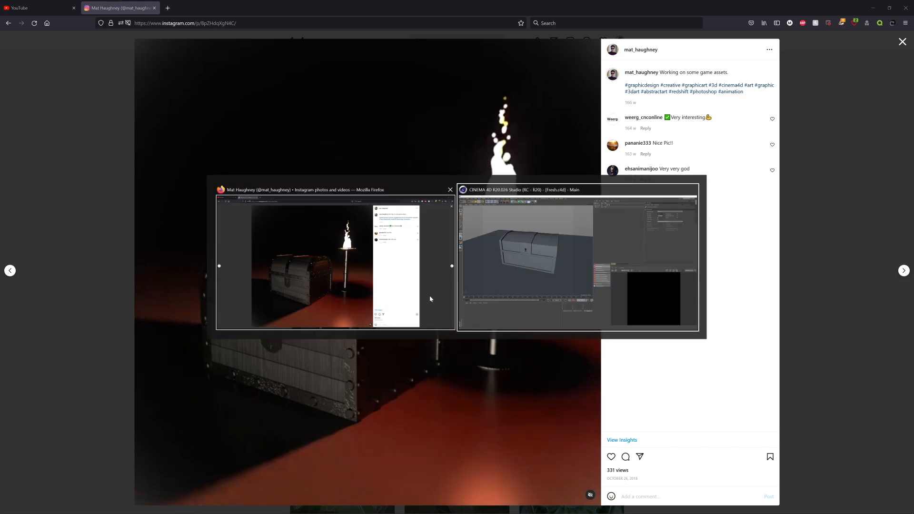
pyautogui.keyDown('alt'); pyautogui.moveTo(310, 206); pyautogui.dragTo(294, 206); pyautogui.keyUp('alt')
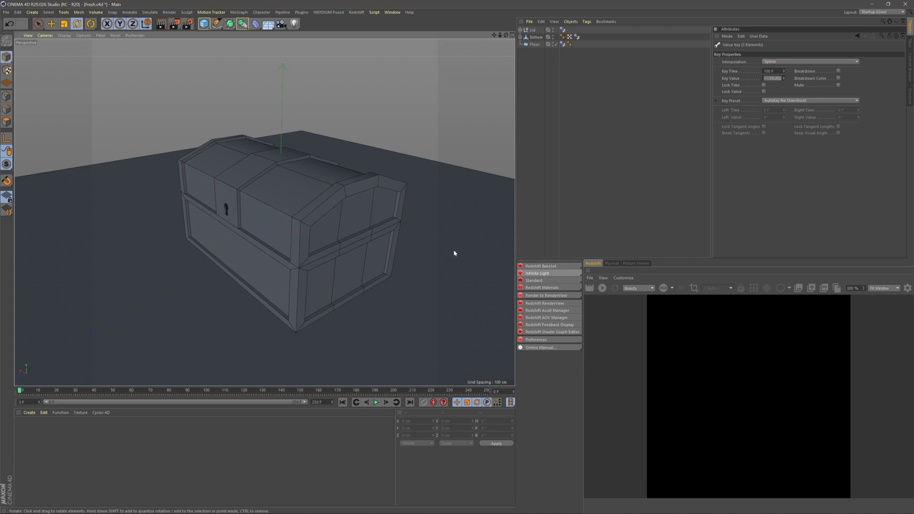
# - Add a second MoGraph Cloner and place a copy of the coin Cylinder inside it
pyautogui.click(239, 12)
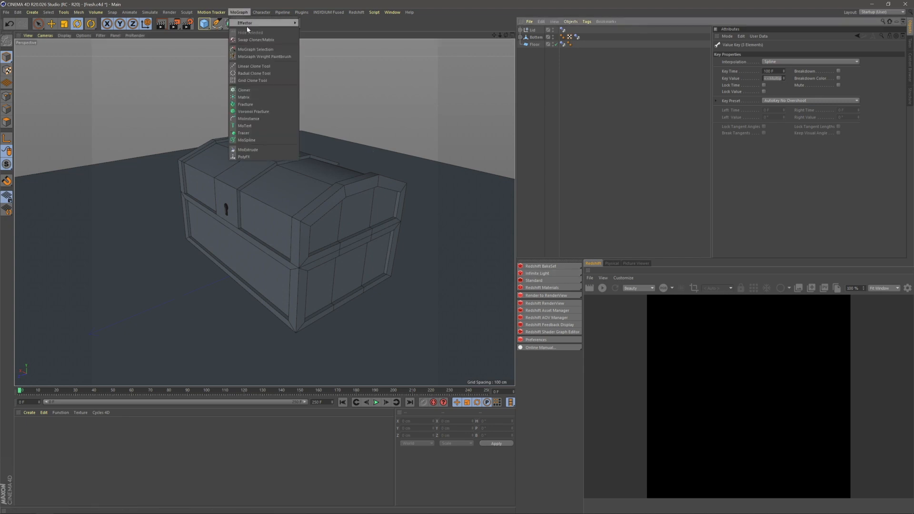
pyautogui.click(252, 90)
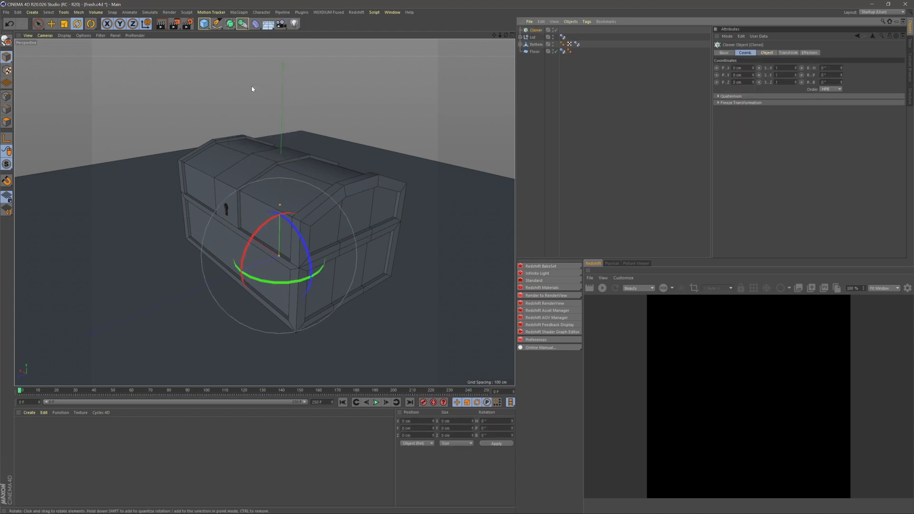
pyautogui.click(521, 43)
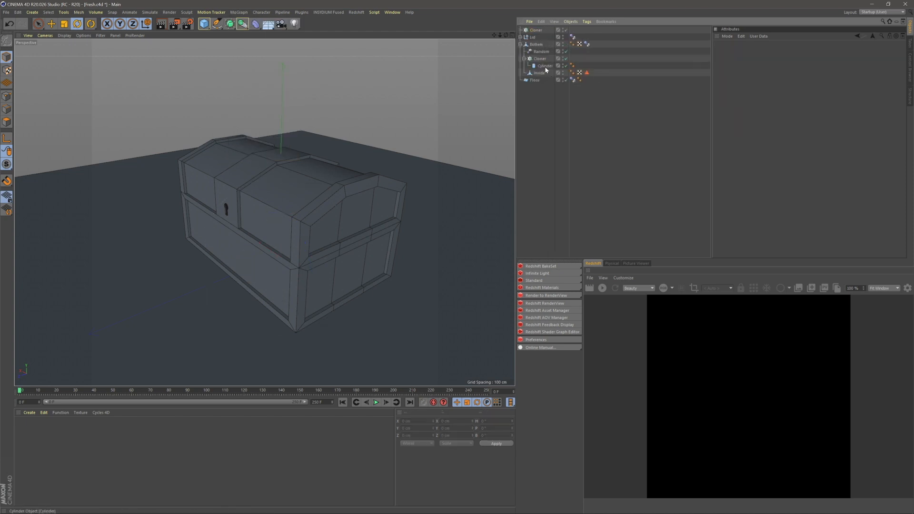
pyautogui.moveTo(547, 70); pyautogui.dragTo(551, 66)
pyautogui.moveTo(535, 32); pyautogui.dragTo(535, 33)
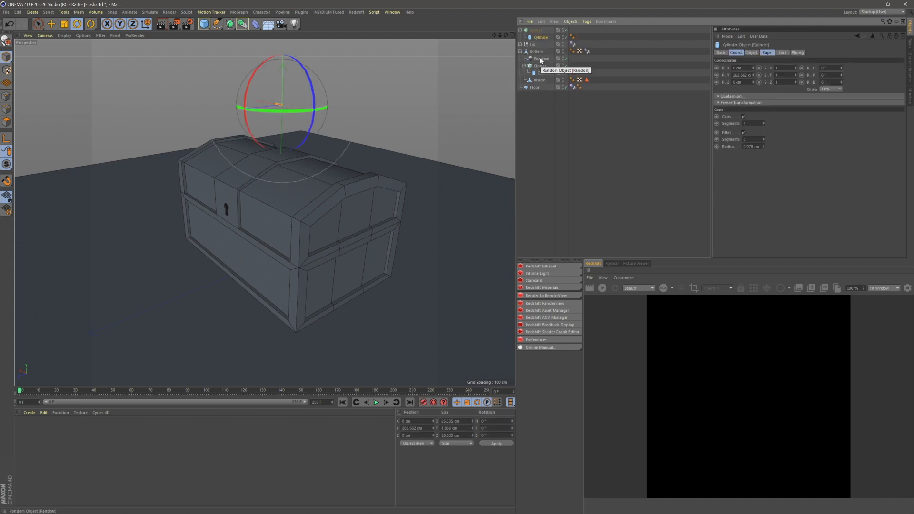
pyautogui.click(536, 30)
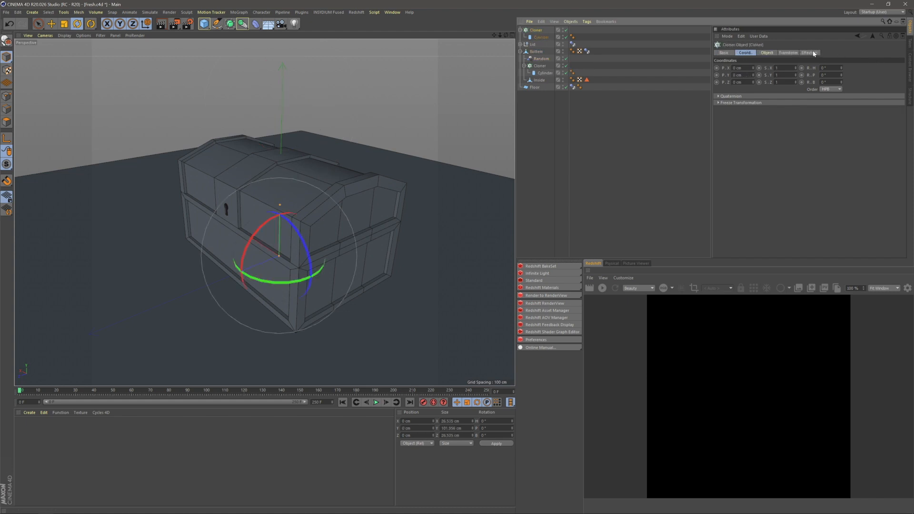
pyautogui.click(810, 53)
pyautogui.moveTo(542, 59); pyautogui.dragTo(809, 90)
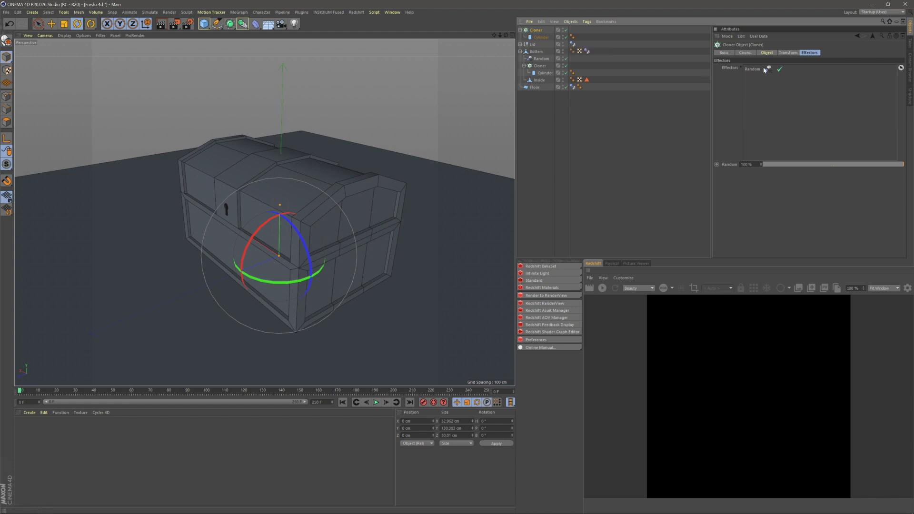
pyautogui.moveTo(759, 70); pyautogui.dragTo(622, 72)
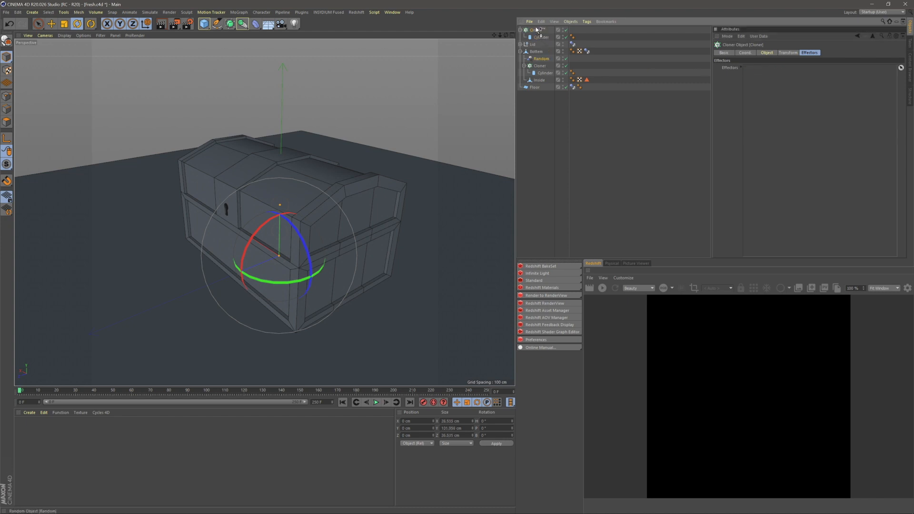
# - Copy the existing Random effector to the top level above the new Cloner and review the copy's falloff and deformer settings
pyautogui.moveTo(537, 30); pyautogui.dragTo(536, 28)
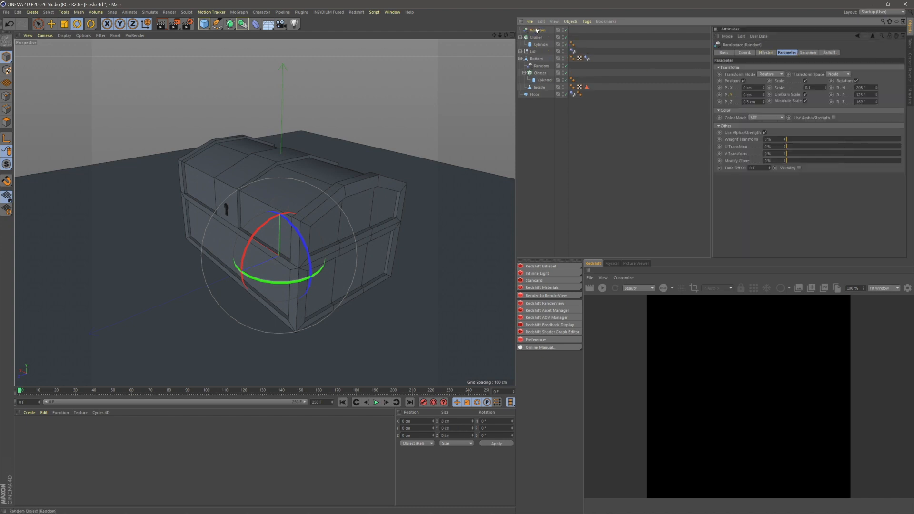
pyautogui.click(832, 53)
pyautogui.click(807, 52)
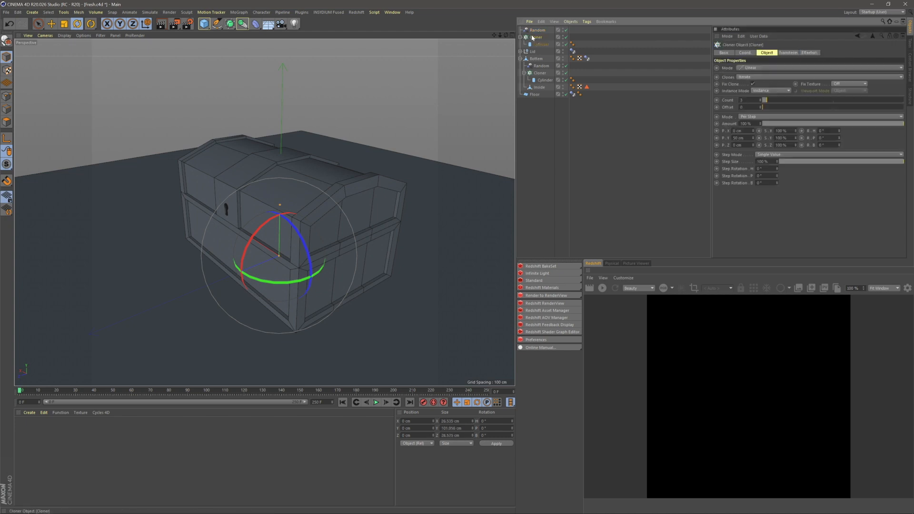
# - Assign the copied top-level Random effector to the new Cloner's effectors list, using the chest's original Cloner as reference
pyautogui.click(787, 53)
pyautogui.click(808, 52)
pyautogui.click(787, 52)
pyautogui.click(536, 37)
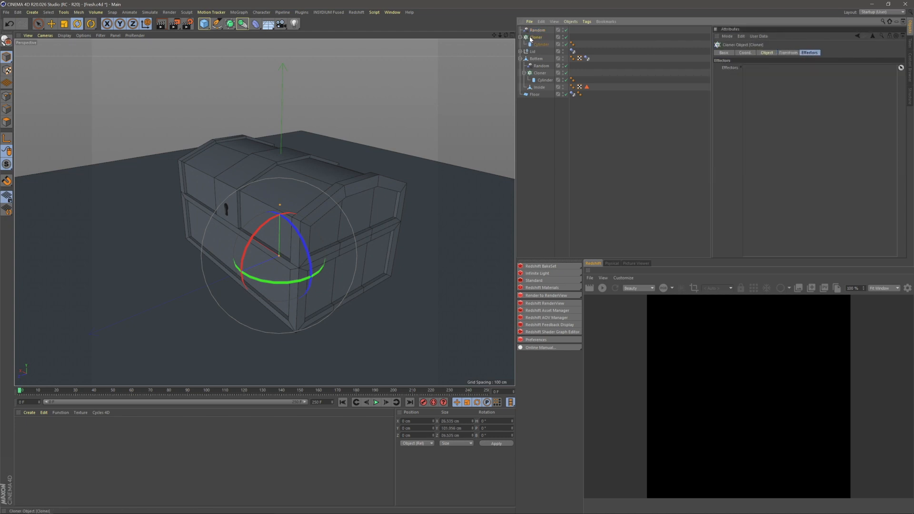
pyautogui.click(788, 52)
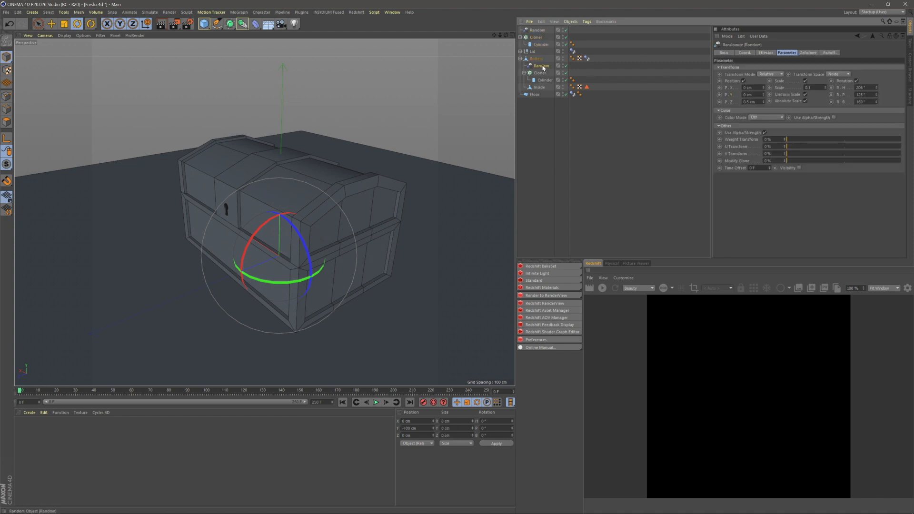
pyautogui.click(531, 59)
pyautogui.click(539, 74)
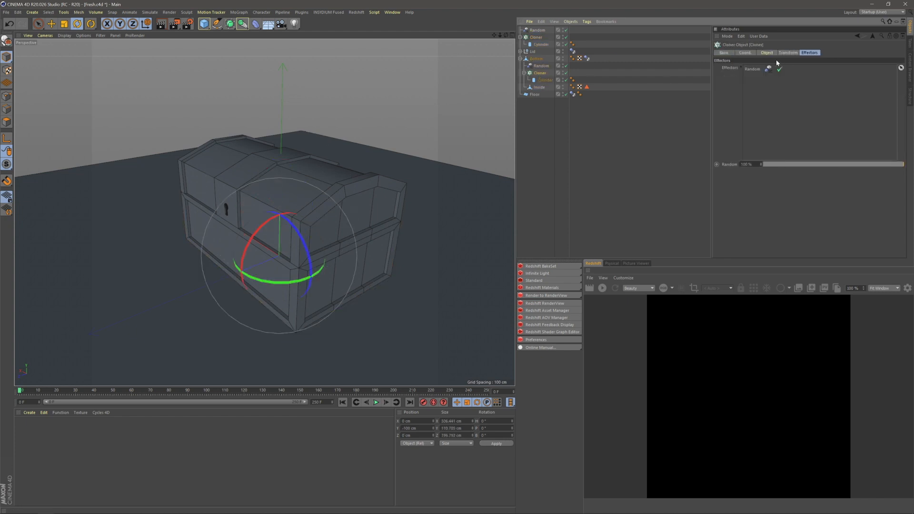
pyautogui.click(536, 30)
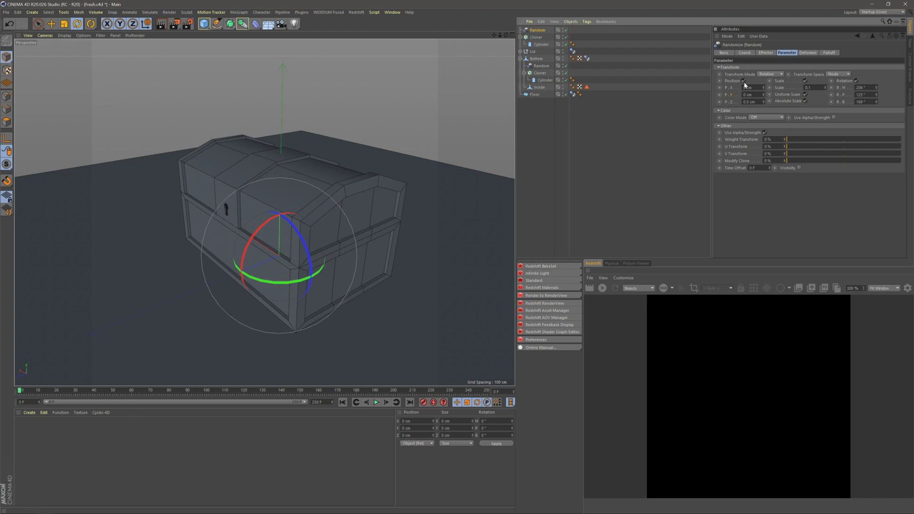
pyautogui.click(592, 147)
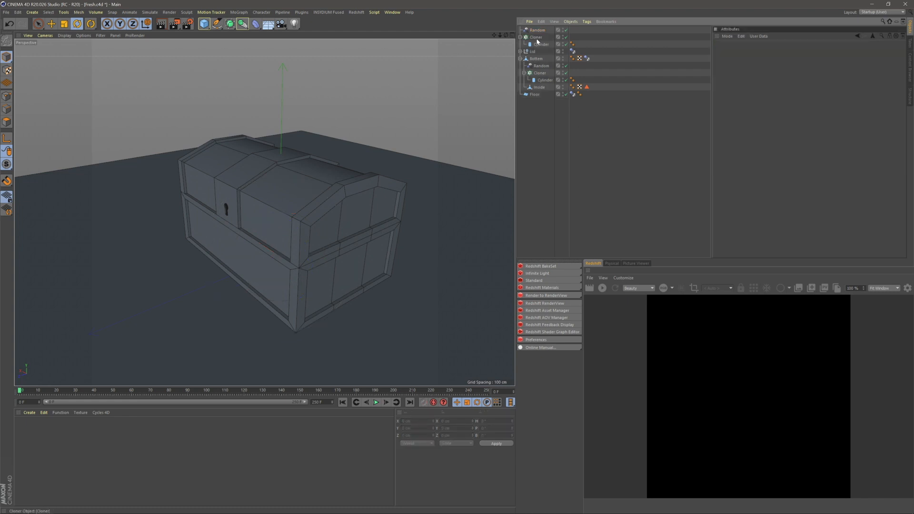
# - Go to frame 81 with the lid open and move the new Cloner up and out in front of the chest
pyautogui.moveTo(19, 392); pyautogui.dragTo(171, 392)
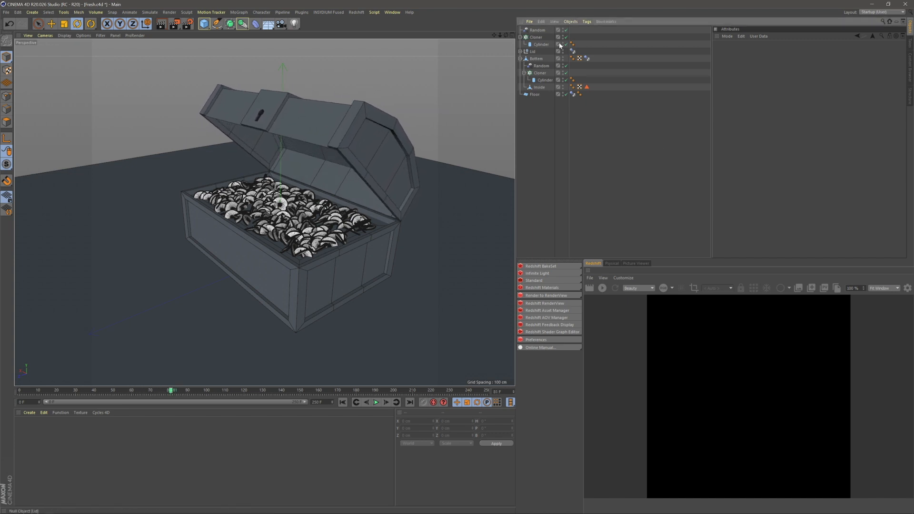
pyautogui.click(537, 38)
pyautogui.press('space')
pyautogui.moveTo(281, 204); pyautogui.dragTo(282, 145)
pyautogui.moveTo(251, 206); pyautogui.dragTo(171, 228)
pyautogui.click(529, 38)
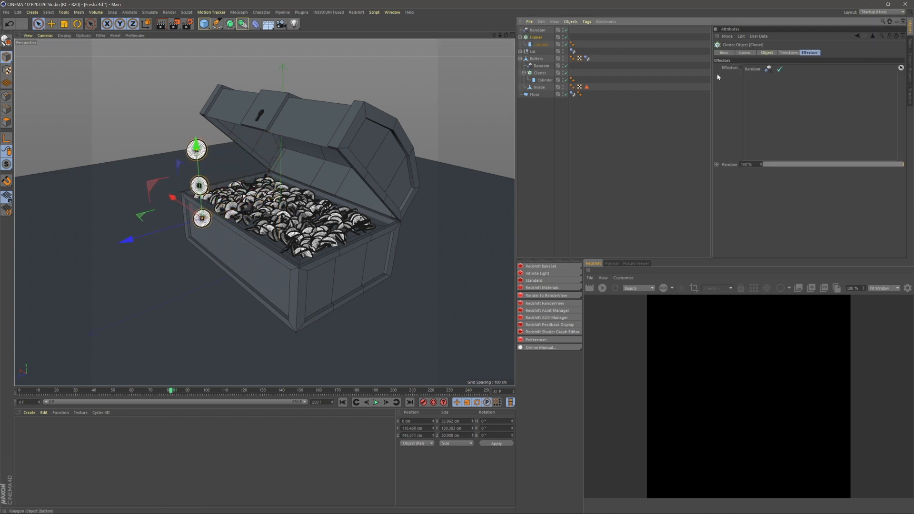
# - Reduce the new Cloner's count to 1 and move it back among the coins, to about Y 106 cm and Z -1.6 cm
pyautogui.click(768, 53)
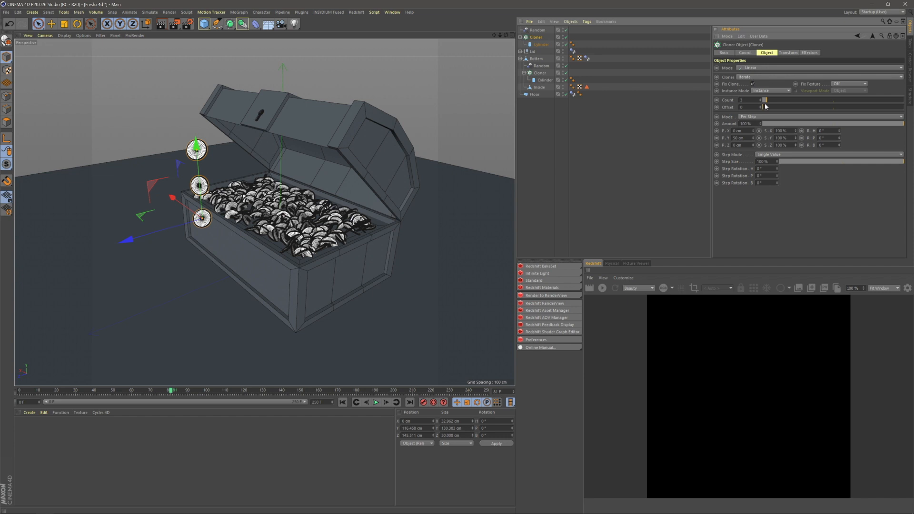
pyautogui.moveTo(767, 102); pyautogui.dragTo(764, 102)
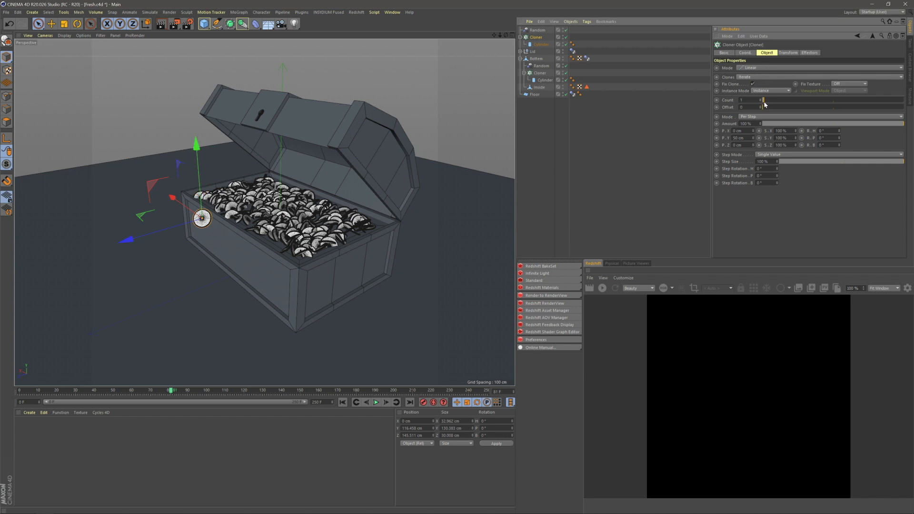
pyautogui.moveTo(127, 238)
pyautogui.mouseDown()
pyautogui.moveTo(256, 218)
pyautogui.moveTo(348, 186)
pyautogui.mouseUp()
pyautogui.scroll(5, 256, 218)
pyautogui.moveTo(277, 131)
pyautogui.mouseDown()
pyautogui.moveTo(286, 195)
pyautogui.moveTo(285, 174)
pyautogui.mouseUp()
# - Set the new Cloner's Y step offset to 0 cm and raise its count to 58
pyautogui.doubleClick(739, 138)
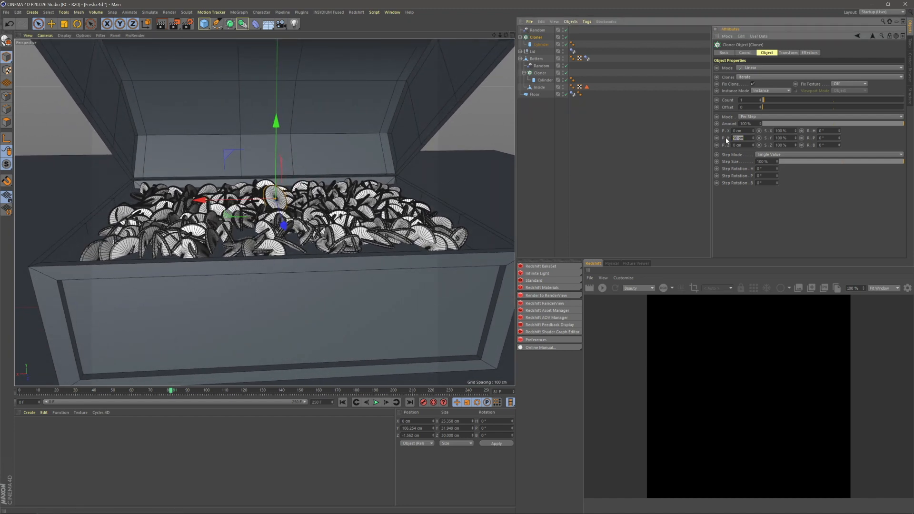
pyautogui.moveTo(769, 101); pyautogui.dragTo(828, 99)
pyautogui.click(652, 148)
pyautogui.keyDown('alt'); pyautogui.moveTo(277, 191); pyautogui.dragTo(290, 151, button='right'); pyautogui.keyUp('alt')
pyautogui.keyDown('alt'); pyautogui.moveTo(290, 151); pyautogui.dragTo(317, 213); pyautogui.keyUp('alt')
pyautogui.keyDown('alt'); pyautogui.moveTo(213, 223); pyautogui.dragTo(167, 193); pyautogui.keyUp('alt')
pyautogui.keyDown('alt'); pyautogui.moveTo(168, 193); pyautogui.dragTo(138, 195, button='right'); pyautogui.keyUp('alt')
# - Reposition the new Cloner at about X -1.9, Y 113, Z 8.5 cm over the coins and set its count to 0
pyautogui.click(538, 30)
pyautogui.click(536, 38)
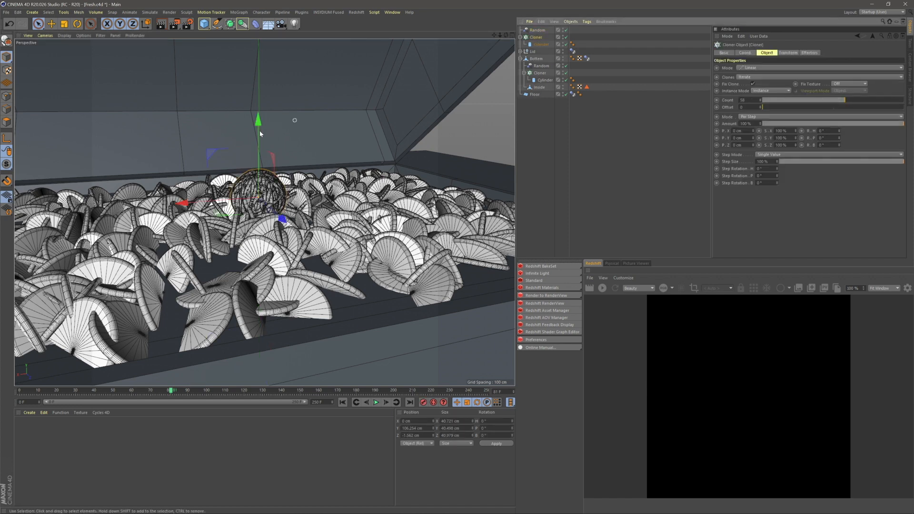
pyautogui.moveTo(261, 141); pyautogui.dragTo(261, 141)
pyautogui.moveTo(283, 208); pyautogui.dragTo(178, 204)
pyautogui.moveTo(267, 191); pyautogui.dragTo(287, 172)
pyautogui.moveTo(786, 101); pyautogui.dragTo(761, 101)
pyautogui.click(608, 156)
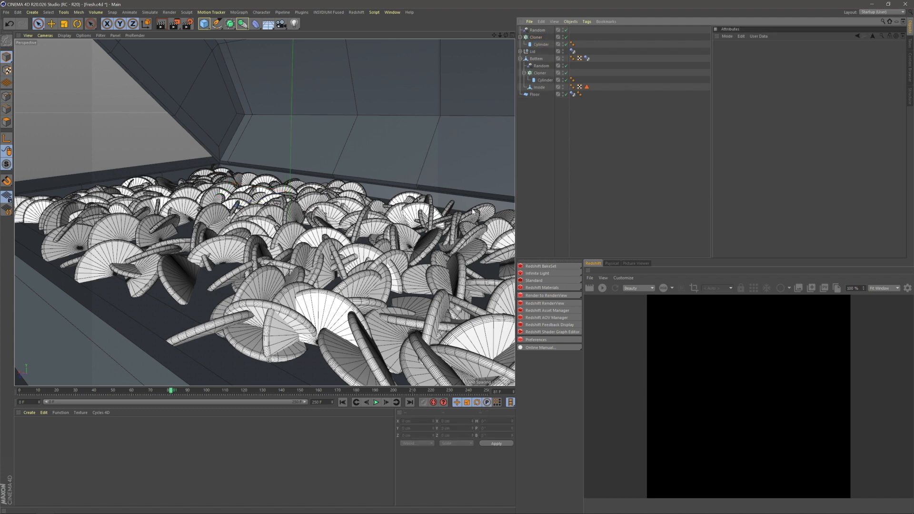
# - Go to frame 10, select the new top-level Cloner and turn on automatic keyframing
pyautogui.scroll(-5, 286, 292)
pyautogui.moveTo(171, 393); pyautogui.dragTo(39, 404)
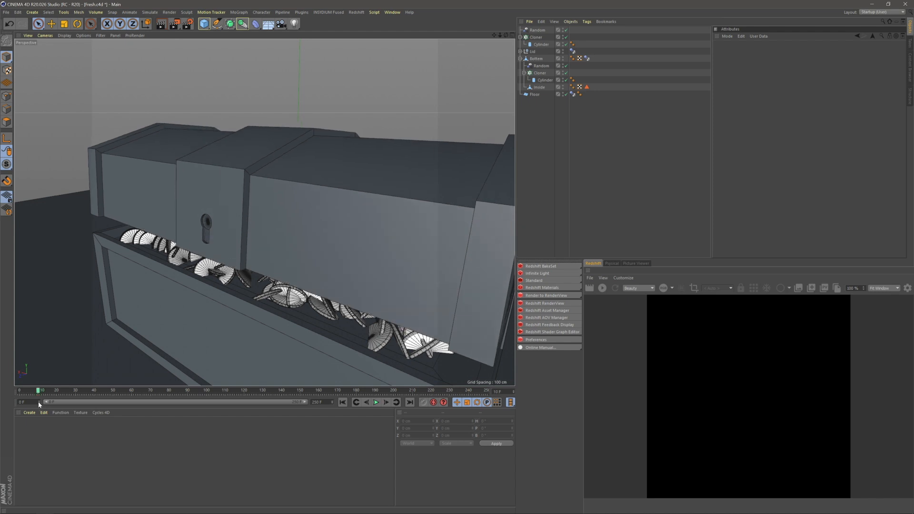
pyautogui.scroll(-5, 221, 342)
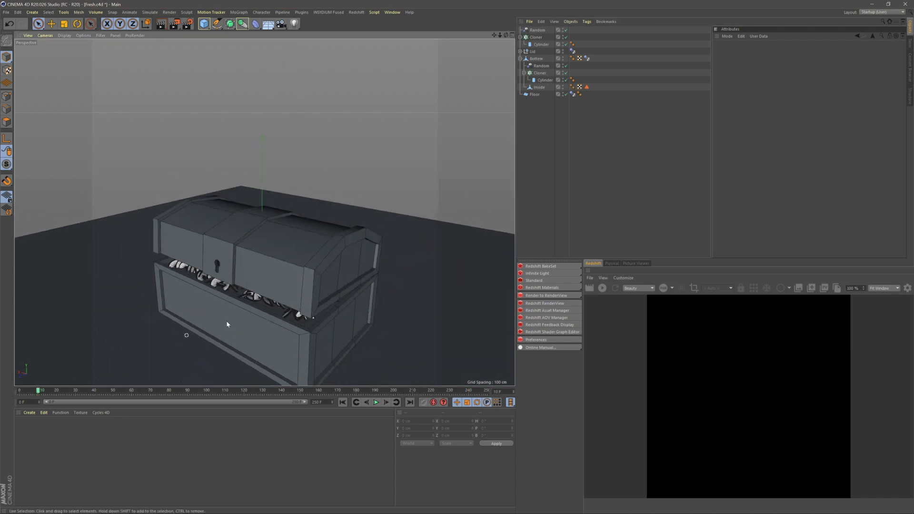
pyautogui.keyDown('alt'); pyautogui.moveTo(220, 342); pyautogui.dragTo(286, 334); pyautogui.keyUp('alt')
pyautogui.click(536, 37)
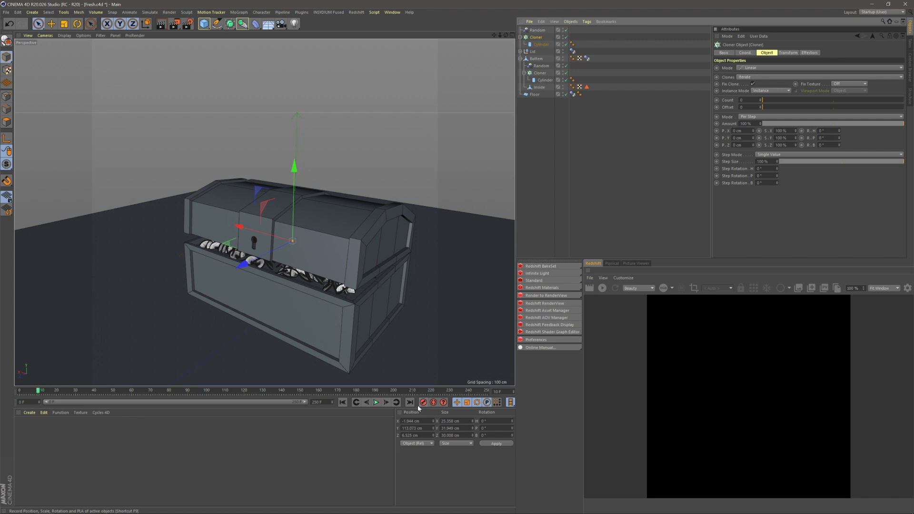
pyautogui.click(434, 403)
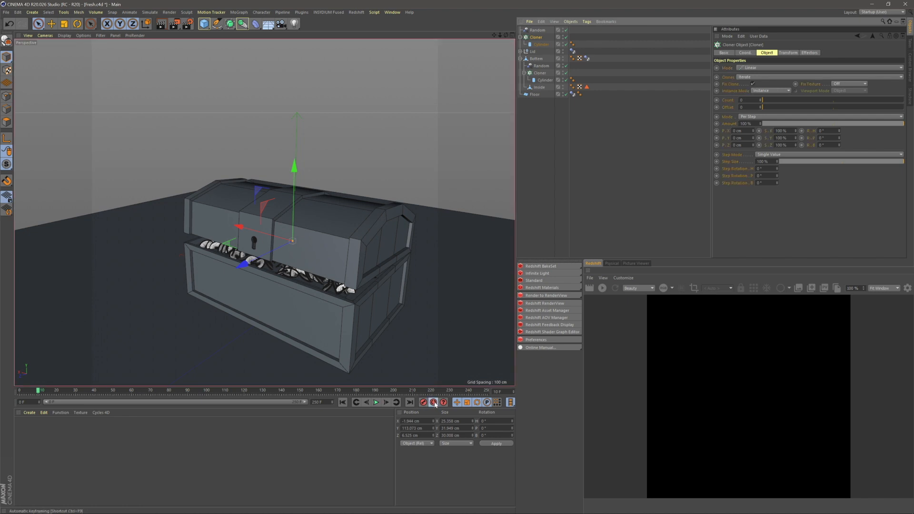
# - Keyframe the new Cloner's count at 100 on frame 100
pyautogui.moveTo(40, 391); pyautogui.dragTo(206, 393)
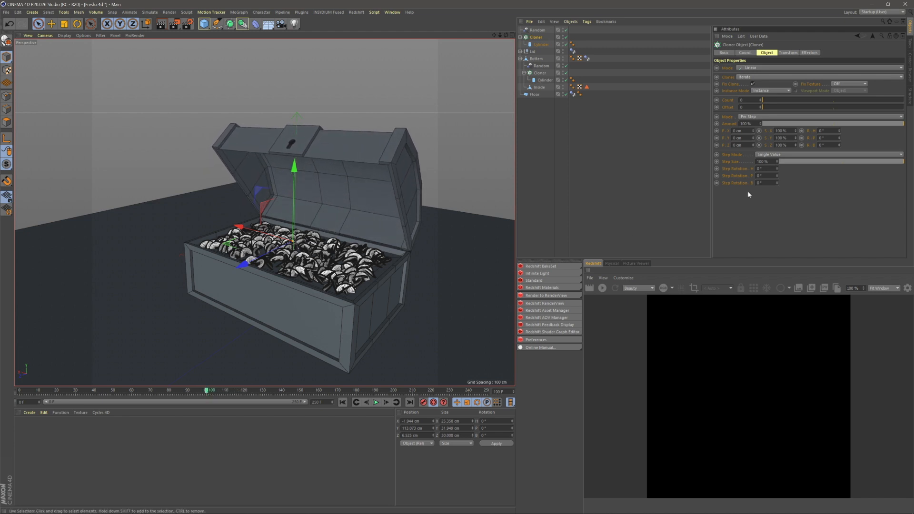
pyautogui.click(770, 101)
pyautogui.moveTo(770, 101); pyautogui.dragTo(784, 102)
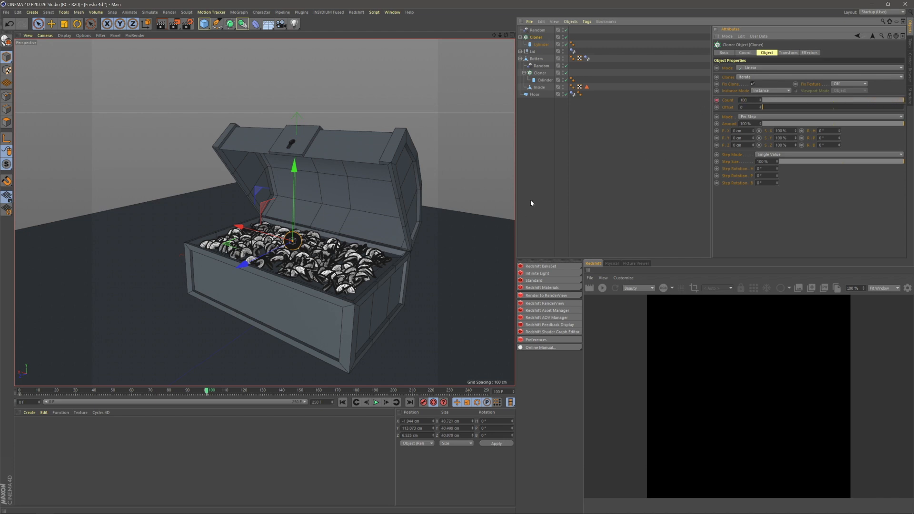
pyautogui.click(619, 200)
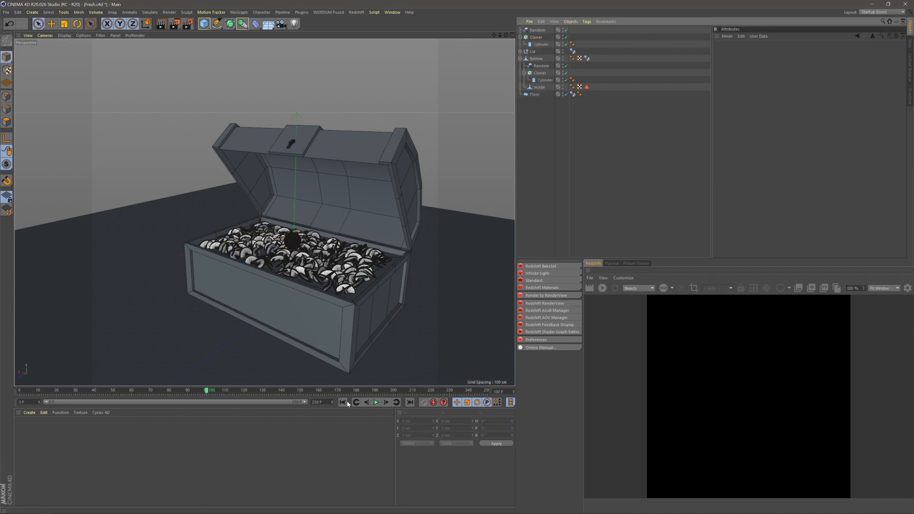
# - Play the animation from the start, stop it at frame 108 and examine the growing clump of coins in the open chest
pyautogui.click(343, 403)
pyautogui.click(377, 403)
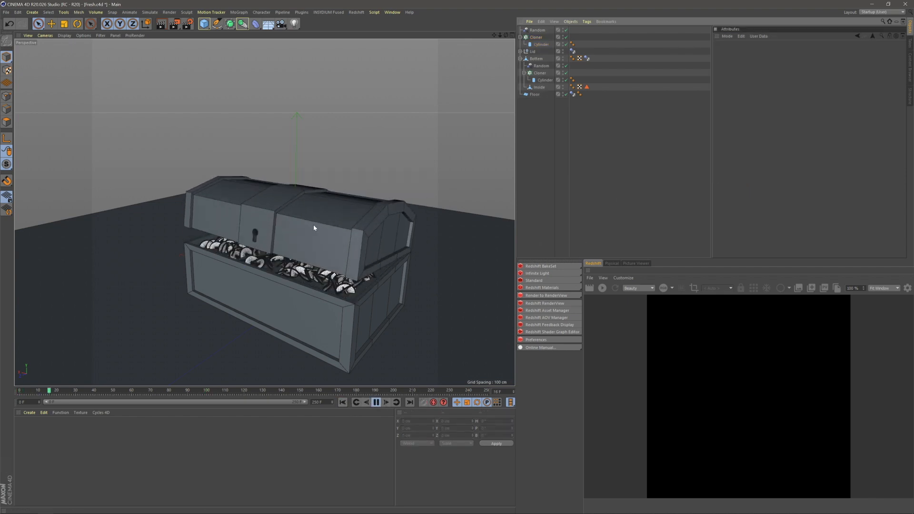
pyautogui.scroll(10, 286, 248)
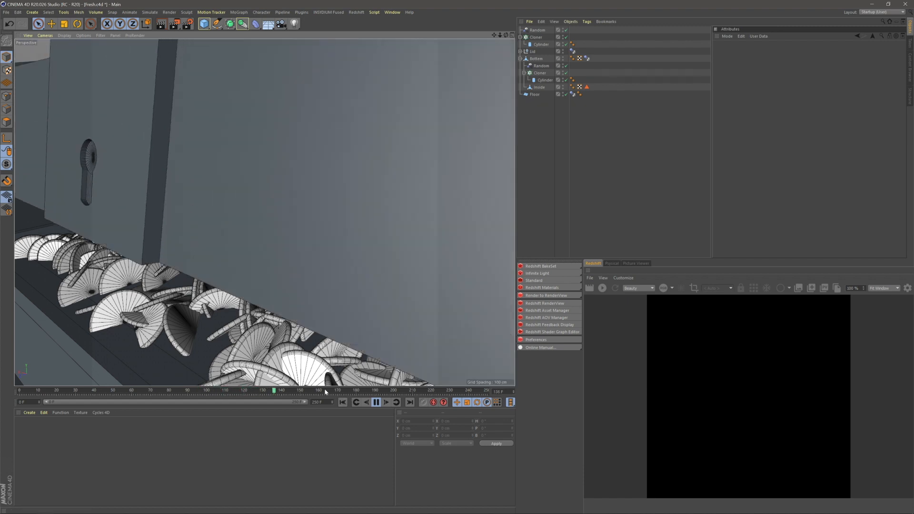
pyautogui.click(343, 404)
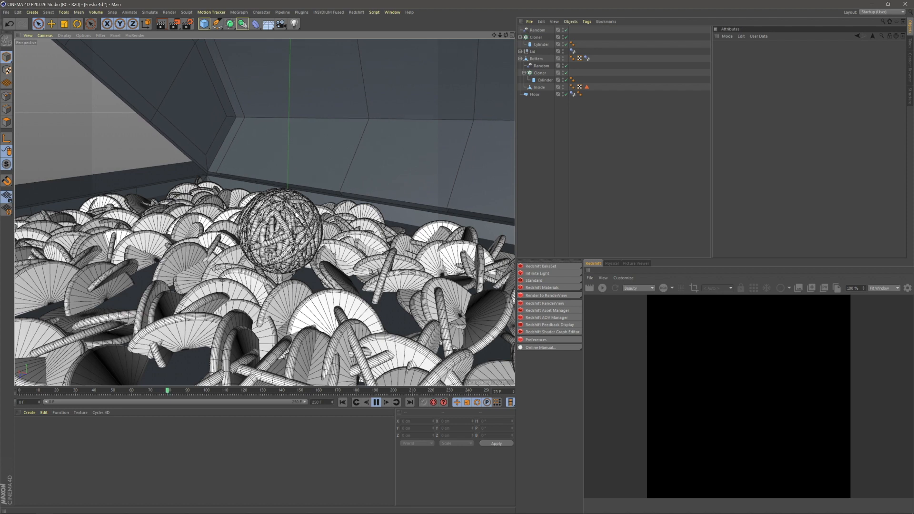
pyautogui.click(379, 407)
pyautogui.click(608, 174)
pyautogui.scroll(-10, 280, 298)
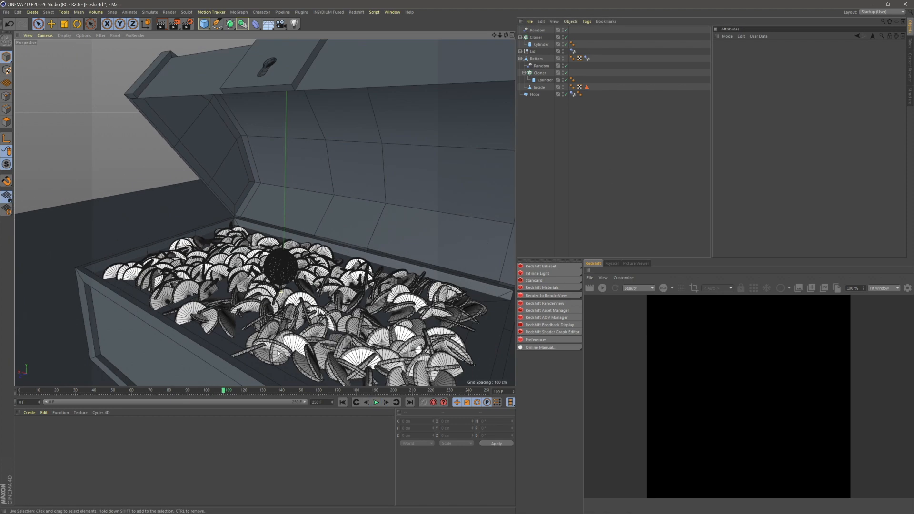
pyautogui.keyDown('alt'); pyautogui.moveTo(273, 253); pyautogui.dragTo(253, 223); pyautogui.keyUp('alt')
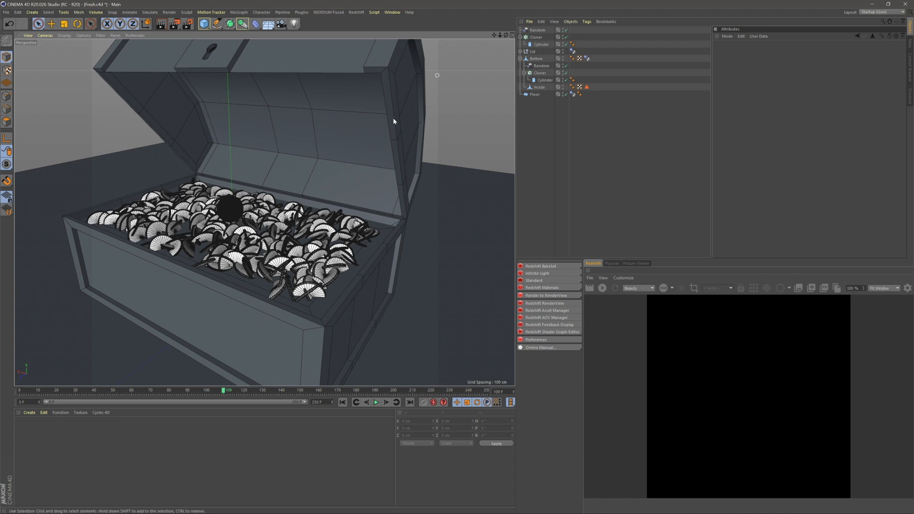
# - Add a Rigid Body simulation tag to the new top-level Cloner
pyautogui.rightClick(534, 41)
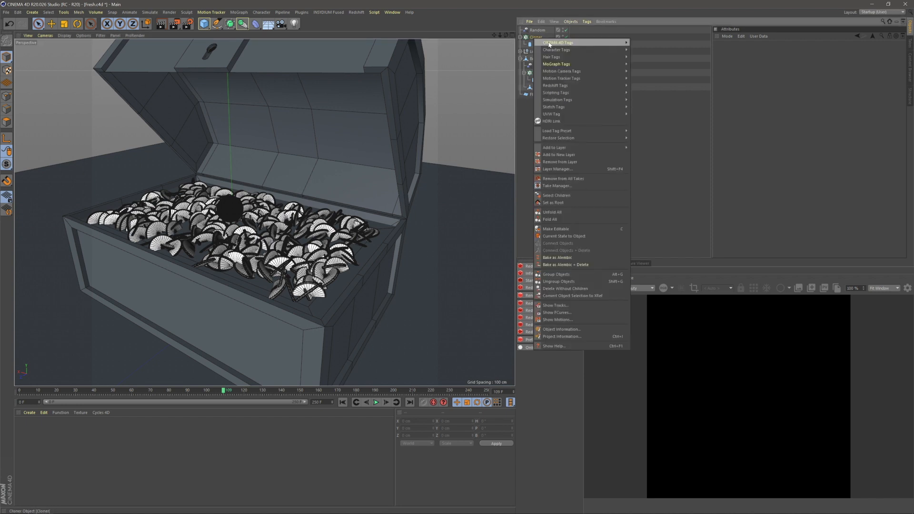
pyautogui.moveTo(564, 100)
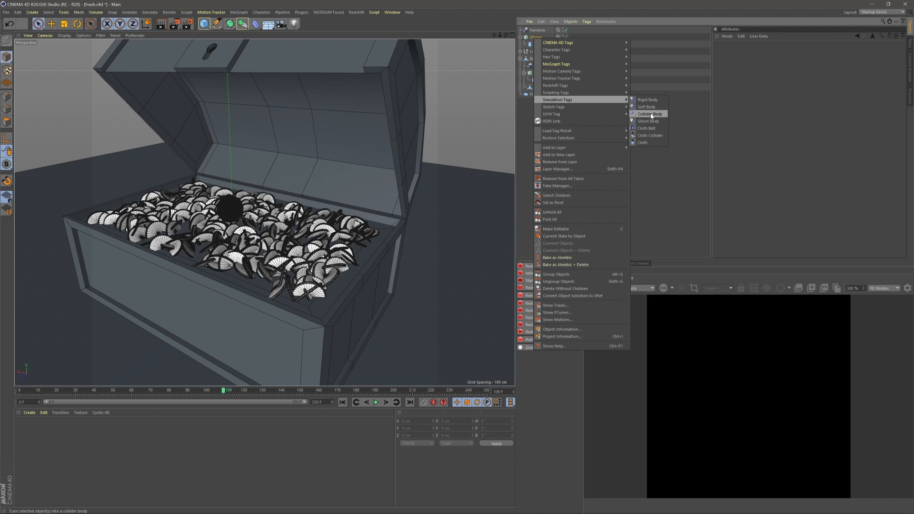
pyautogui.click(648, 101)
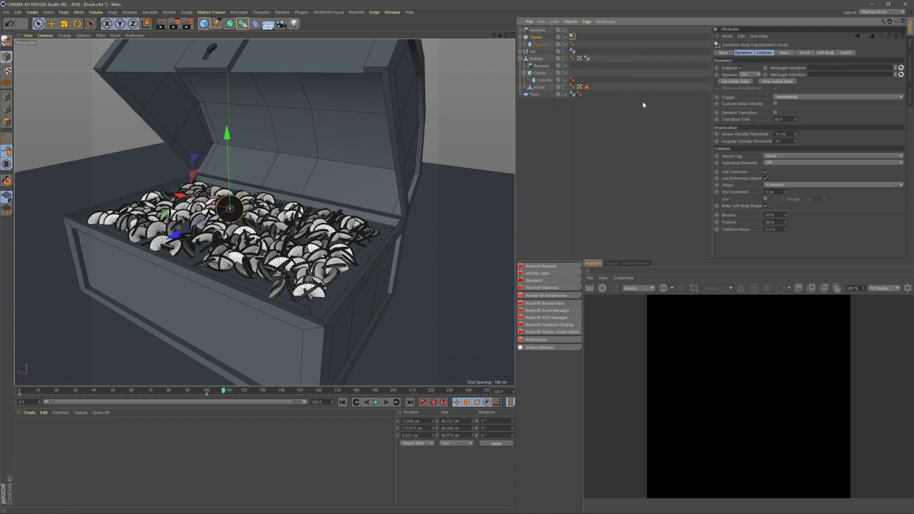
pyautogui.click(553, 142)
# - Play the simulation from the first frame and examine how the new Cloner's coins move over the chest's contents
pyautogui.click(342, 403)
pyautogui.click(376, 402)
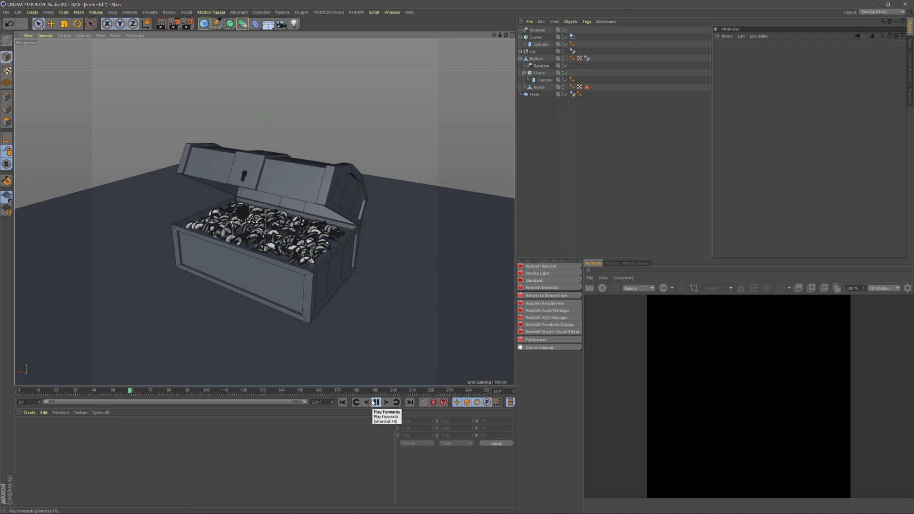
pyautogui.scroll(5, 273, 210)
pyautogui.keyDown('alt'); pyautogui.moveTo(274, 210); pyautogui.dragTo(245, 185, button='middle'); pyautogui.keyUp('alt')
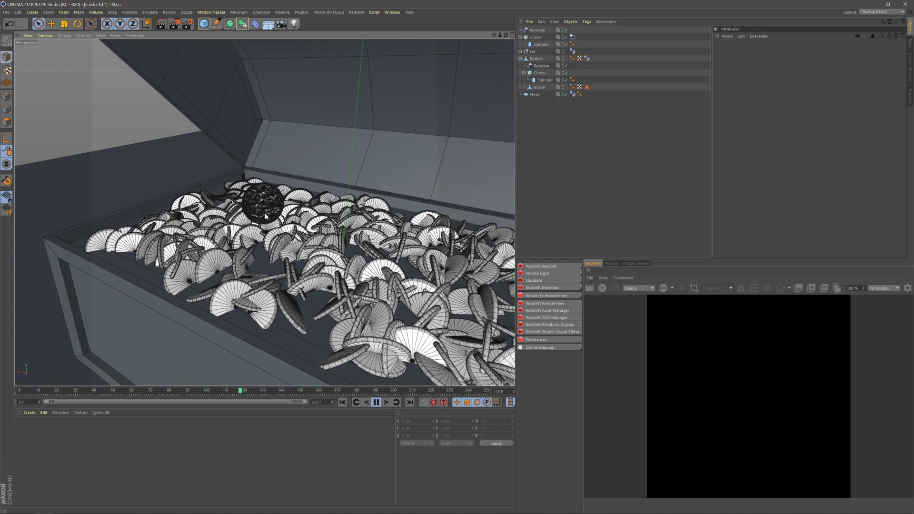
pyautogui.scroll(3, 270, 198)
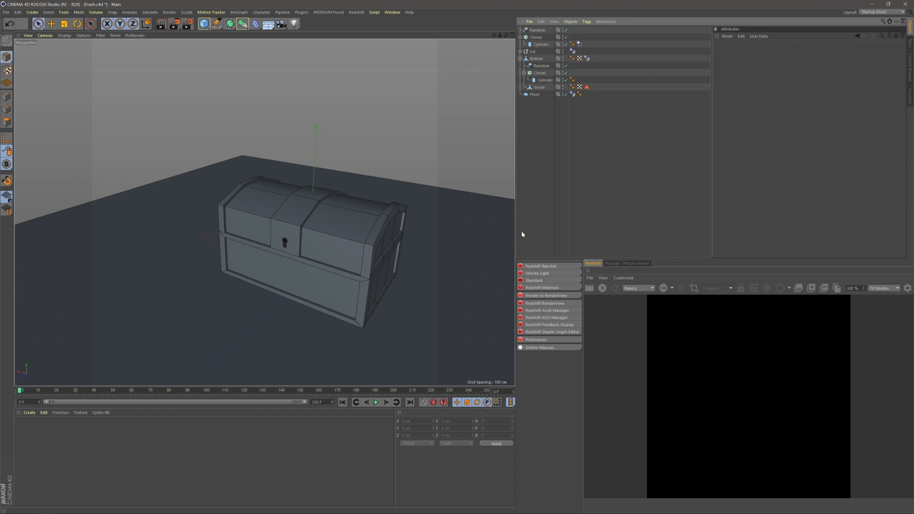
# - Move the Dynamics Body tag from the top-level coin Cylinder to its parent Cloner
pyautogui.keyDown('alt'); pyautogui.moveTo(339, 232); pyautogui.dragTo(312, 230, button='middle'); pyautogui.keyUp('alt')
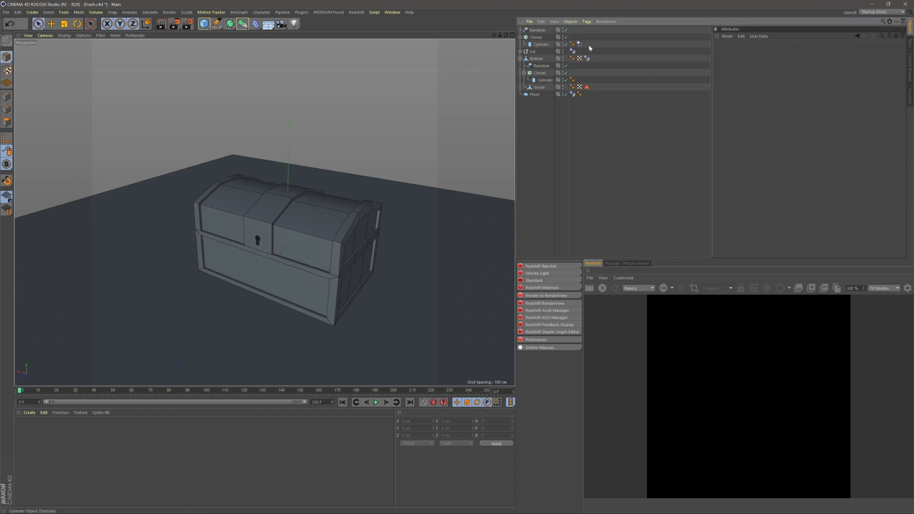
pyautogui.moveTo(579, 44); pyautogui.dragTo(542, 36)
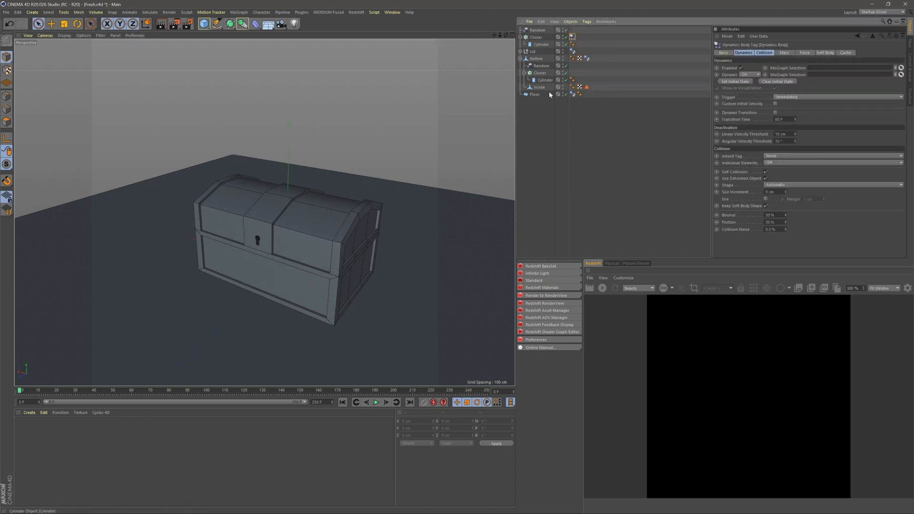
pyautogui.click(538, 143)
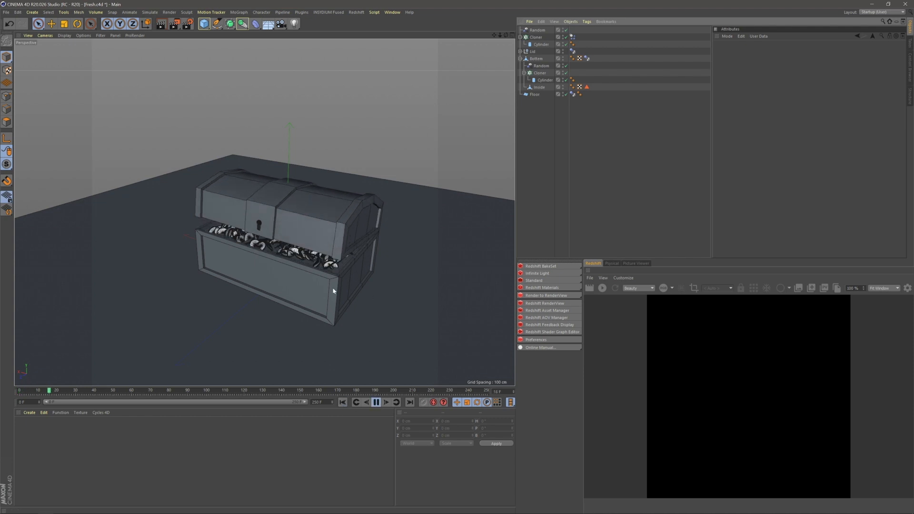
# - Replay the simulation with the tag on the Cloner, examine the coins up close, and return to the first frame
pyautogui.scroll(10, 293, 252)
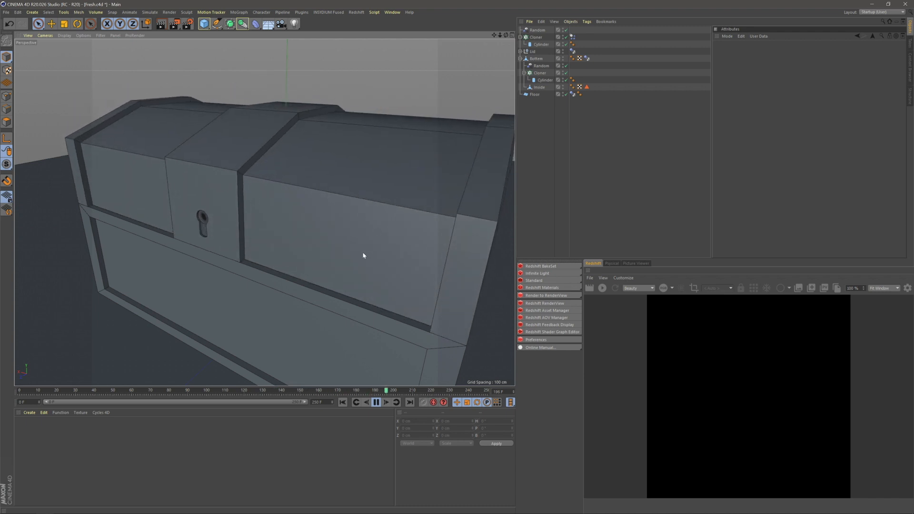
pyautogui.click(376, 403)
pyautogui.click(342, 403)
pyautogui.scroll(-7, 313, 270)
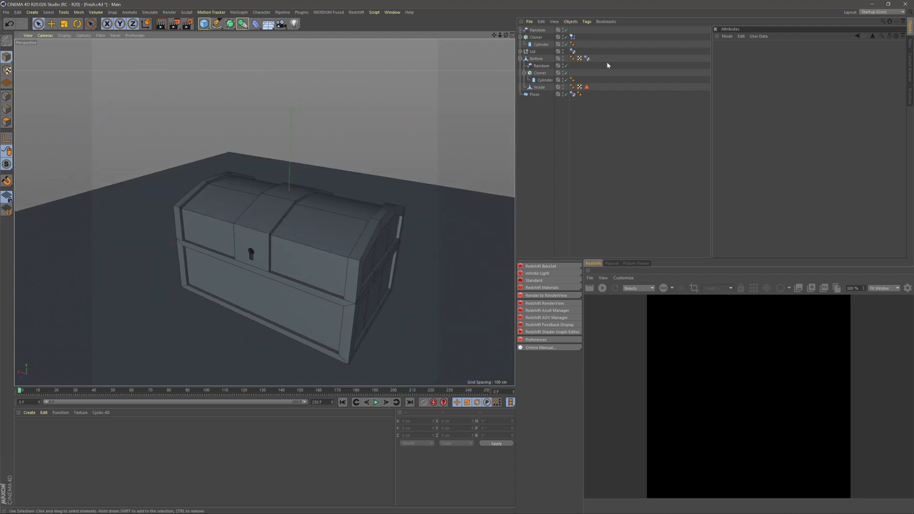
# - Move the Dynamics Body tag from the top-level Cloner back to its child Cylinder and replay the simulation
pyautogui.click(573, 37)
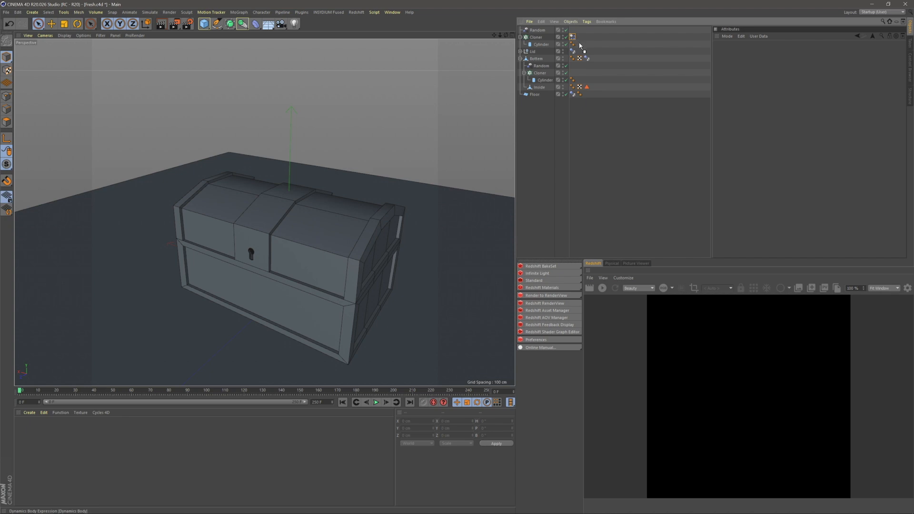
pyautogui.moveTo(581, 46); pyautogui.dragTo(581, 45)
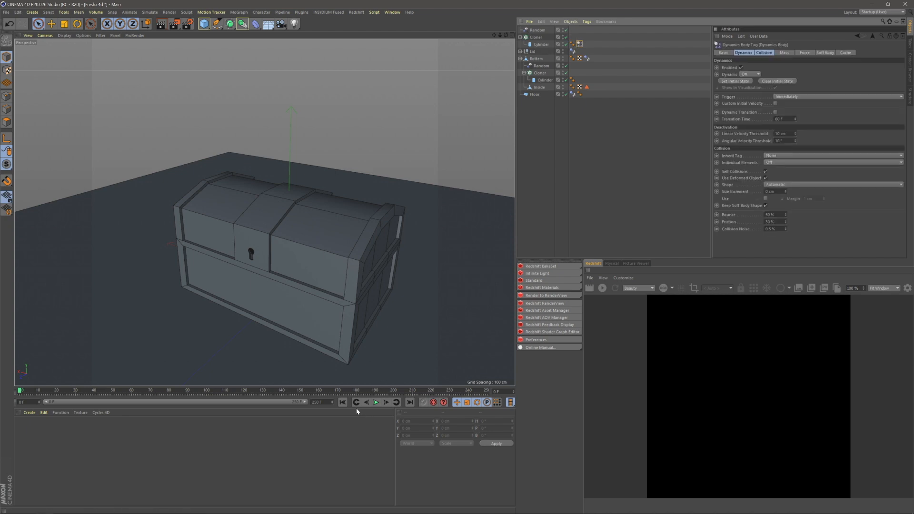
pyautogui.click(376, 402)
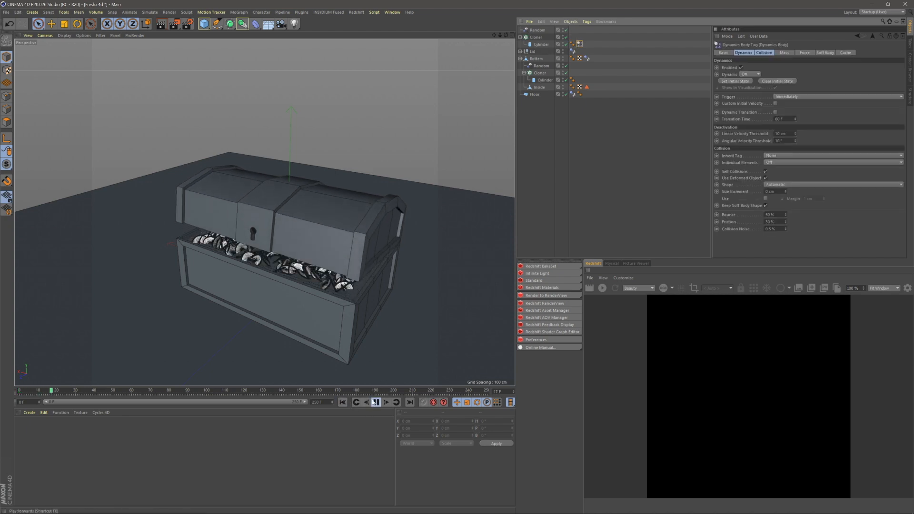
pyautogui.scroll(-3, 305, 296)
pyautogui.keyDown('alt'); pyautogui.moveTo(305, 295); pyautogui.dragTo(274, 256, button='middle'); pyautogui.keyUp('alt')
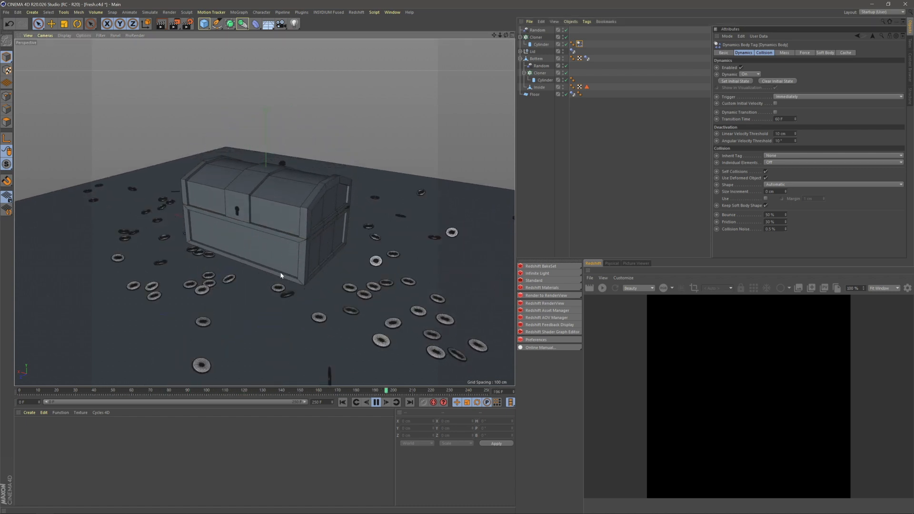
pyautogui.click(378, 404)
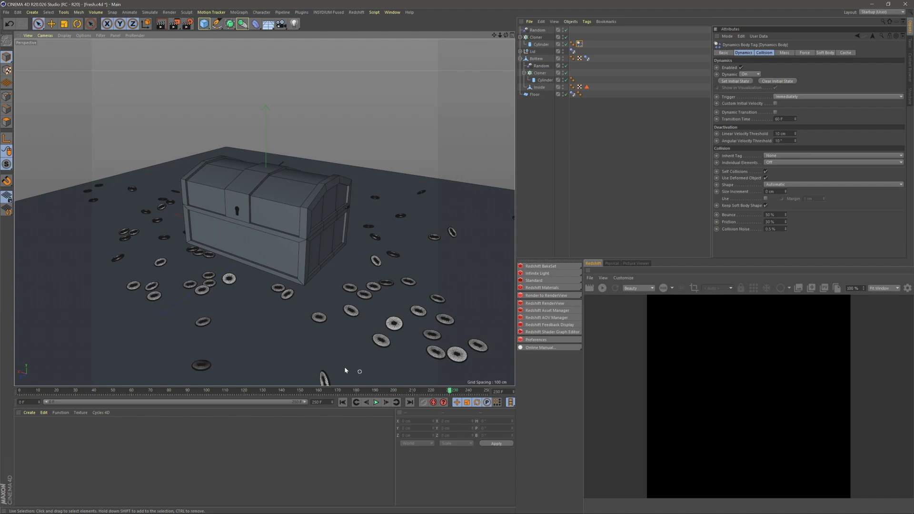
# - Stop playback, enable autokeying, and keyframe the emitter coin Cylinder's Radius and Height at frame 100
pyautogui.hotkey('alt', 'Tab')
pyautogui.click(376, 402)
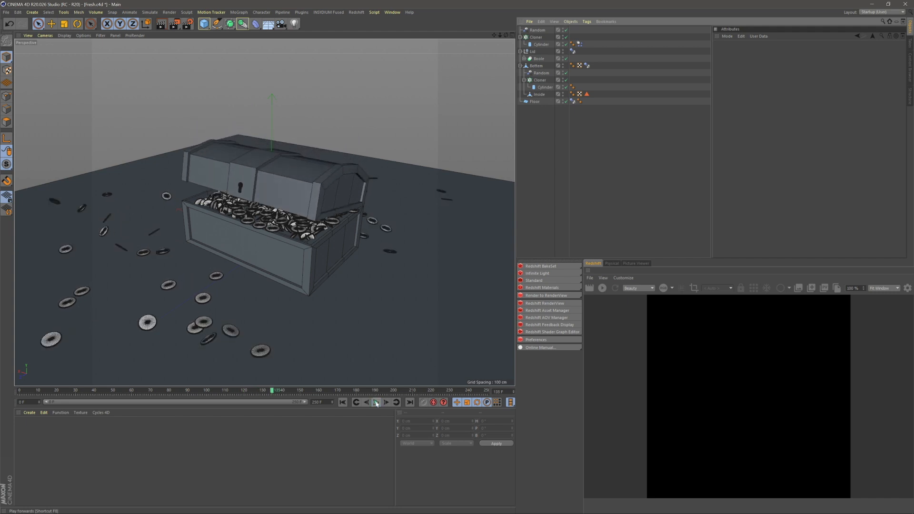
pyautogui.moveTo(270, 392); pyautogui.dragTo(207, 393)
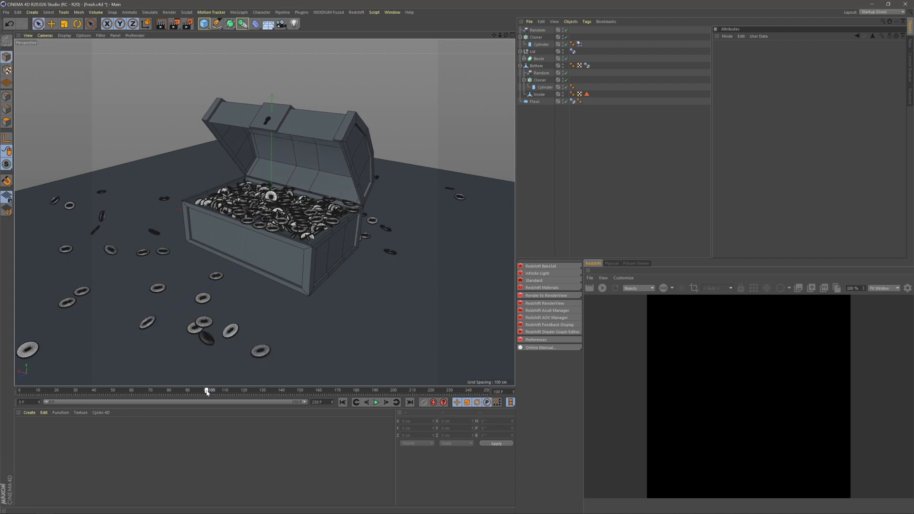
pyautogui.click(433, 402)
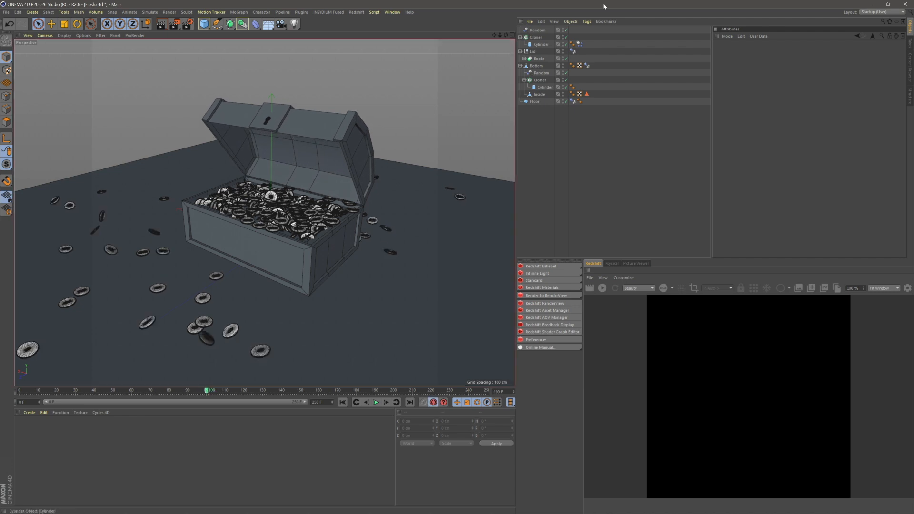
pyautogui.click(536, 45)
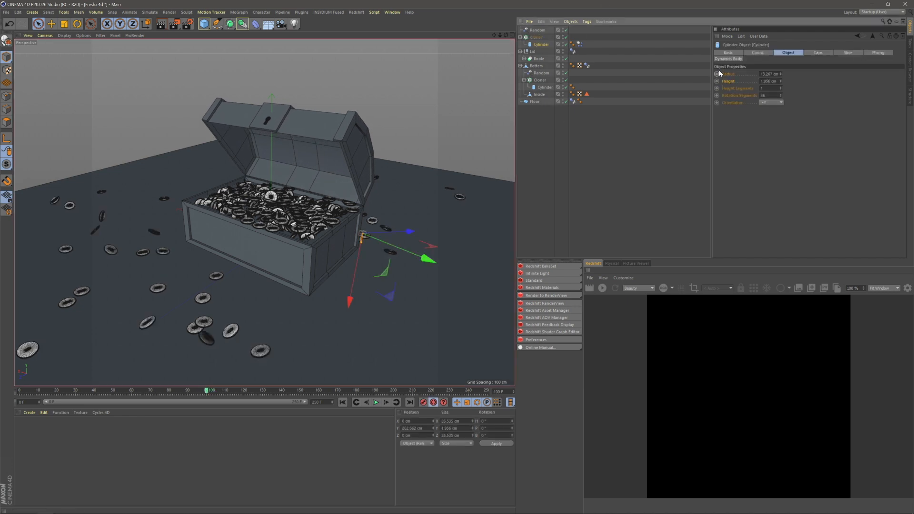
pyautogui.click(717, 74)
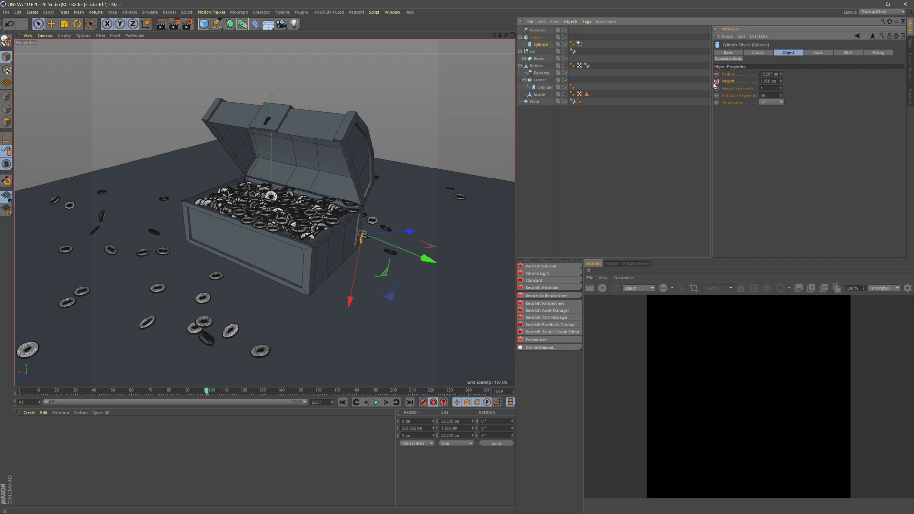
# - At frame 140, set the emitter Cylinder's Radius and Height to 0 cm, and turn autokeying off
pyautogui.moveTo(208, 391); pyautogui.dragTo(283, 396)
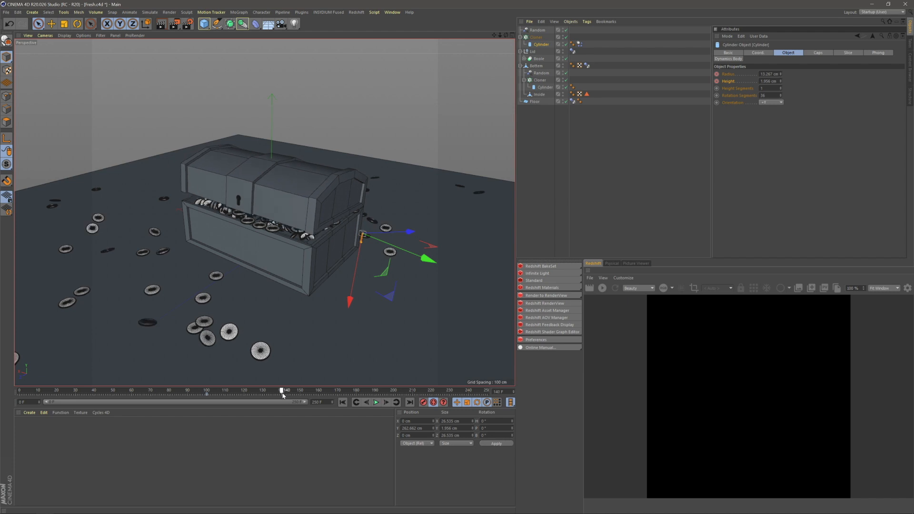
pyautogui.click(772, 74)
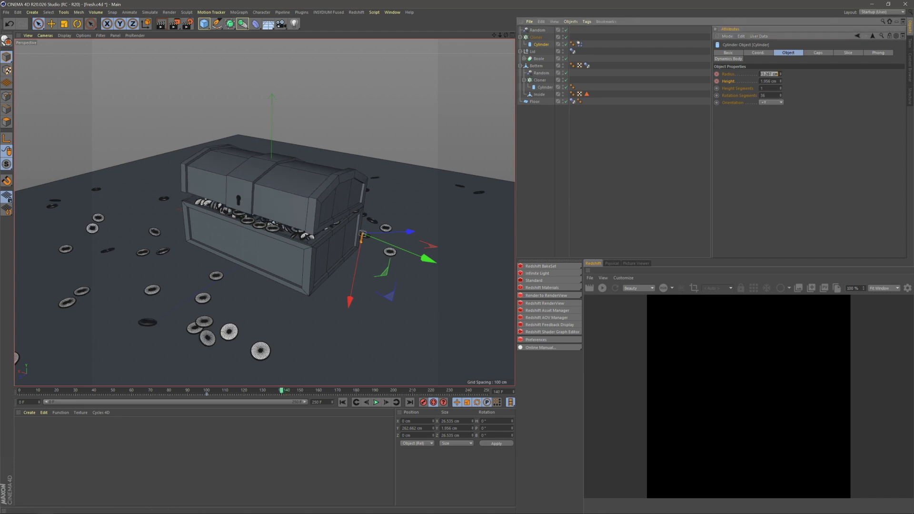
pyautogui.press('Tab')
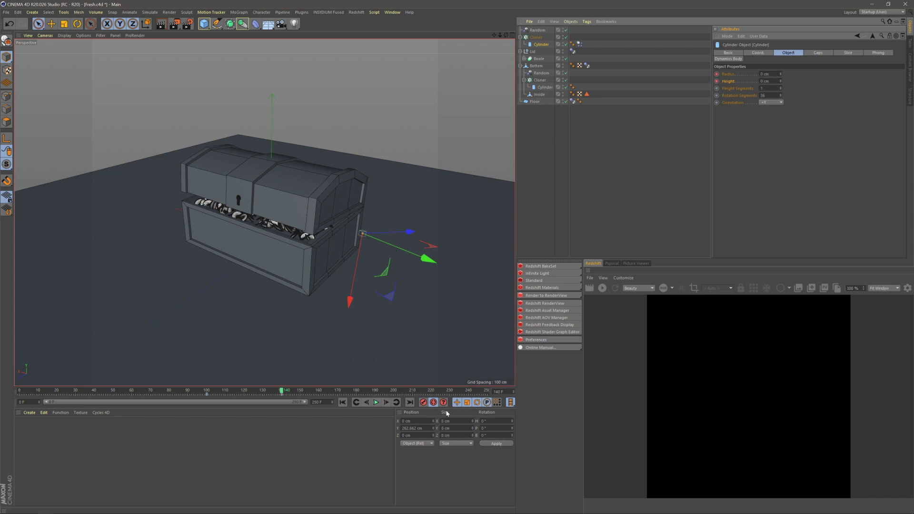
pyautogui.click(434, 404)
# - Play the animation from the first frame and examine the shrinking coins around the chest from several angles
pyautogui.click(343, 402)
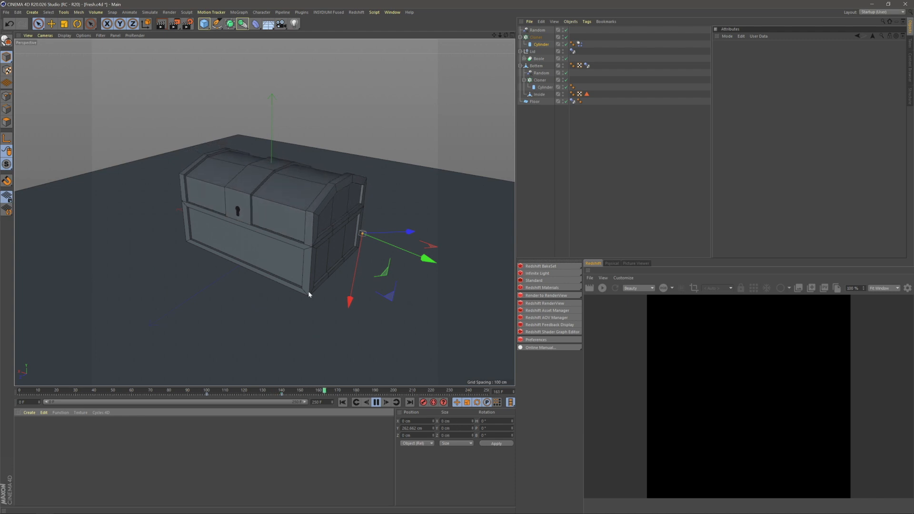
pyautogui.click(378, 405)
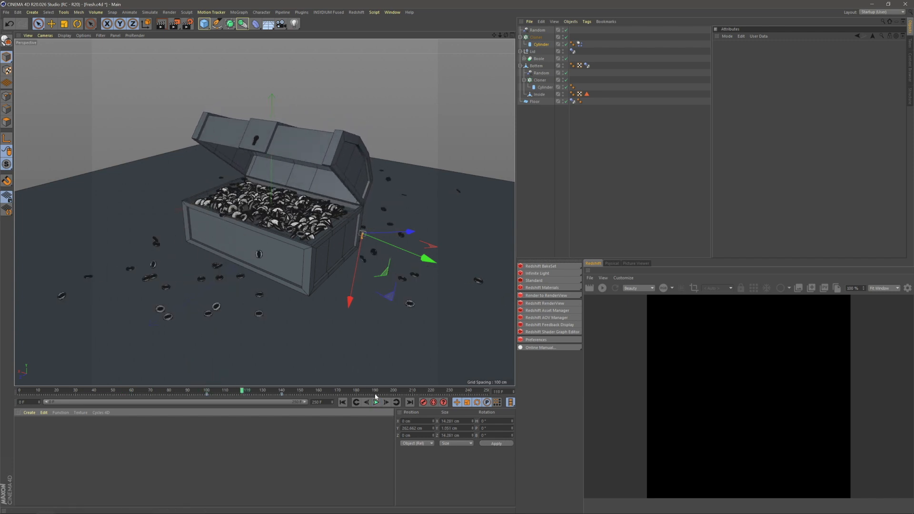
pyautogui.click(421, 208)
pyautogui.keyDown('alt'); pyautogui.moveTo(448, 324); pyautogui.dragTo(388, 336); pyautogui.keyUp('alt')
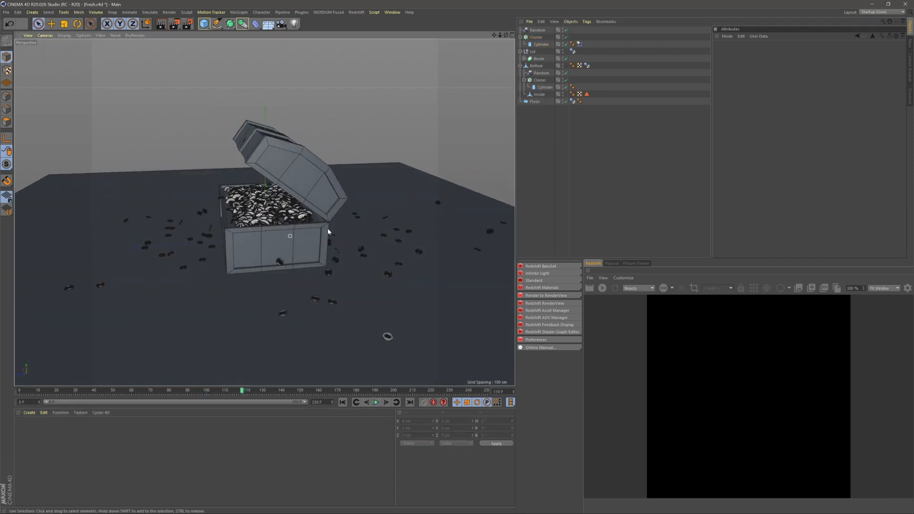
pyautogui.keyDown('alt'); pyautogui.moveTo(265, 247); pyautogui.dragTo(258, 204, button='right'); pyautogui.keyUp('alt')
pyautogui.moveTo(258, 204)
pyautogui.keyDown('alt'); pyautogui.mouseDown()
pyautogui.moveTo(186, 270)
pyautogui.moveTo(263, 213)
pyautogui.mouseUp(); pyautogui.keyUp('alt')
pyautogui.keyDown('alt'); pyautogui.moveTo(264, 213); pyautogui.dragTo(282, 250, button='right'); pyautogui.keyUp('alt')
pyautogui.keyDown('alt'); pyautogui.moveTo(282, 251); pyautogui.dragTo(396, 234); pyautogui.keyUp('alt')
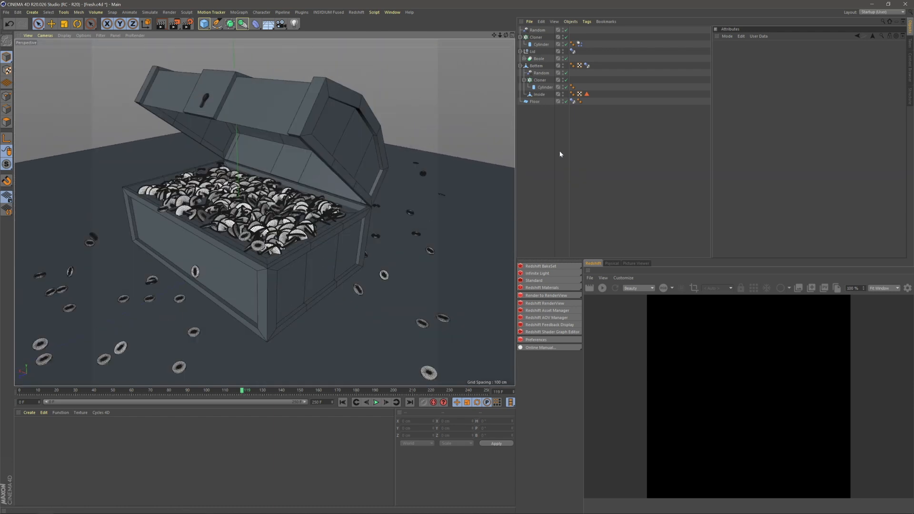
# - Move the Dynamics Body tag from the Lid to its child Boole and play the simulation from the first frame
pyautogui.click(573, 52)
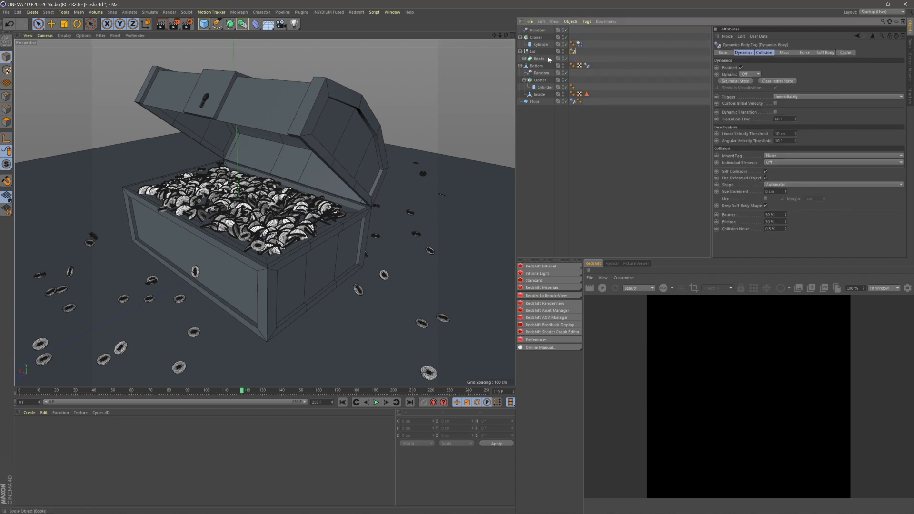
pyautogui.press('Delete')
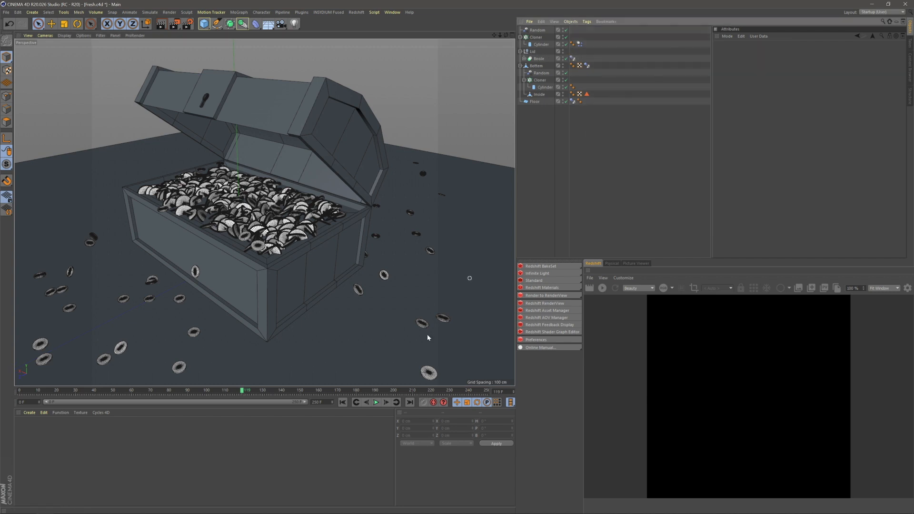
pyautogui.click(342, 403)
pyautogui.click(376, 402)
# - Examine from several angles how the emitted coins collide with the lid, and stop playback
pyautogui.keyDown('alt'); pyautogui.moveTo(340, 244); pyautogui.dragTo(270, 204); pyautogui.keyUp('alt')
pyautogui.keyDown('alt'); pyautogui.moveTo(344, 189); pyautogui.dragTo(331, 190); pyautogui.keyUp('alt')
pyautogui.keyDown('alt'); pyautogui.moveTo(340, 247); pyautogui.dragTo(306, 226); pyautogui.keyUp('alt')
pyautogui.scroll(-5, 306, 227)
pyautogui.keyDown('alt'); pyautogui.moveTo(307, 227); pyautogui.dragTo(293, 241, button='middle'); pyautogui.keyUp('alt')
pyautogui.scroll(-2, 316, 205)
pyautogui.keyDown('alt'); pyautogui.moveTo(293, 240); pyautogui.dragTo(298, 232); pyautogui.keyUp('alt')
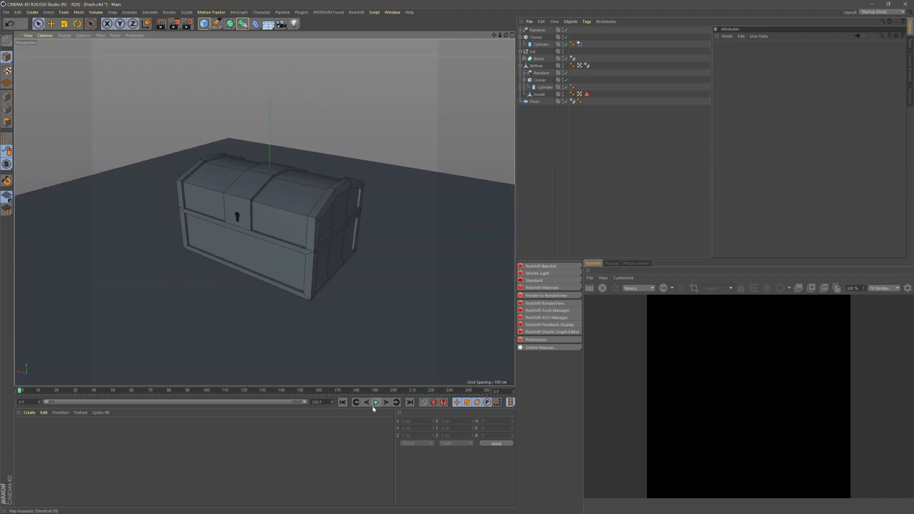
pyautogui.click(375, 405)
pyautogui.click(374, 404)
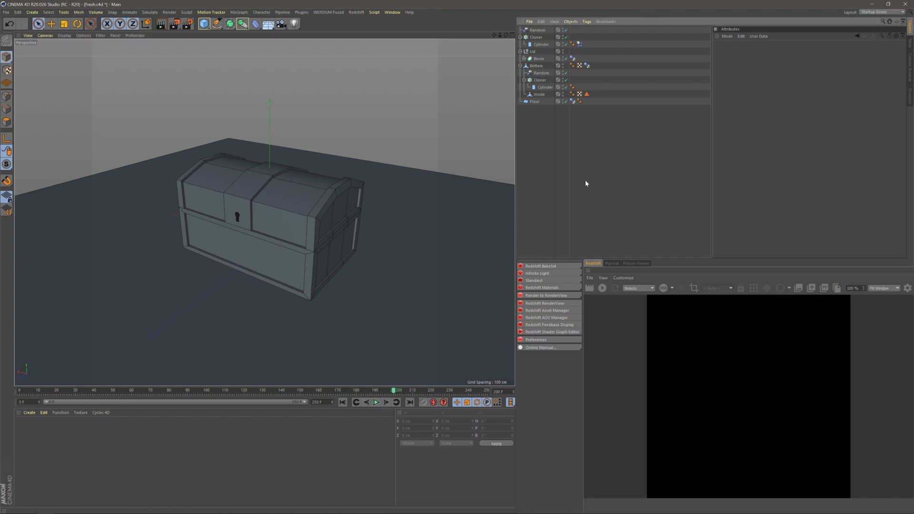
# - Open the Timeline's dope sheet and copy the Lid's frame 100 keyframe to frame 120
pyautogui.hotkey('shift', 'F3')
pyautogui.moveTo(660, 175); pyautogui.dragTo(512, 183)
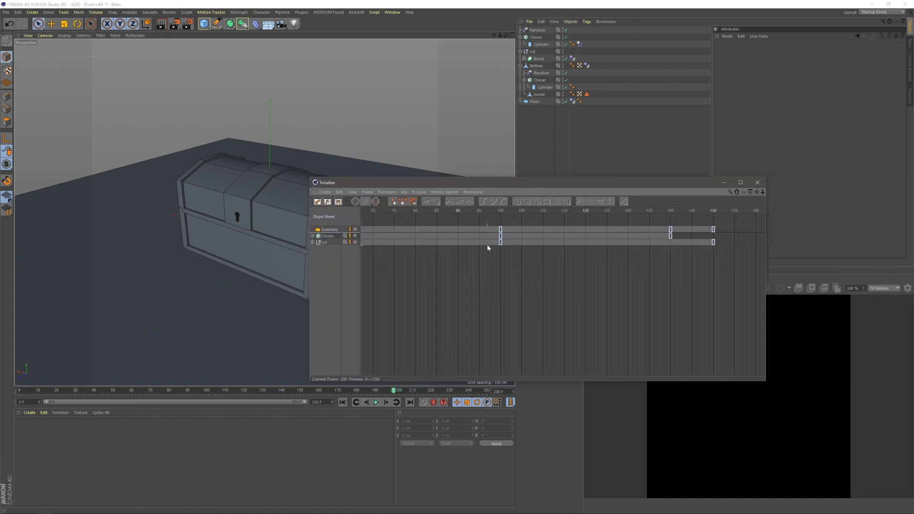
pyautogui.moveTo(464, 211); pyautogui.dragTo(501, 212)
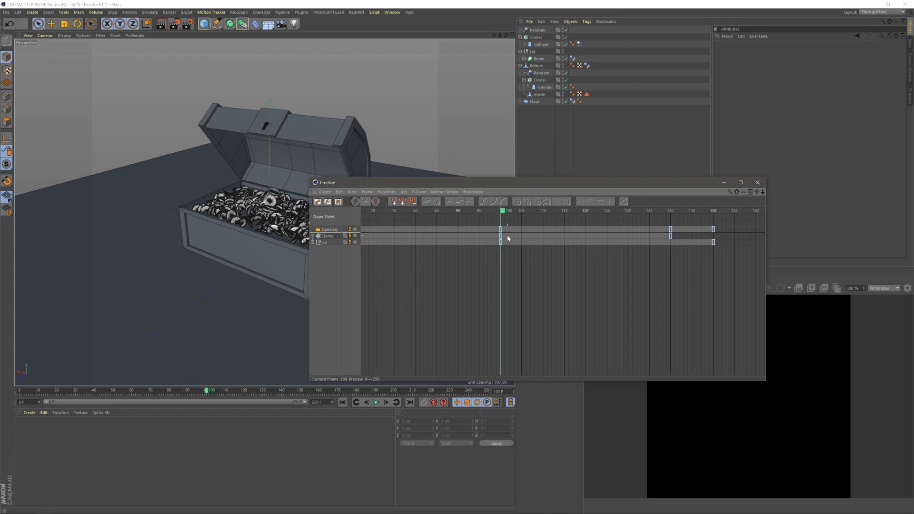
pyautogui.moveTo(502, 246); pyautogui.dragTo(504, 256)
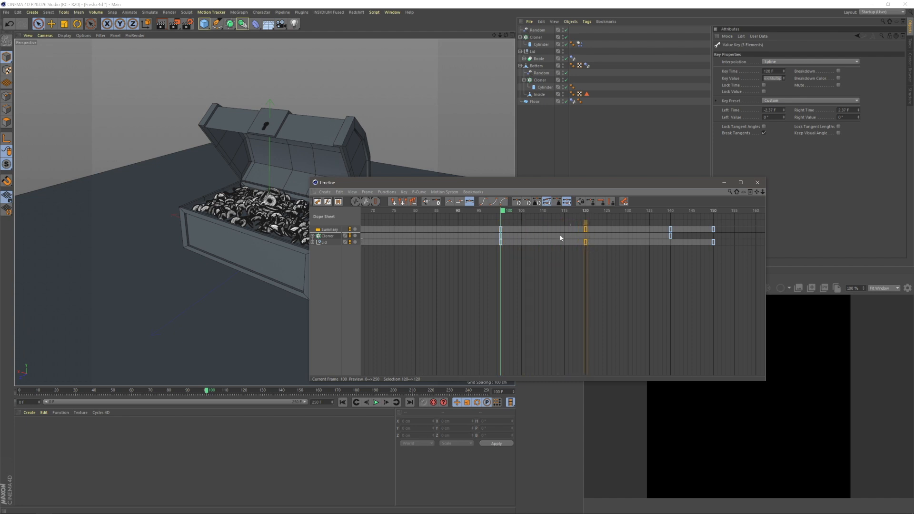
# - Replay the animation from the first frame with the Timeline moved aside, and check how long the lid stays open
pyautogui.moveTo(537, 213); pyautogui.dragTo(388, 211)
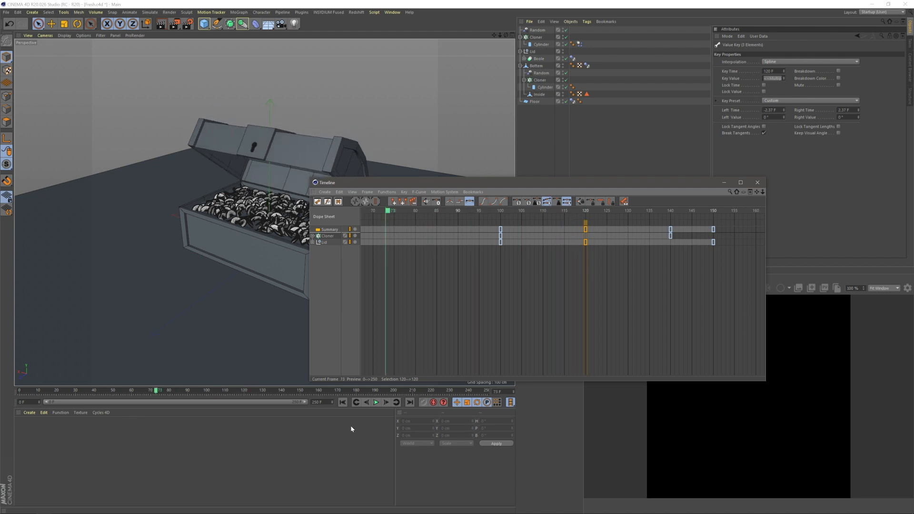
pyautogui.click(343, 403)
pyautogui.click(376, 403)
pyautogui.moveTo(555, 183); pyautogui.dragTo(609, 260)
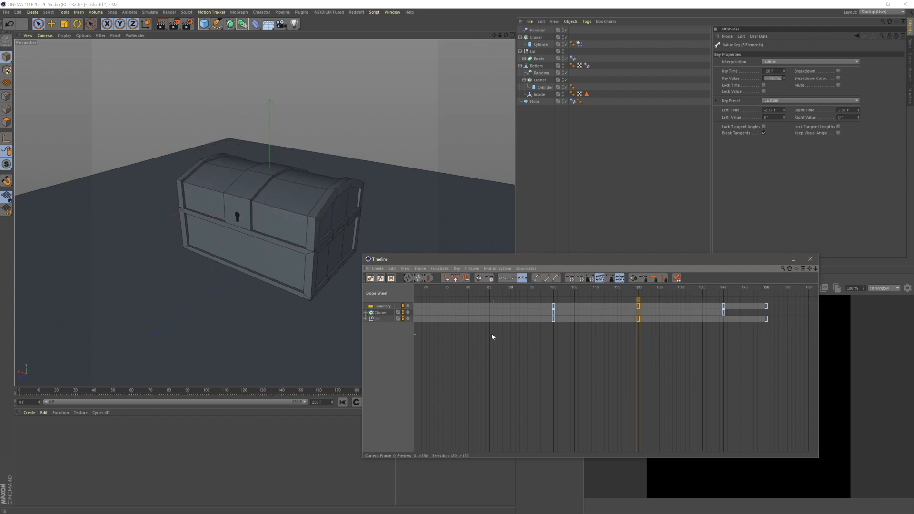
pyautogui.moveTo(521, 263); pyautogui.dragTo(591, 237)
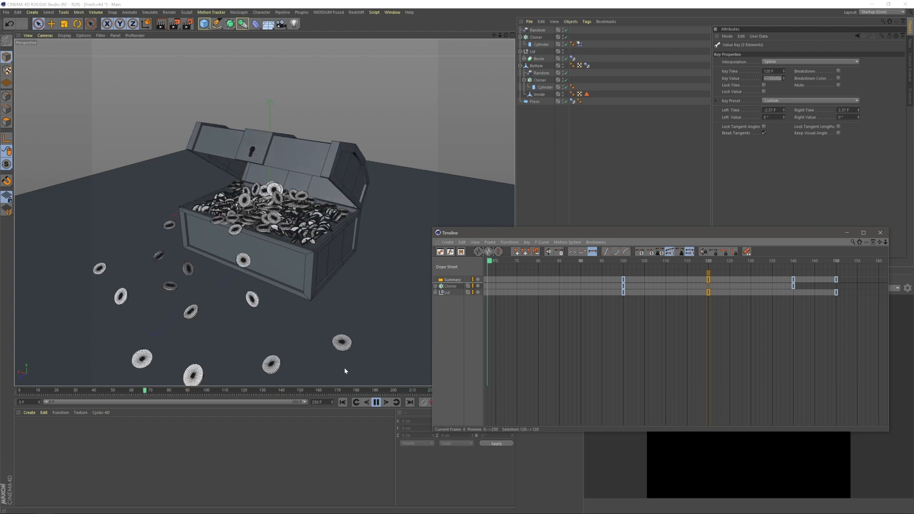
pyautogui.click(377, 403)
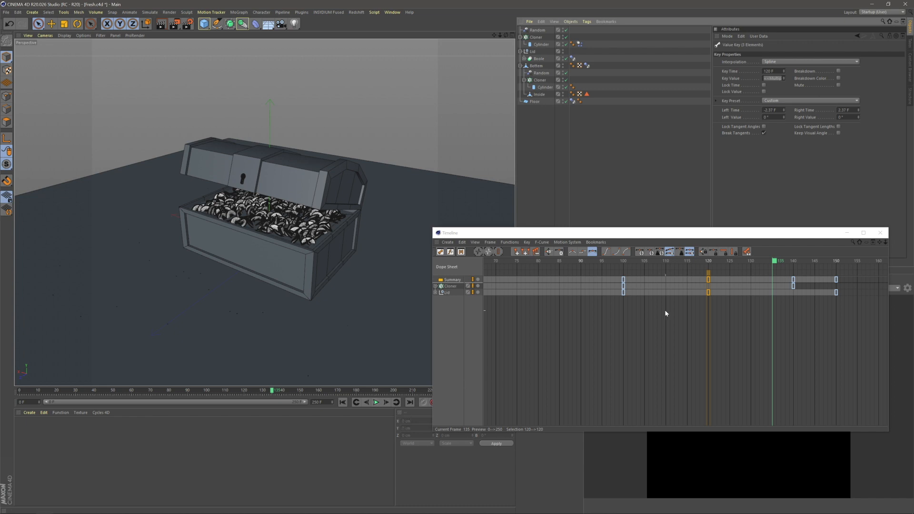
# - Move the Lid's frame 120 keyframe to frame 112 and replay the animation
pyautogui.moveTo(711, 296); pyautogui.dragTo(694, 297)
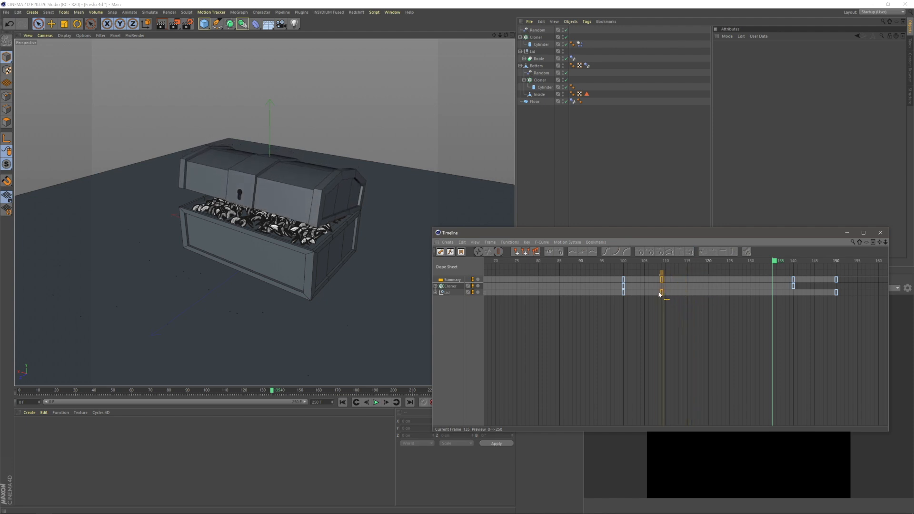
pyautogui.moveTo(641, 293); pyautogui.dragTo(680, 296)
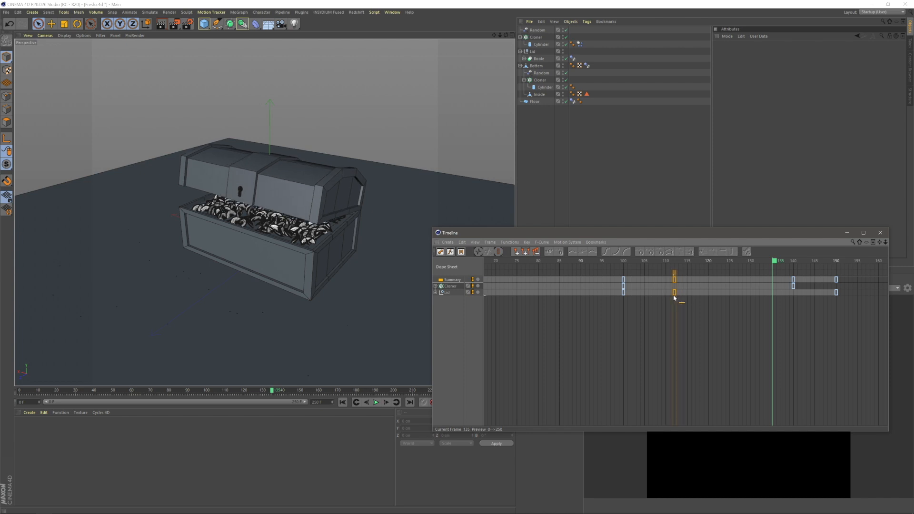
pyautogui.click(364, 416)
pyautogui.click(376, 402)
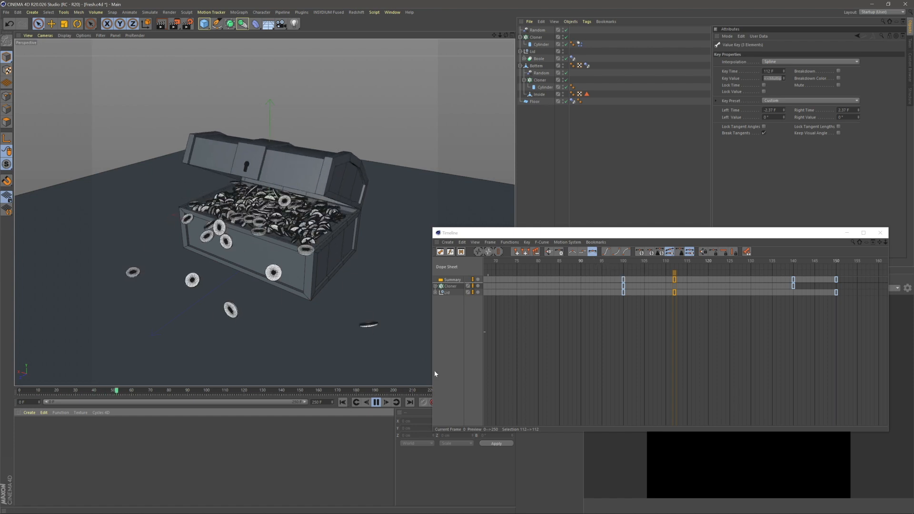
pyautogui.click(378, 406)
# - Shorten the animation to end at frame 170 and replay it from the first frame
pyautogui.moveTo(621, 232); pyautogui.dragTo(685, 111)
pyautogui.click(322, 402)
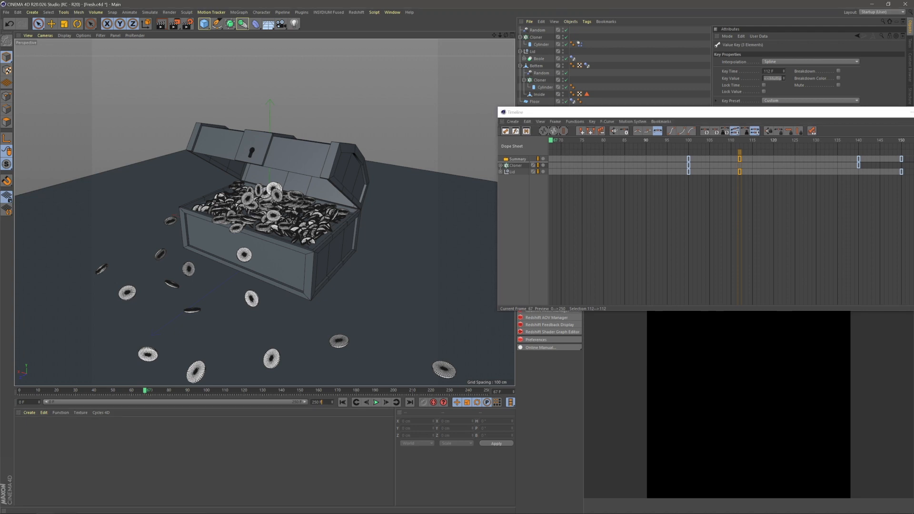
pyautogui.write('170')
pyautogui.press('Return')
pyautogui.moveTo(727, 116); pyautogui.dragTo(641, 109)
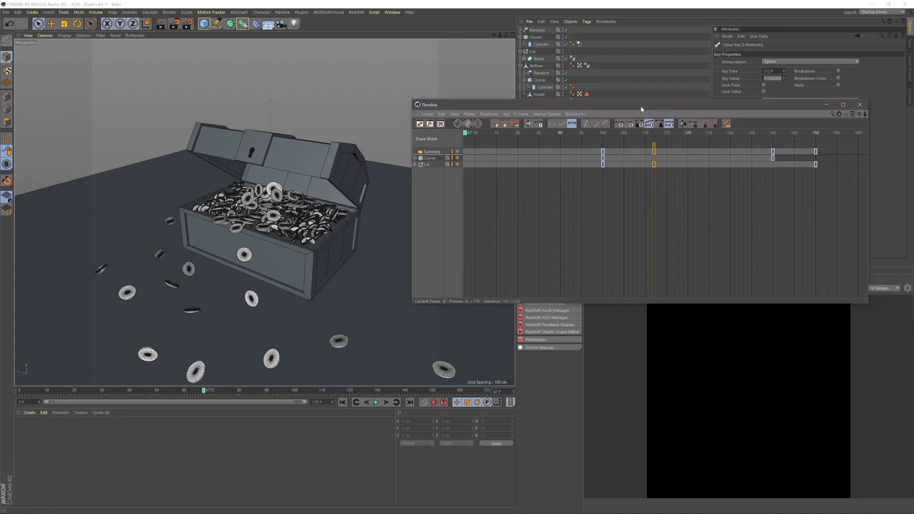
pyautogui.click(343, 402)
pyautogui.click(376, 402)
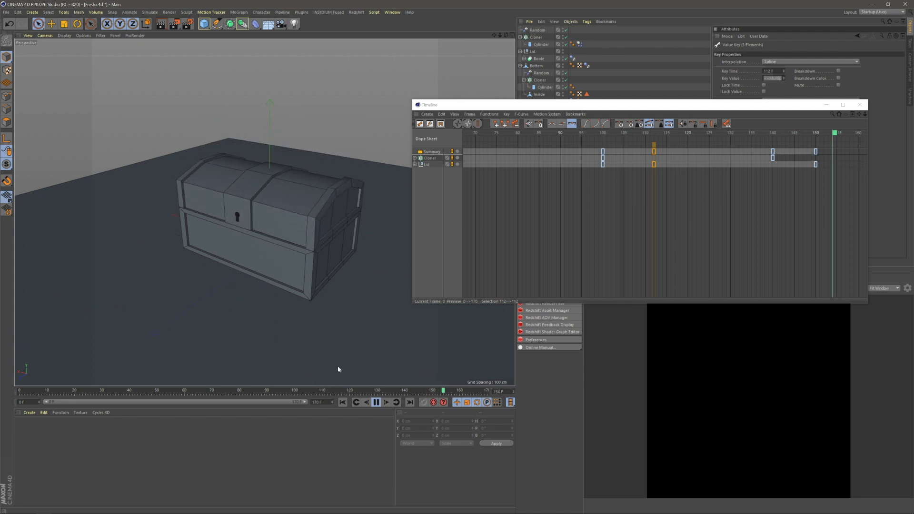
pyautogui.click(377, 403)
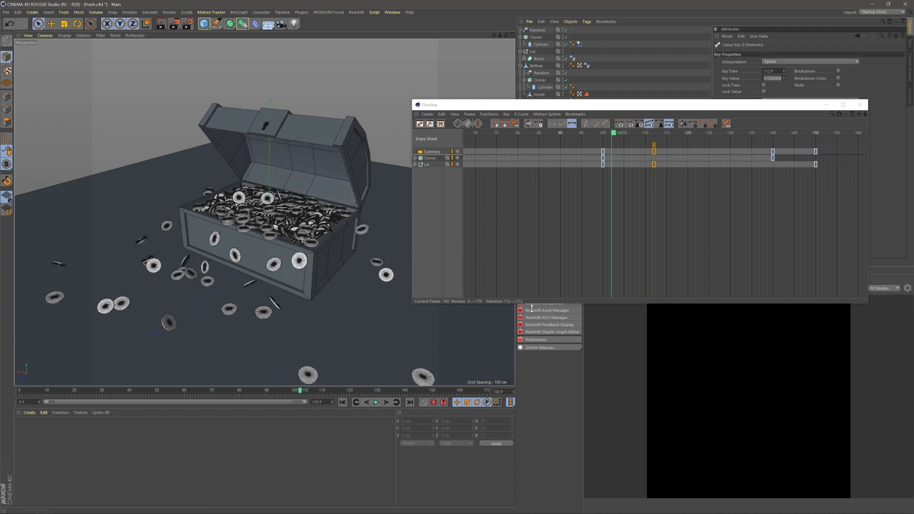
# - Enlarge the Timeline, switch it to F-Curve mode, and replay the animation from the first frame
pyautogui.moveTo(533, 308); pyautogui.dragTo(534, 353)
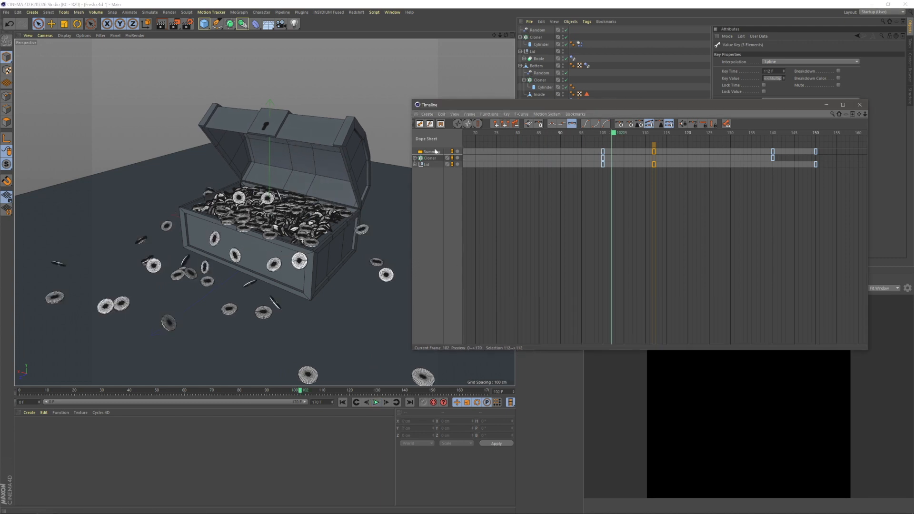
pyautogui.click(455, 115)
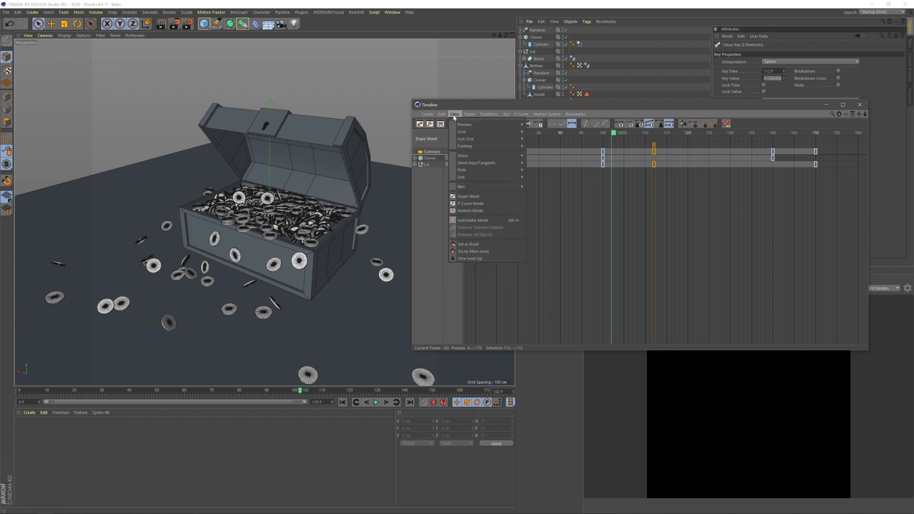
pyautogui.click(471, 204)
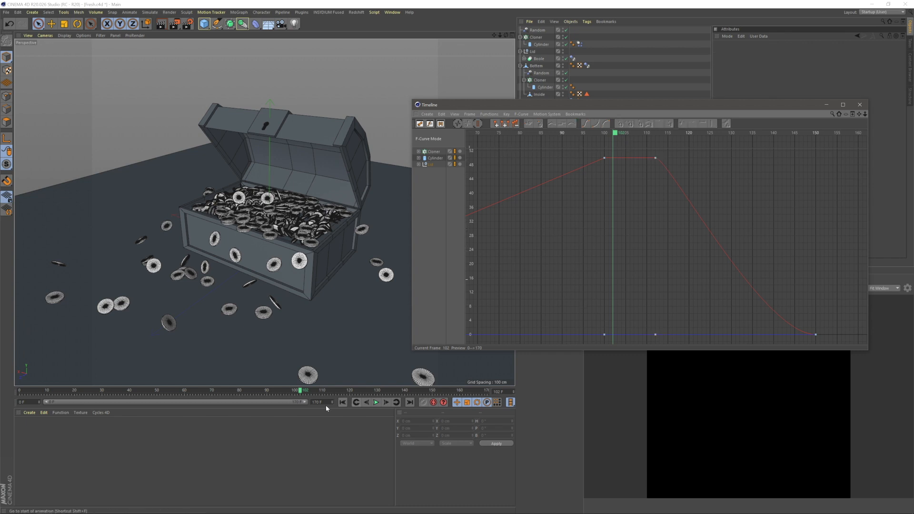
pyautogui.click(343, 403)
pyautogui.click(376, 403)
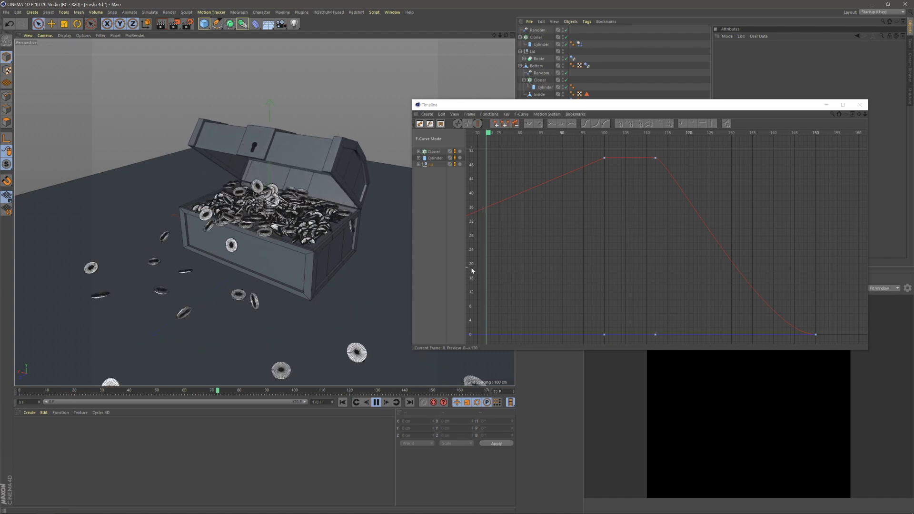
pyautogui.click(376, 403)
# - Raise the right tangent of the Lid's frame 100 rotation key by about 3.3° and replay the animation from the first frame
pyautogui.click(605, 158)
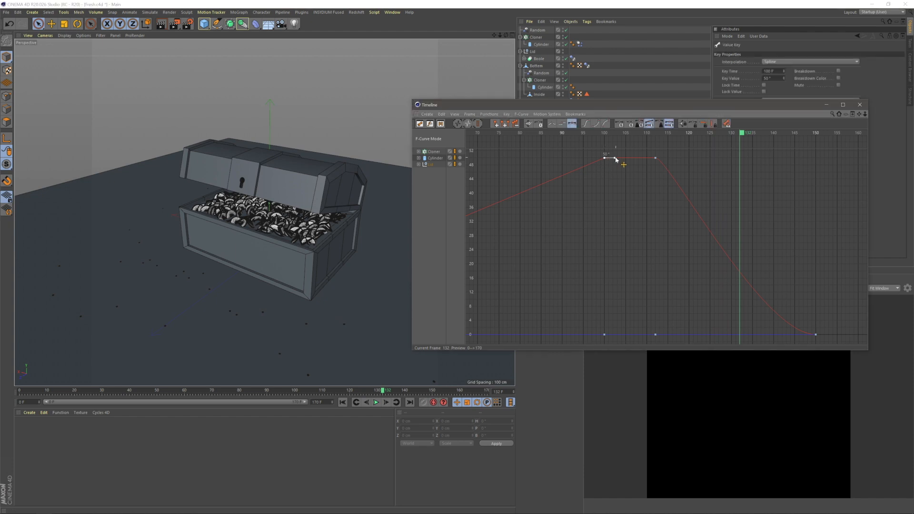
pyautogui.moveTo(615, 153); pyautogui.dragTo(619, 171)
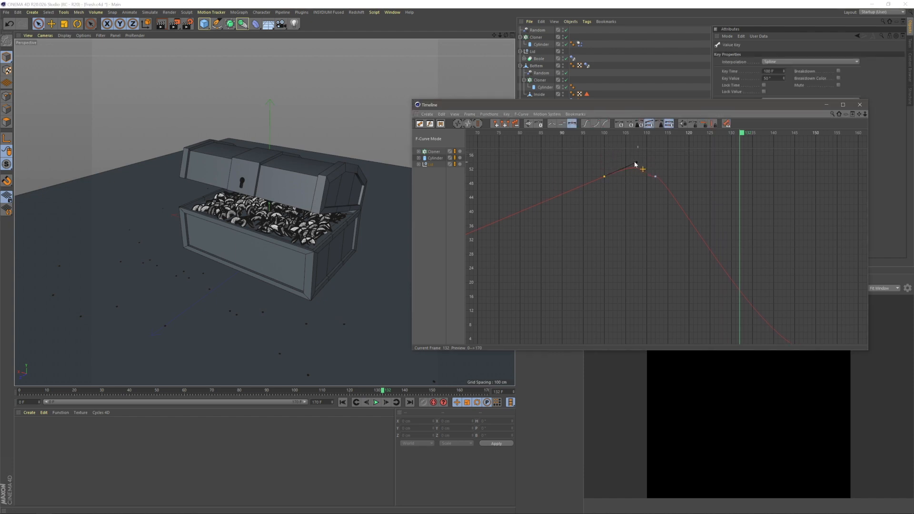
pyautogui.click(343, 402)
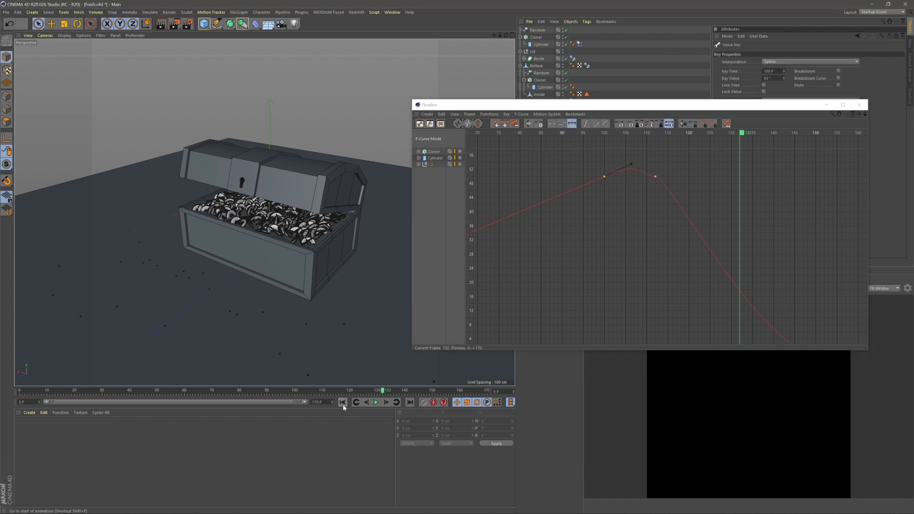
pyautogui.click(377, 402)
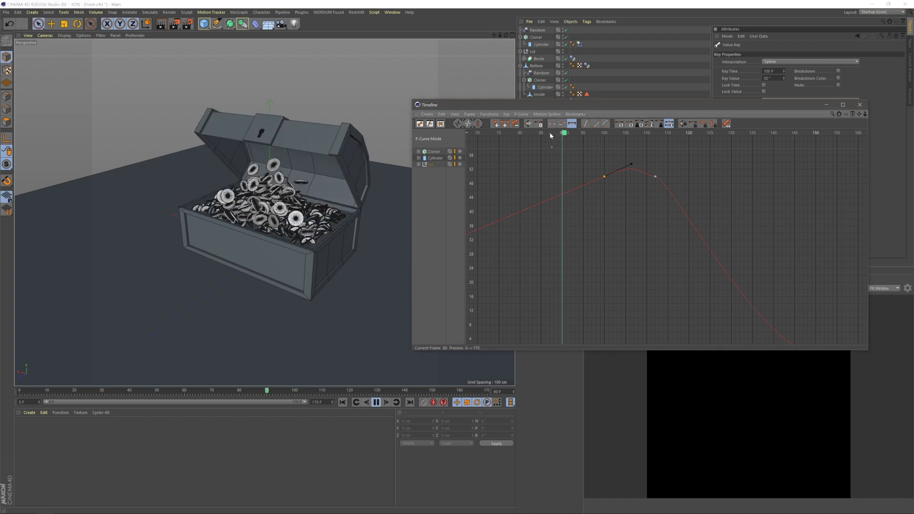
# - Replay the animation from the first frame again to check the lid's eased motion, and close the Timeline
pyautogui.click(343, 403)
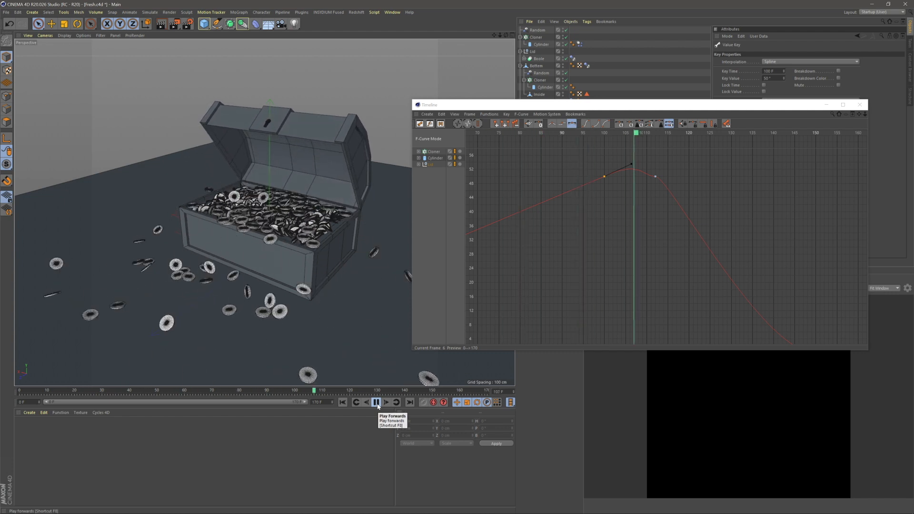
pyautogui.click(343, 403)
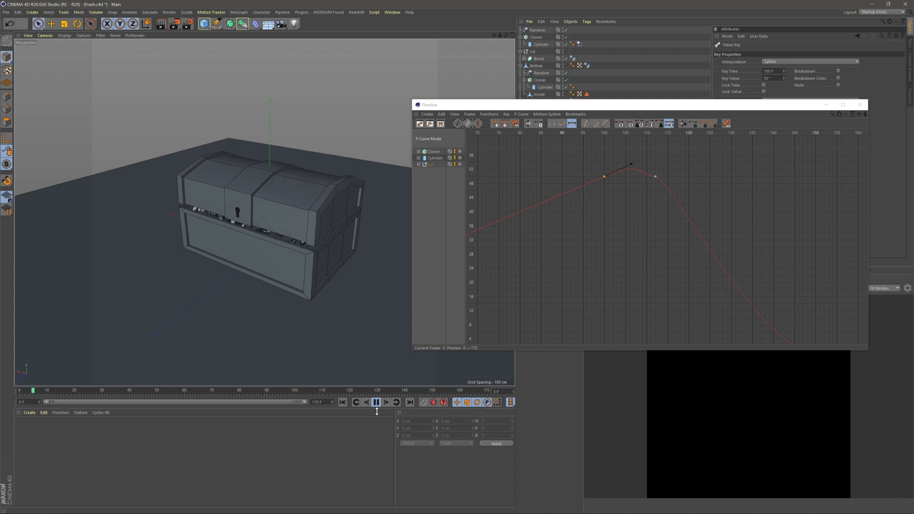
pyautogui.click(860, 106)
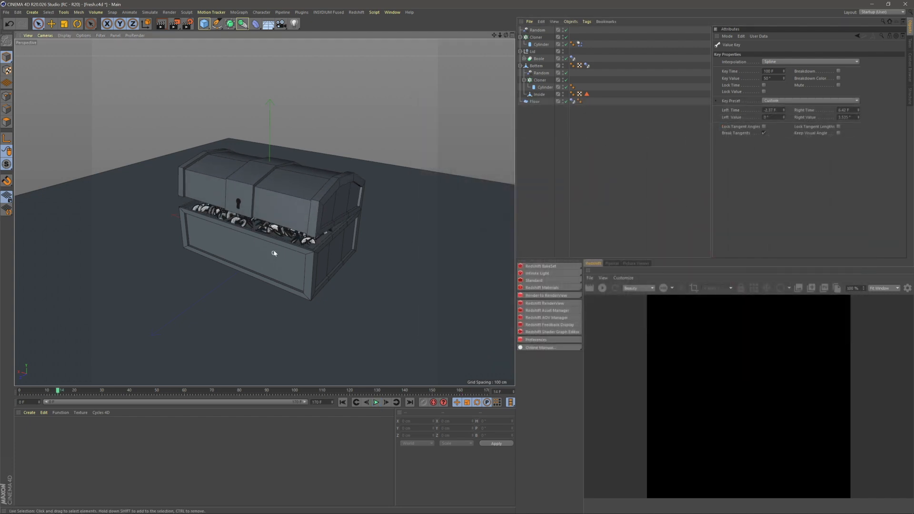
# - Examine the partly open chest and its coins from a closer, lower angle, and check which geometry the Lid null contains
pyautogui.scroll(5, 310, 204)
pyautogui.keyDown('alt'); pyautogui.moveTo(313, 202); pyautogui.dragTo(277, 224); pyautogui.keyUp('alt')
pyautogui.scroll(-3, 349, 227)
pyautogui.hotkey('alt', 'Tab')
pyautogui.hotkey('alt', 'Tab')
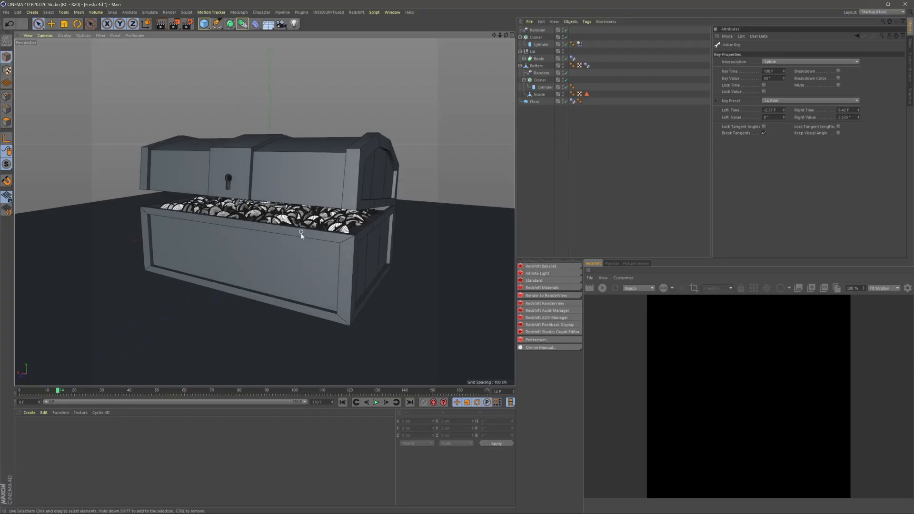
pyautogui.keyDown('alt'); pyautogui.moveTo(301, 234); pyautogui.dragTo(303, 222, button='middle'); pyautogui.keyUp('alt')
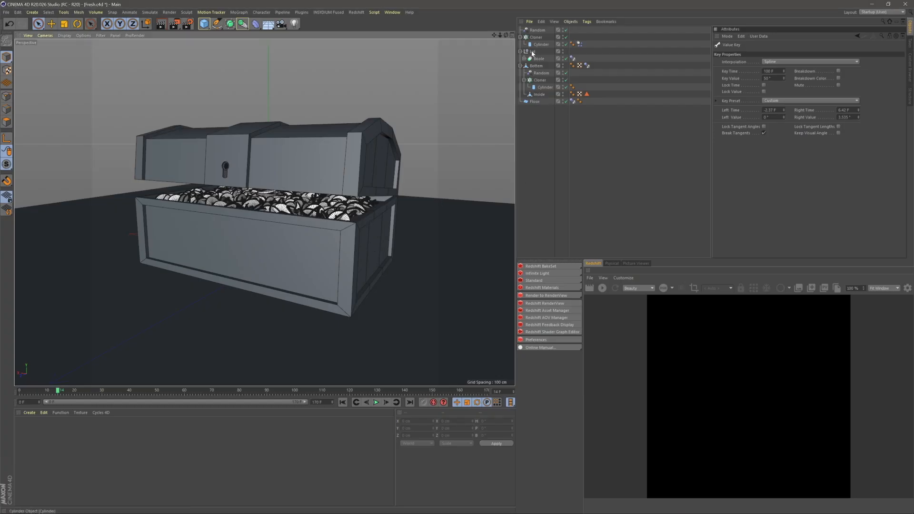
pyautogui.click(533, 51)
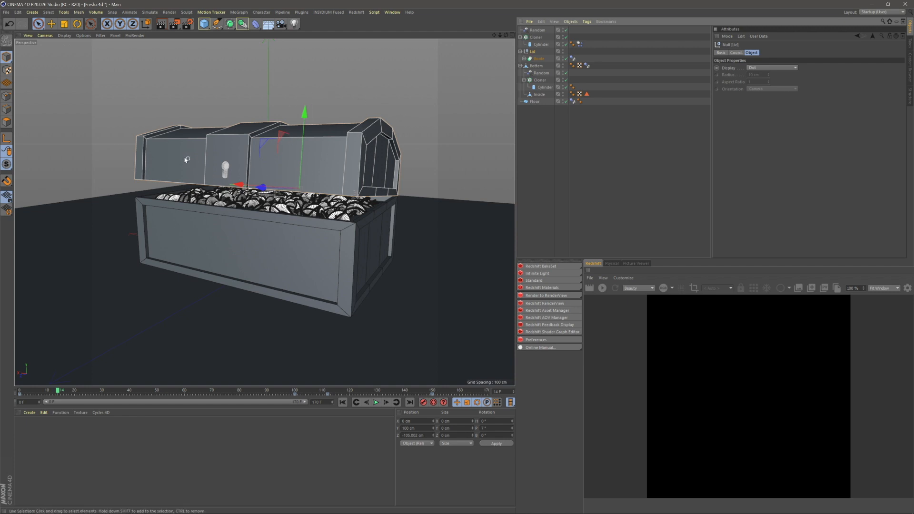
pyautogui.click(646, 138)
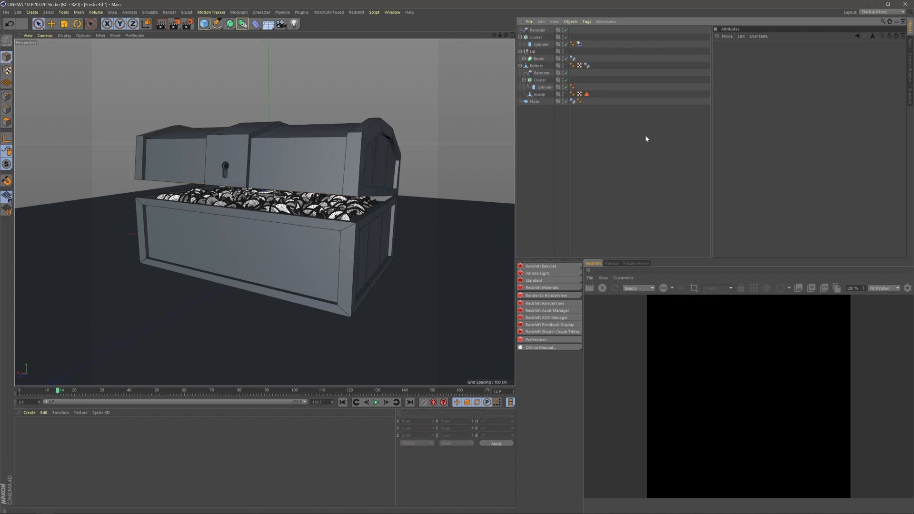